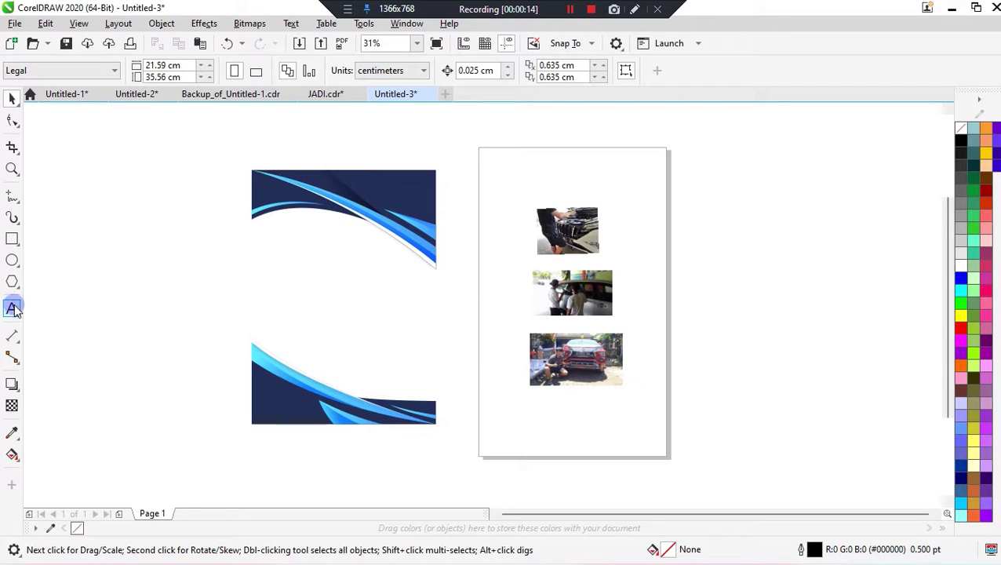
Step: Draw a rectangle, size it 21 × 29 cm, and move it beside the blue wave artwork
left_click(31, 227)
left_click_drag(150, 177, 222, 292)
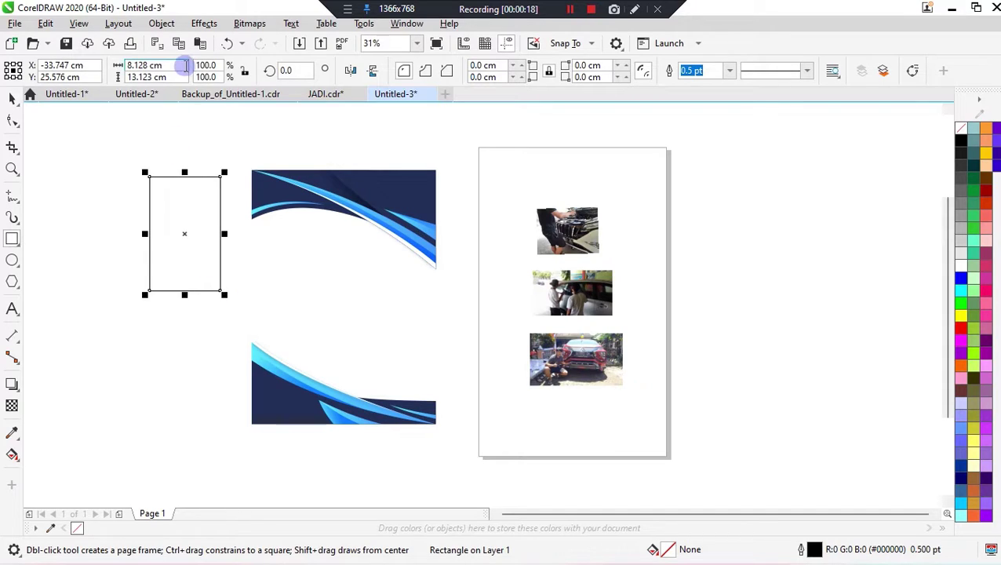
type("21")
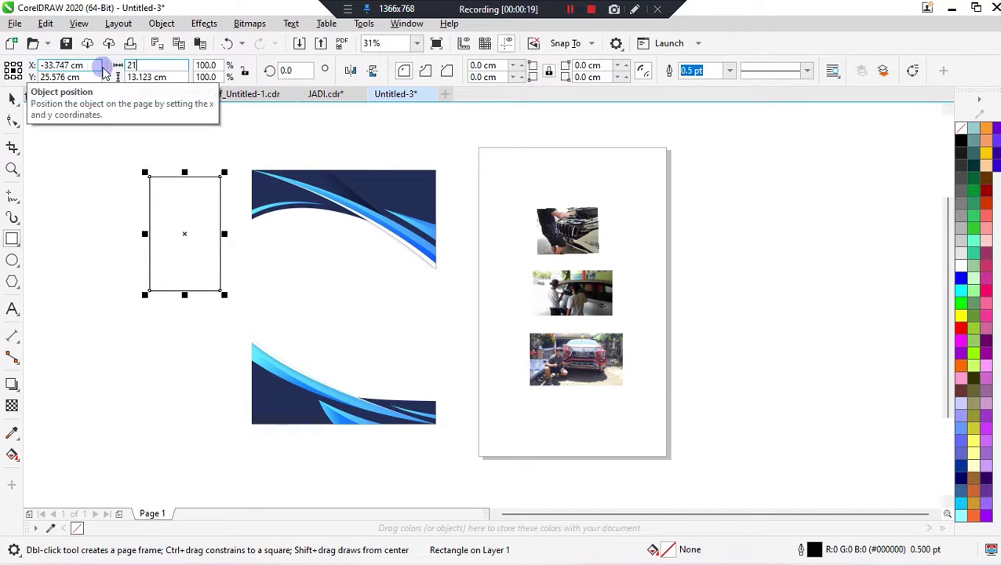
key("Tab")
type("2")
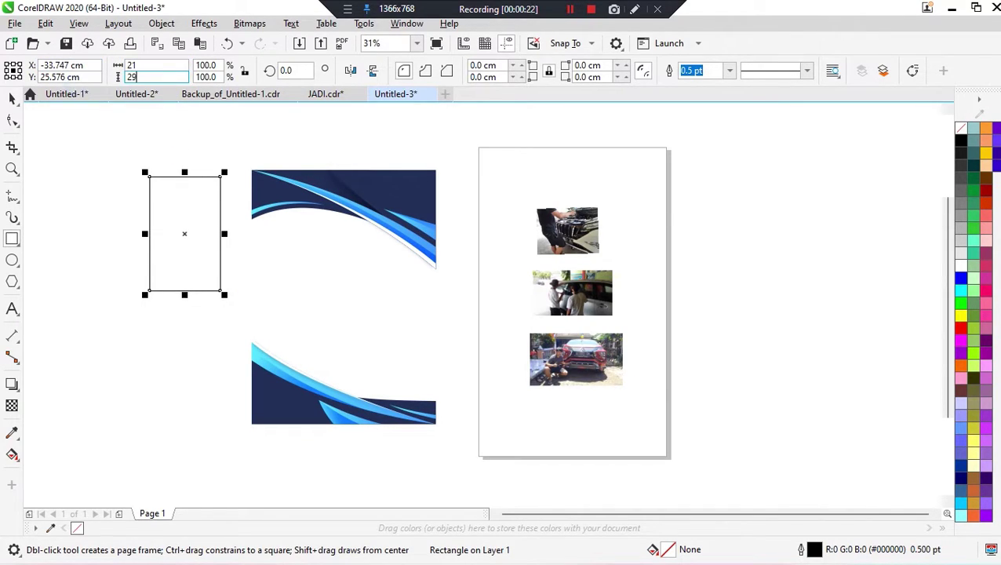
key("Return")
left_click(12, 98)
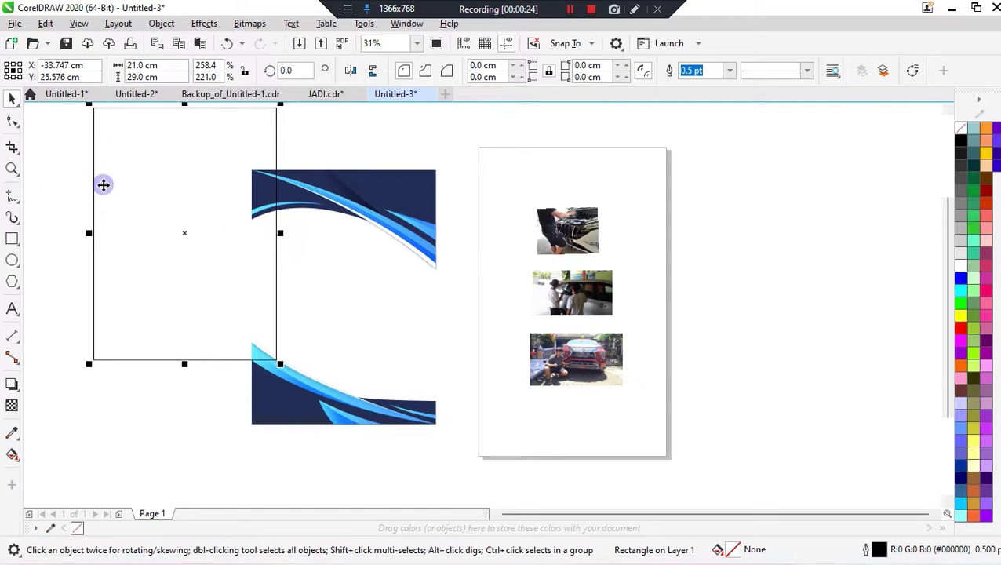
left_click_drag(191, 218, 197, 303)
Step: Select the two blue wave groups, group them, and PowerClip them inside the 21 × 29 cm rectangle
left_click(330, 206)
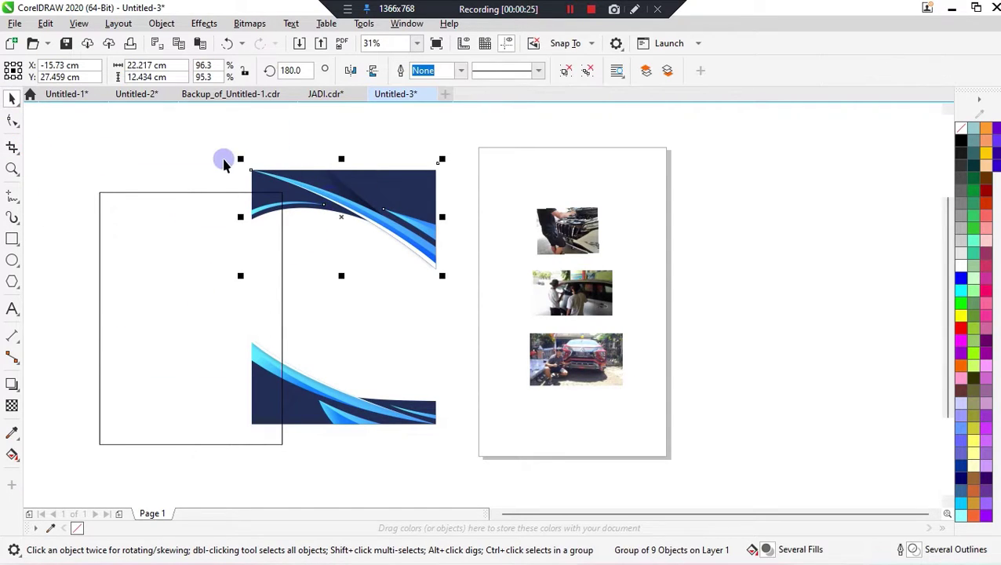
left_click_drag(460, 480, 458, 475)
key("ctrl+g")
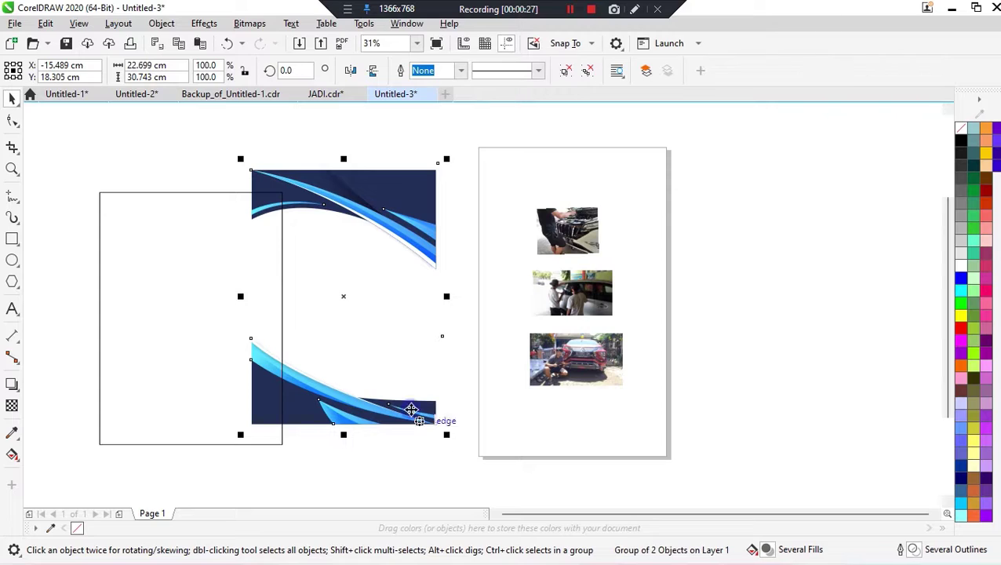
left_click(153, 28)
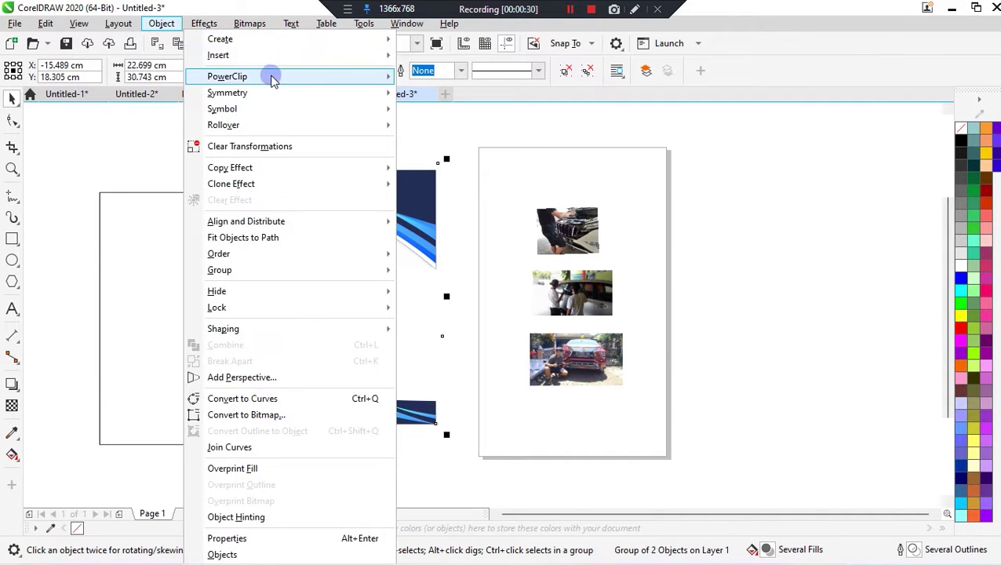
mouse_move(268, 76)
left_click(458, 76)
left_click(218, 243)
Step: Edit the PowerClip contents to fit the waves to the rectangle frame, and finish editing
right_click(218, 244)
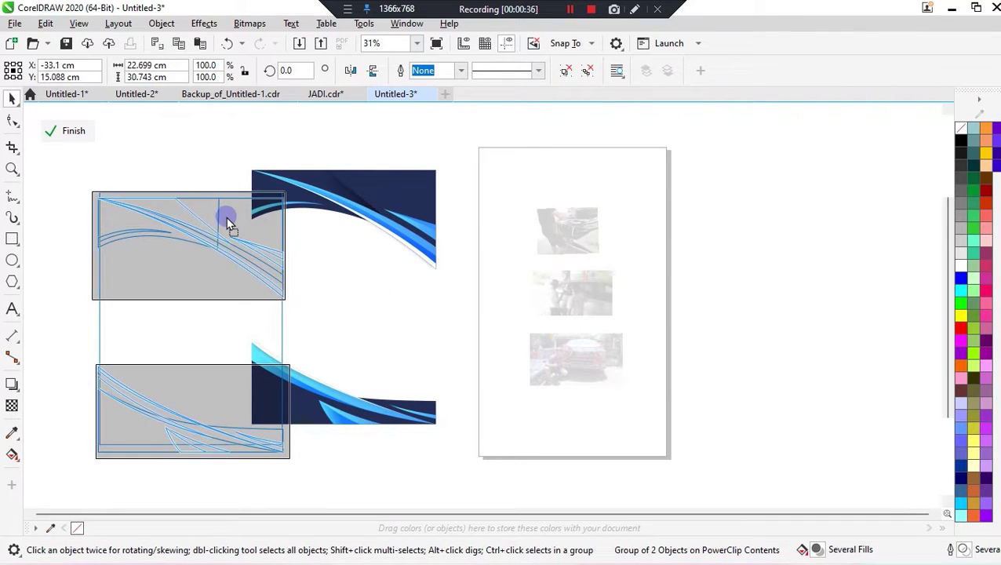
left_click_drag(225, 217, 370, 234)
right_click(168, 299)
left_click(206, 311)
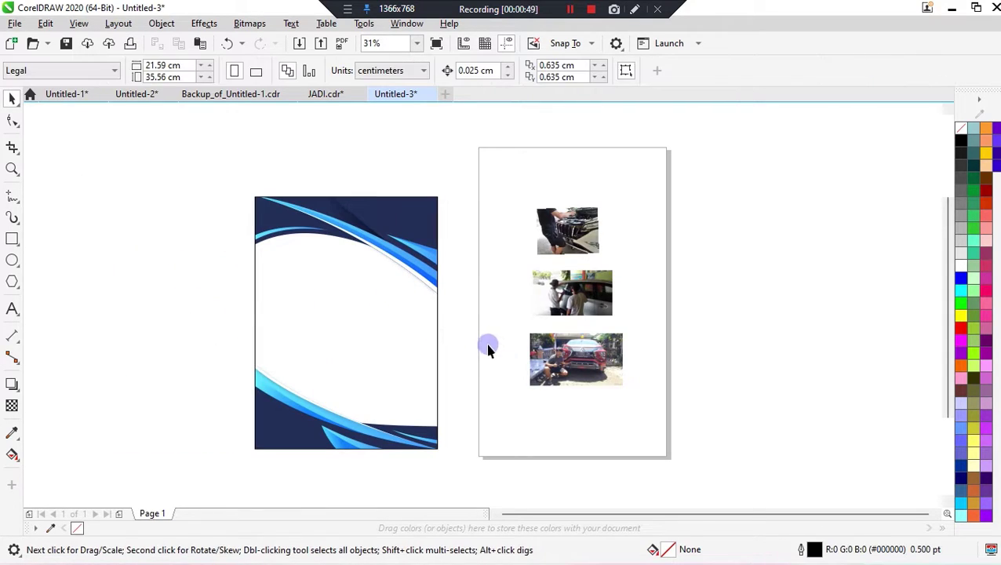
Step: Add the artistic text YMS above the flyer and enlarge it to about 143 pt
left_click(15, 309)
left_click(274, 150)
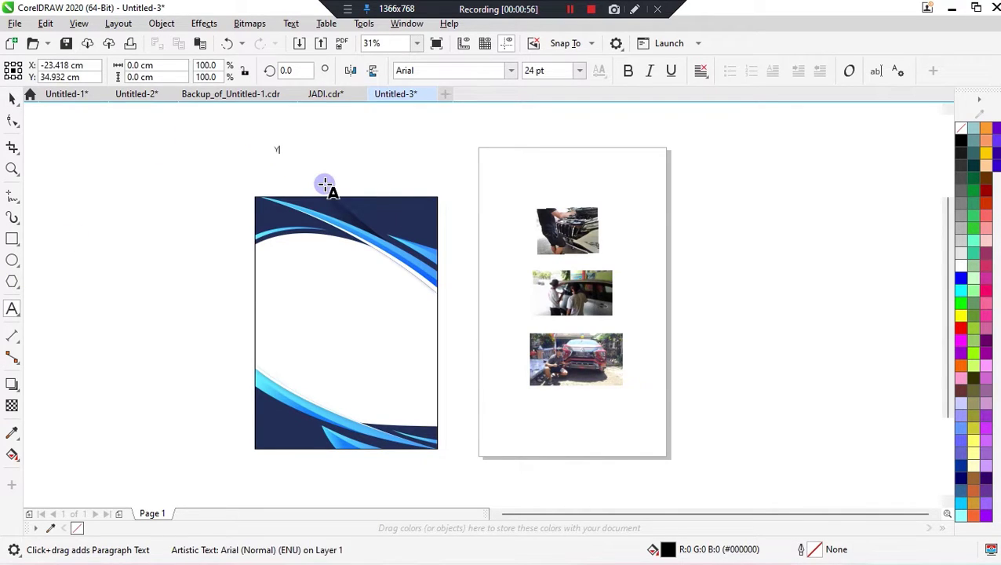
left_click(12, 97)
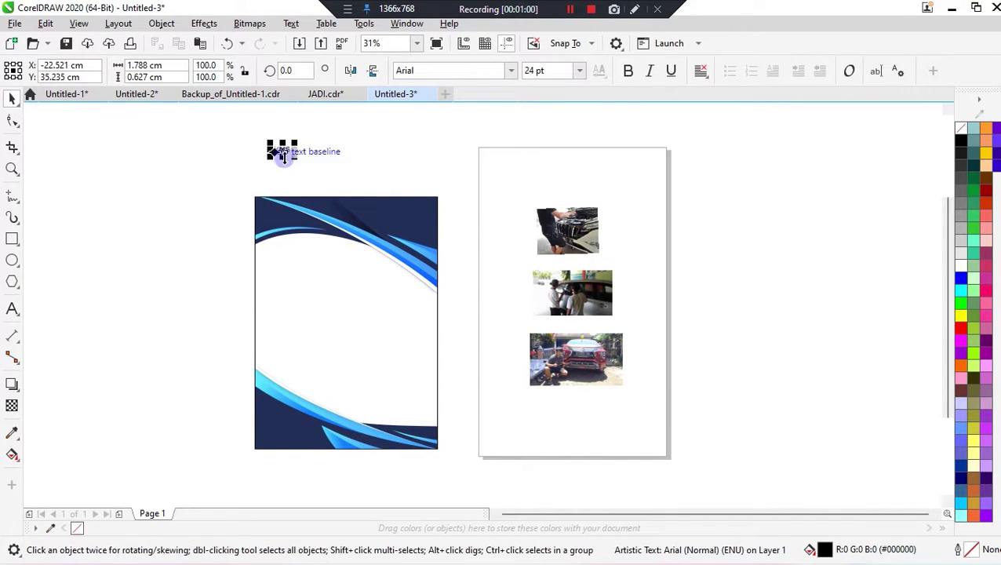
left_click_drag(297, 157, 375, 186)
Step: Set the font of the YMS text to Geometr415 Blk BT
left_click(512, 71)
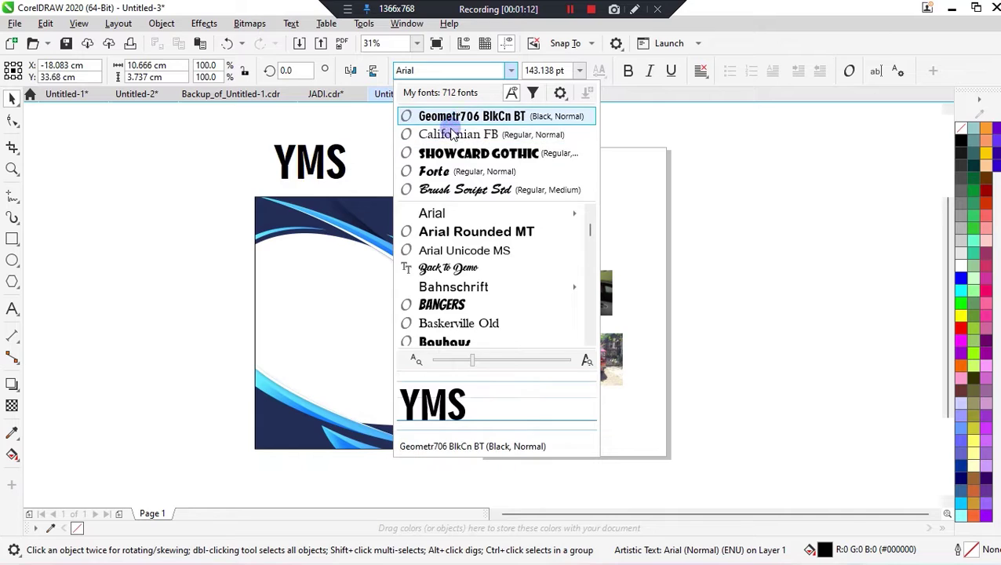
scroll(458, 330, "down", 4)
left_click(423, 70)
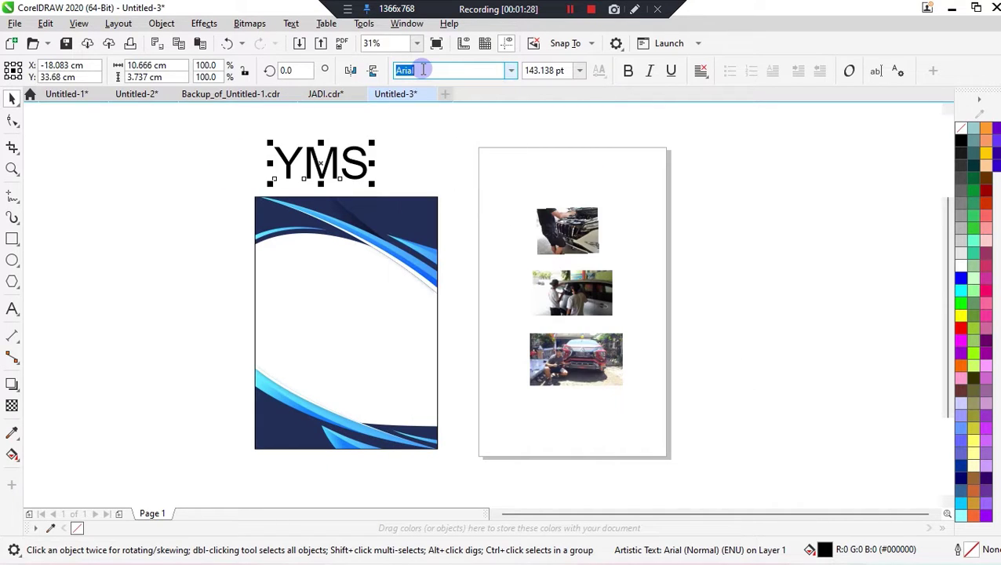
type("Geometr415 Blk BT")
key("Return")
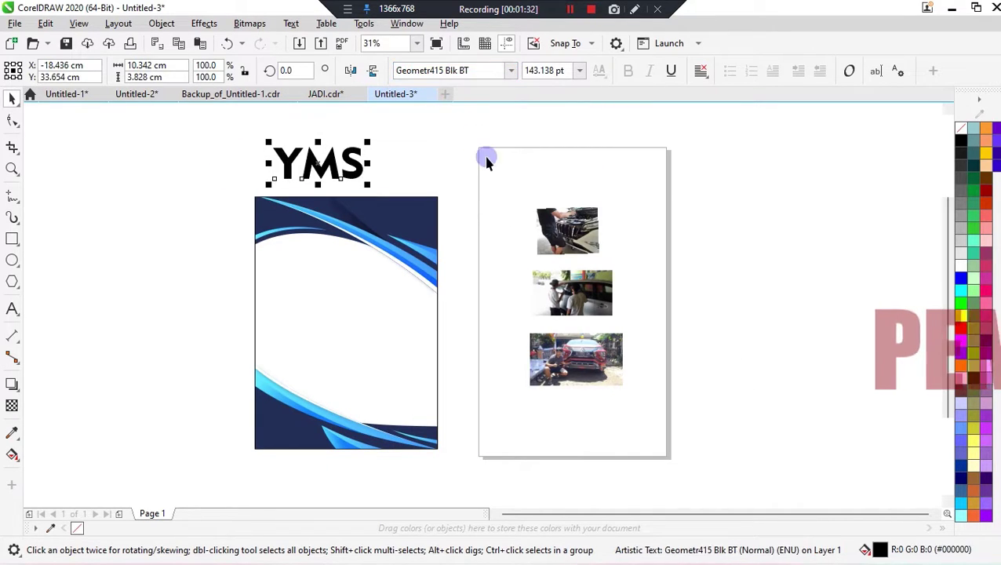
Step: Move the YMS text onto the upper-right corner of the flyer's dark blue header
left_click(487, 160)
left_click(326, 167)
left_click_drag(324, 165, 405, 224)
scroll(405, 224, "up", 2)
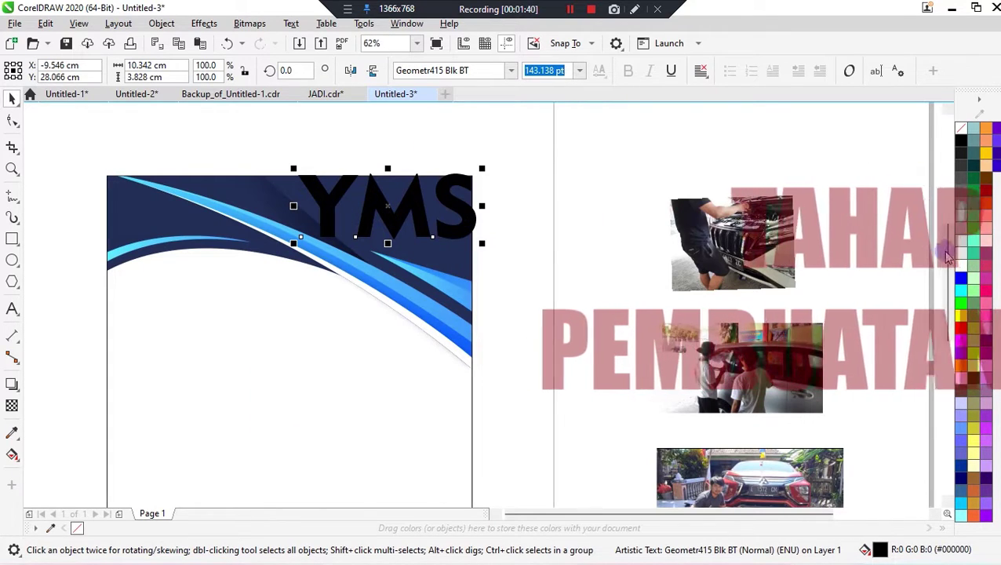
Step: Fill the YMS text with the light blue #50BDFF sampled from the header wave
left_click(963, 292)
scroll(335, 170, "up", 2)
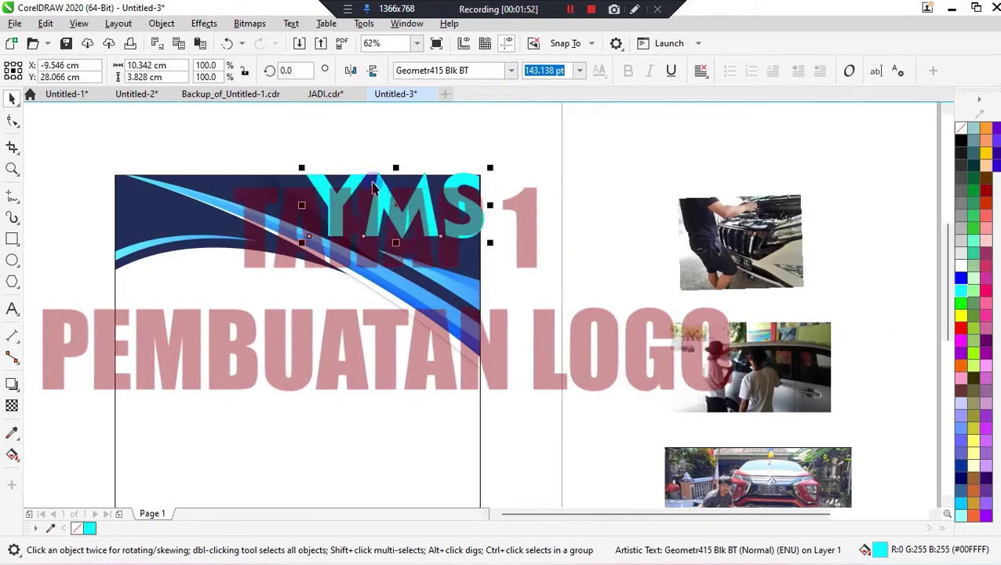
left_click(12, 433)
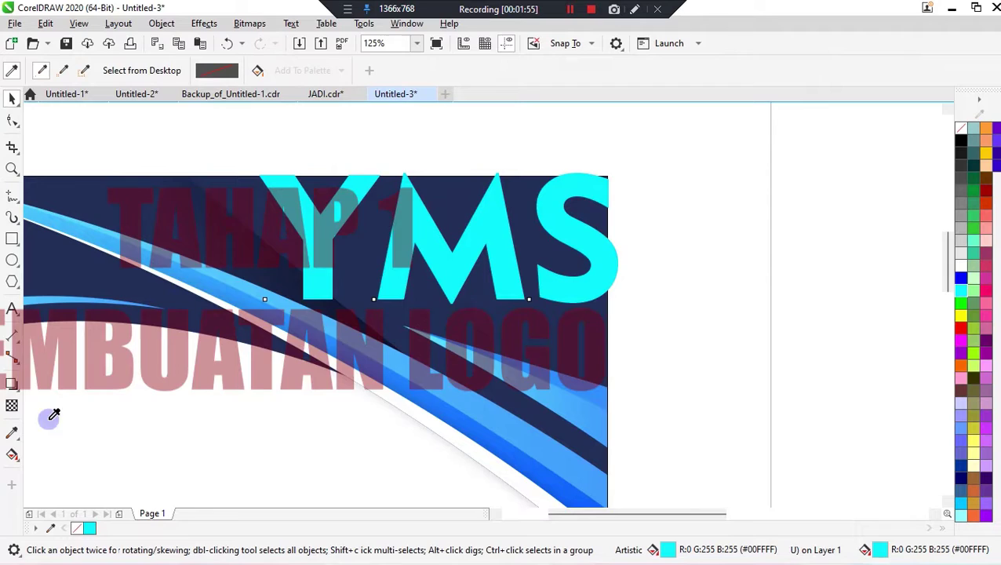
left_click(381, 369)
left_click(313, 273)
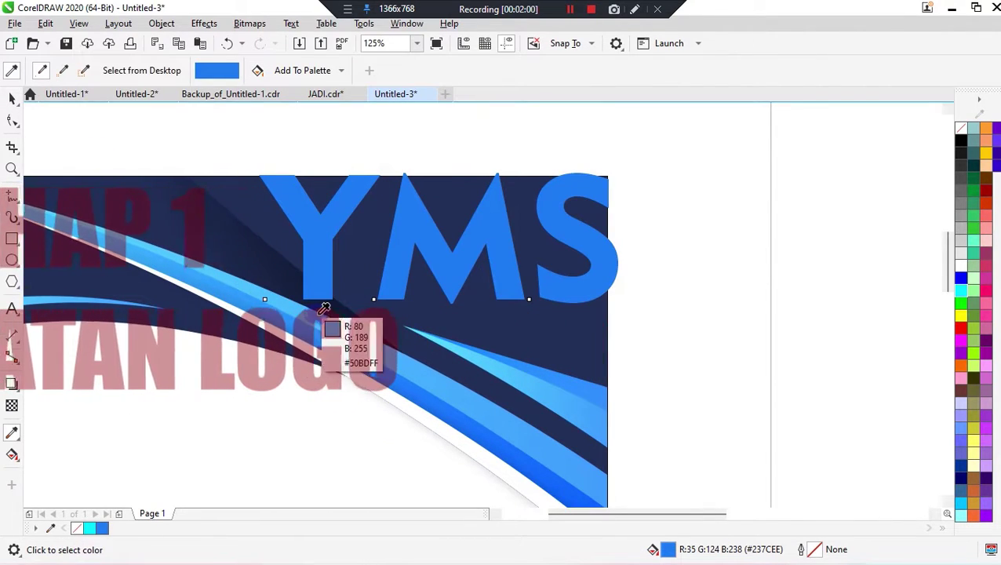
left_click(326, 306, "shift")
left_click(308, 272)
Step: Scale the YMS text down to about 96 pt and place it inside the header's upper-right corner
left_click(12, 98)
left_click_drag(255, 166, 373, 209)
left_click_drag(497, 259, 460, 234)
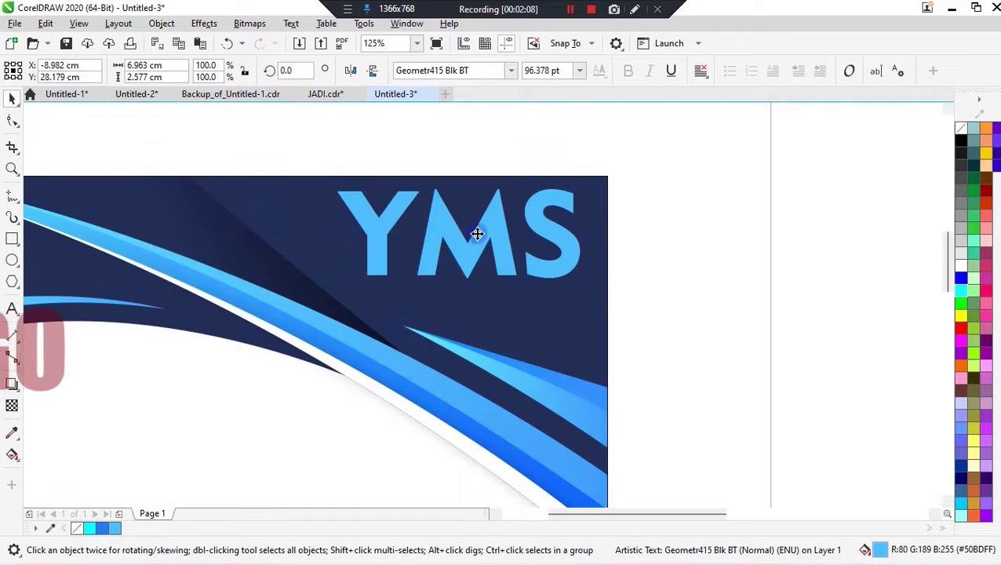
Step: Duplicate the YMS text, fill the copy white, and offset it slightly from the blue original
left_click(594, 212)
left_click(655, 206)
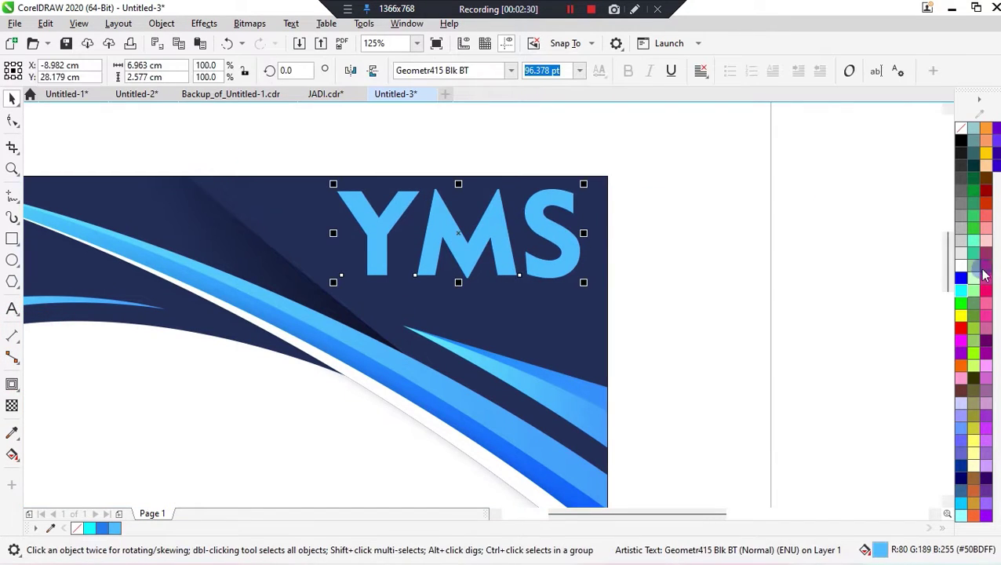
left_click(961, 267)
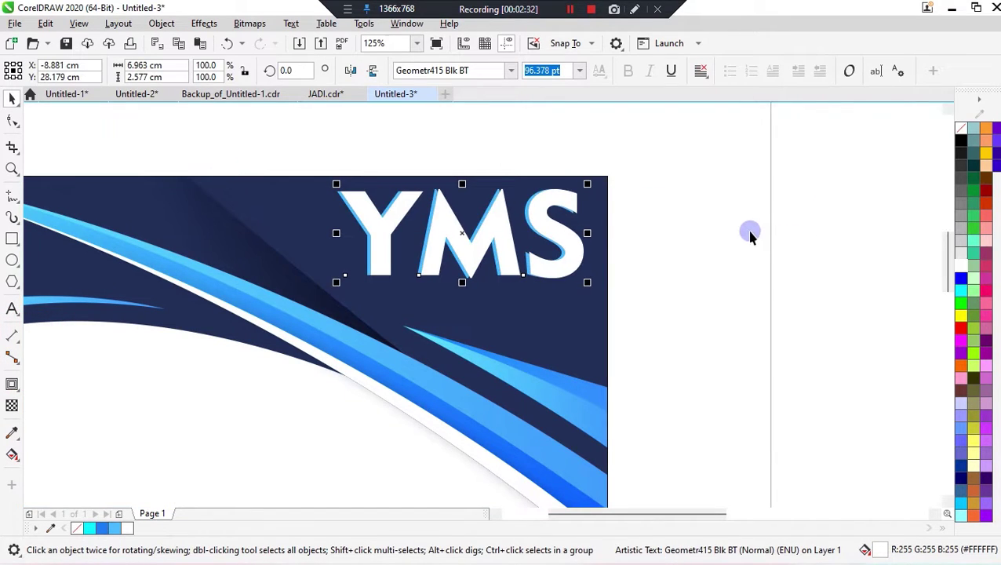
left_click(694, 252)
Step: Bring the light blue YMS text in front of its white copy
left_click(368, 253)
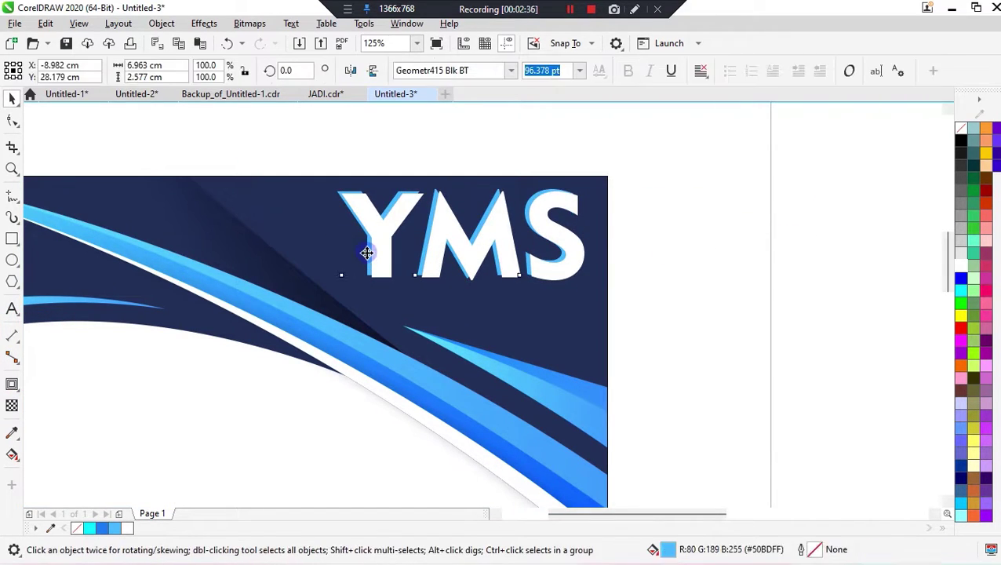
right_click(368, 253)
mouse_move(552, 340)
left_click(611, 374)
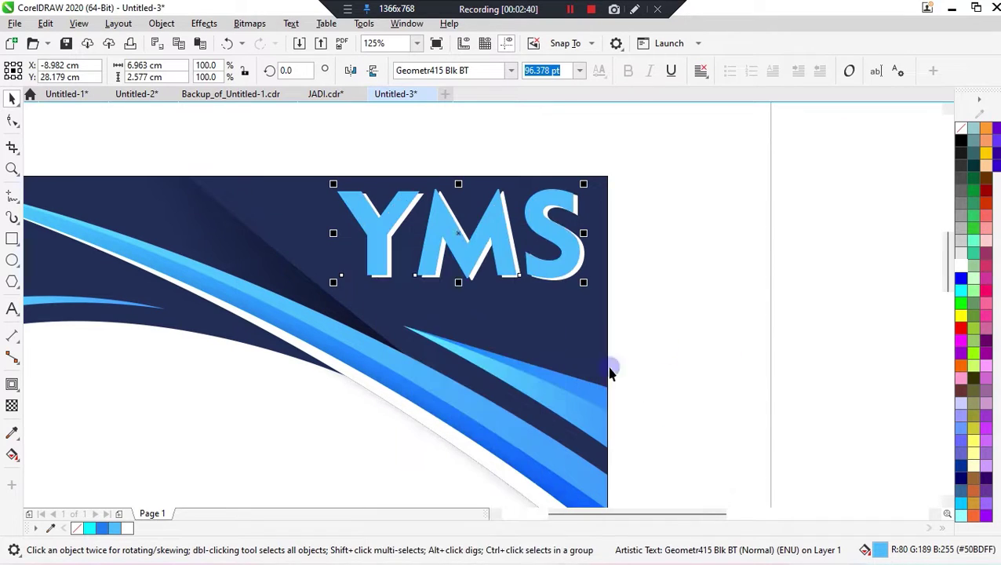
left_click(646, 352)
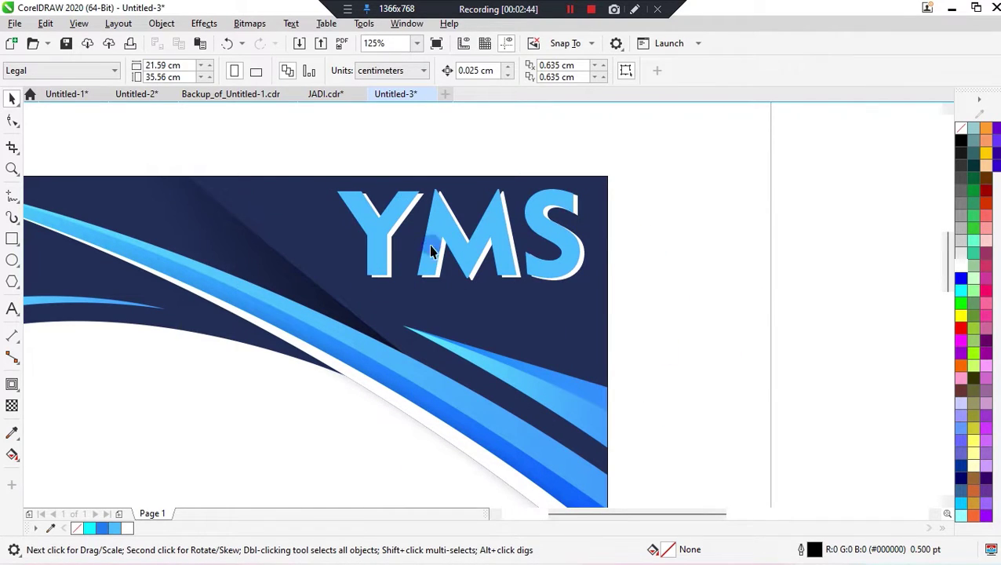
Step: Add the text VARIASI below YMS in 24 pt Century Gothic with a white fill
left_click(13, 310)
left_click(365, 303)
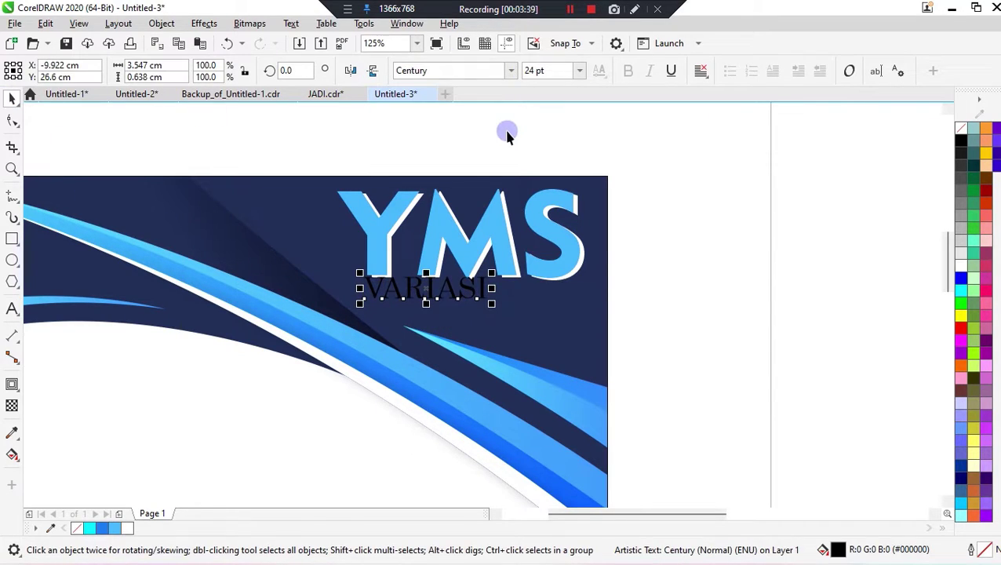
left_click(511, 71)
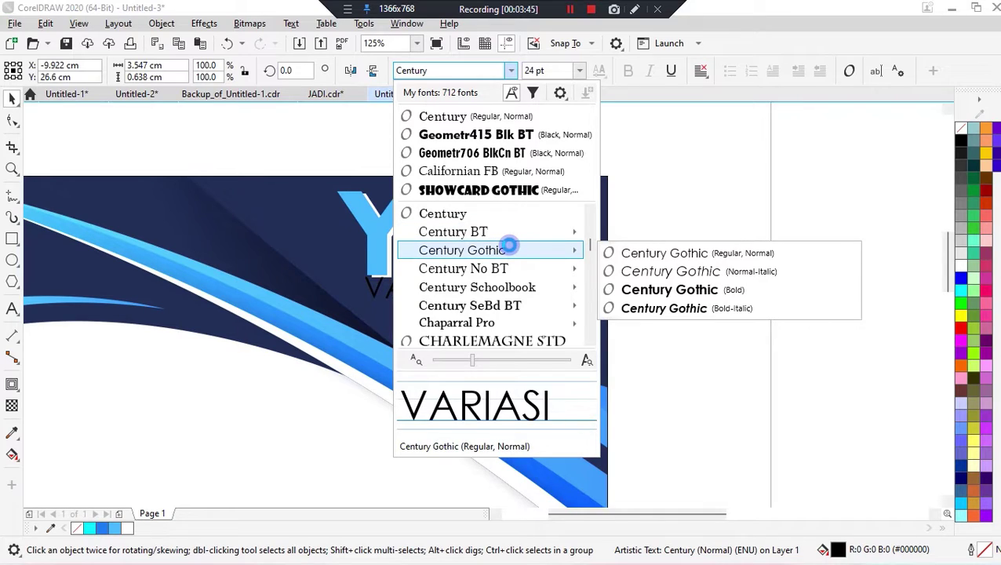
left_click(510, 246)
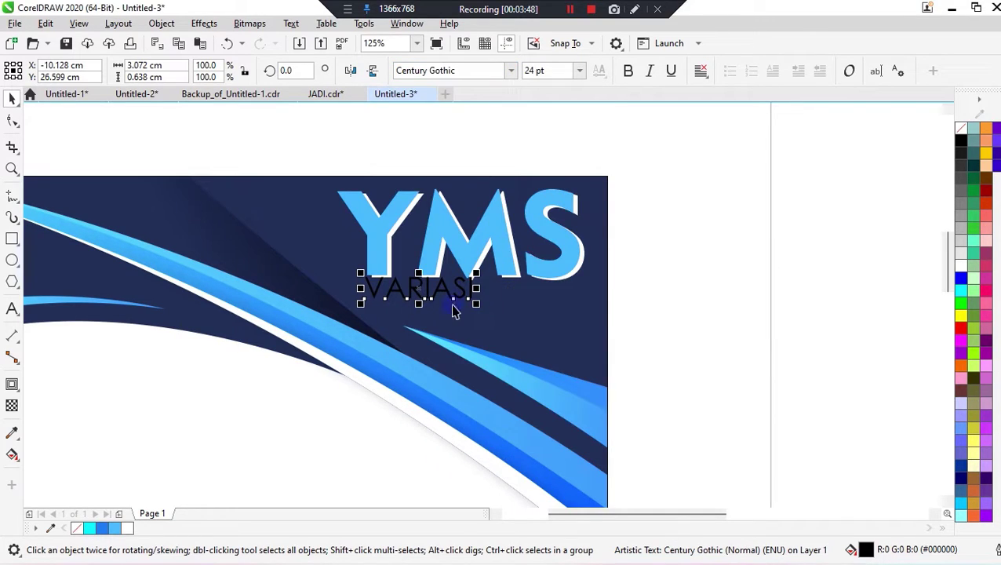
left_click(964, 266)
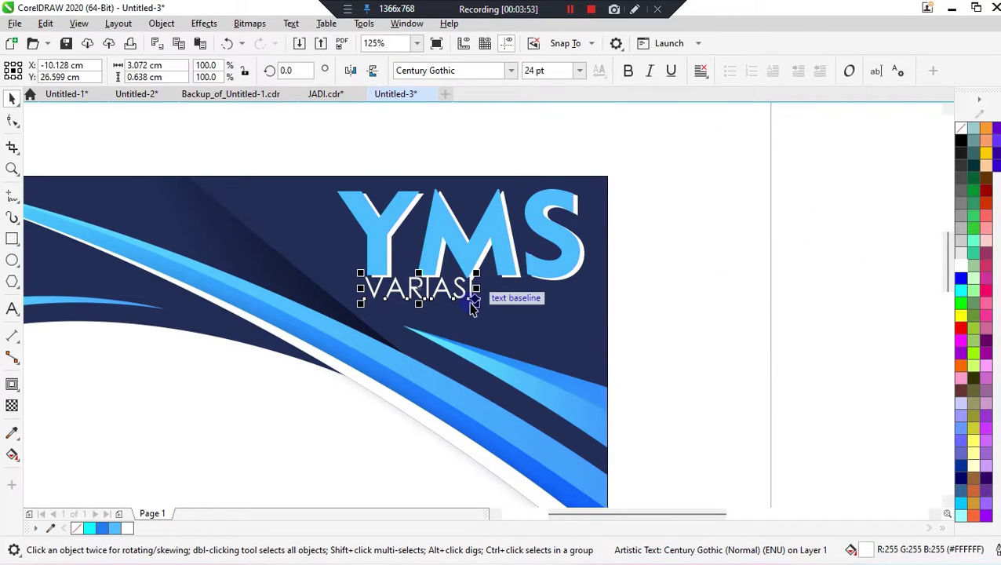
Step: Spread the VARIASI letters out beneath YMS and add a thin white line below them
left_click_drag(473, 306, 442, 308)
right_click(444, 301)
left_click(514, 231)
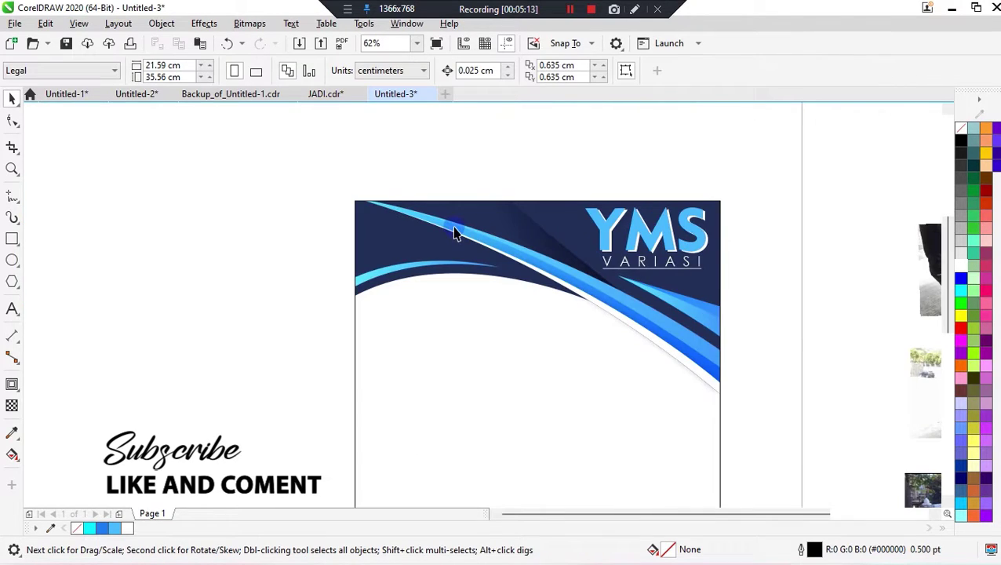
Step: Switch to Notepad and open the DUY text file from the Documents folder
scroll(454, 233, "down", 2)
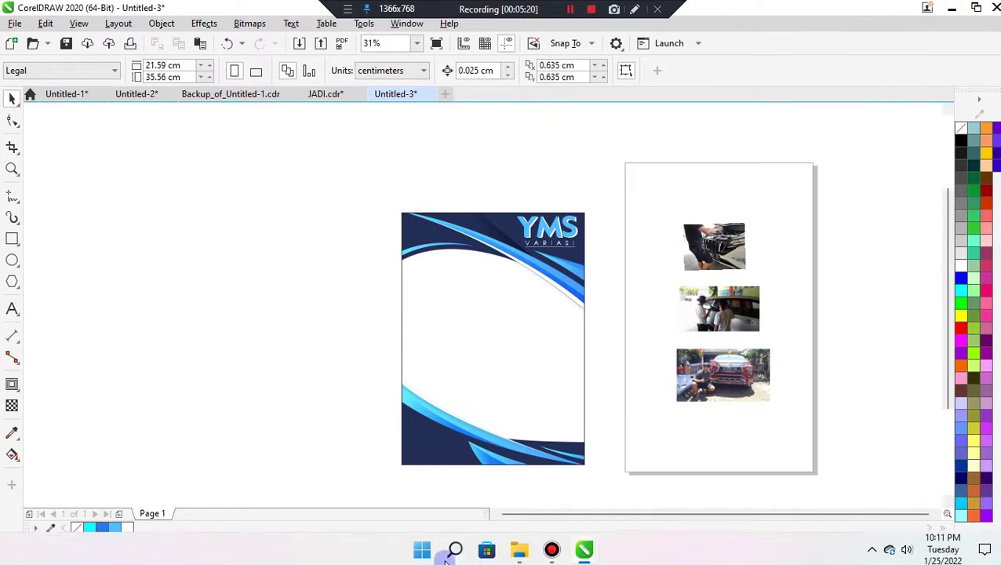
left_click(454, 547)
left_click(299, 293)
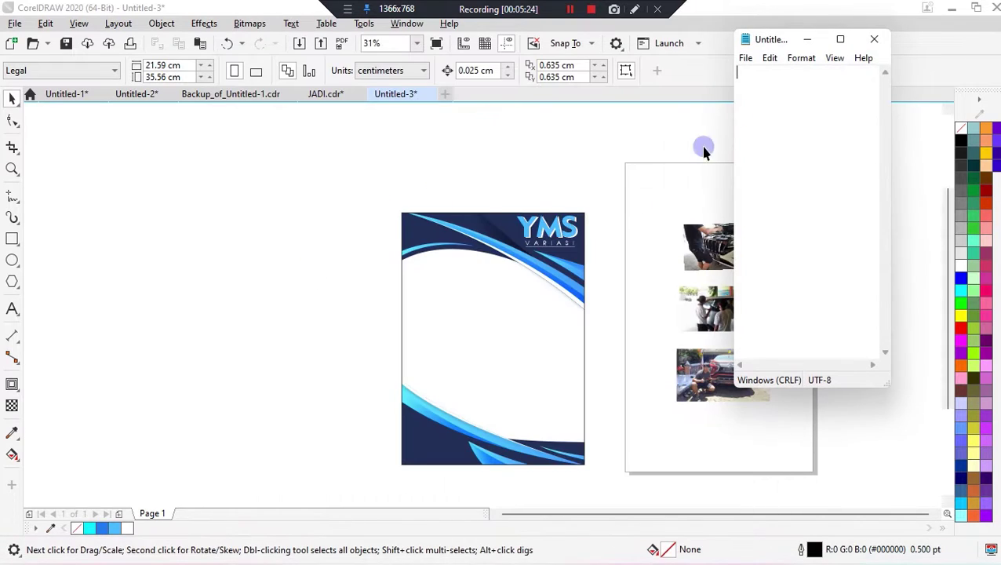
left_click(742, 58)
left_click(768, 107)
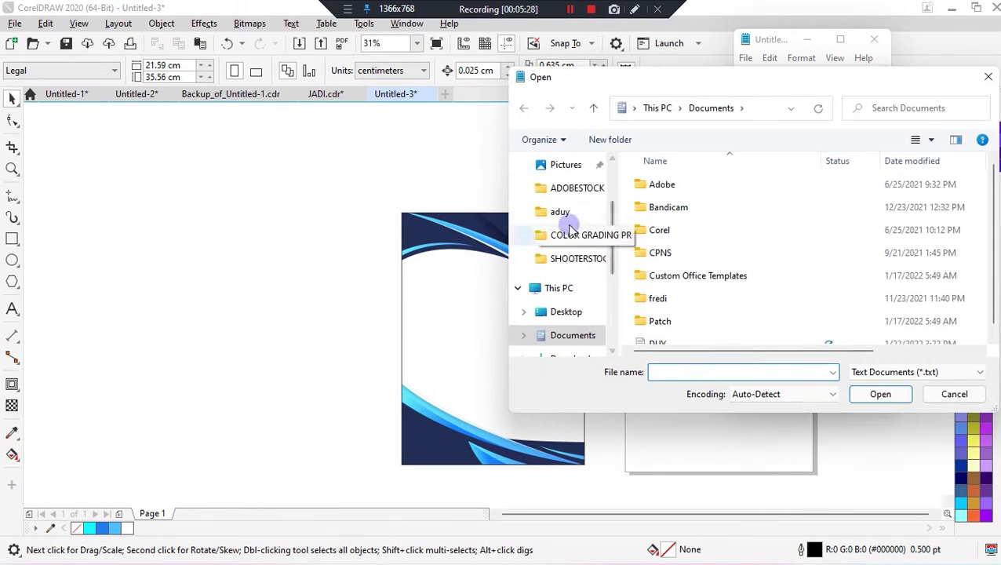
double_click(711, 343)
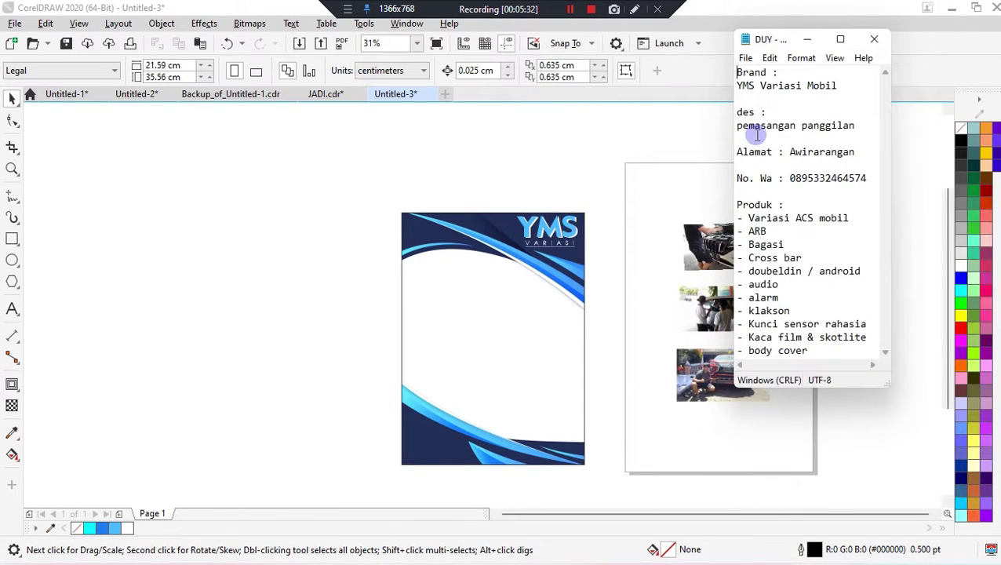
Step: Copy the first six products, Variasi ACS mobil through audio, from the text file and add them as a text block beside the flyer
left_click_drag(770, 237, 862, 384)
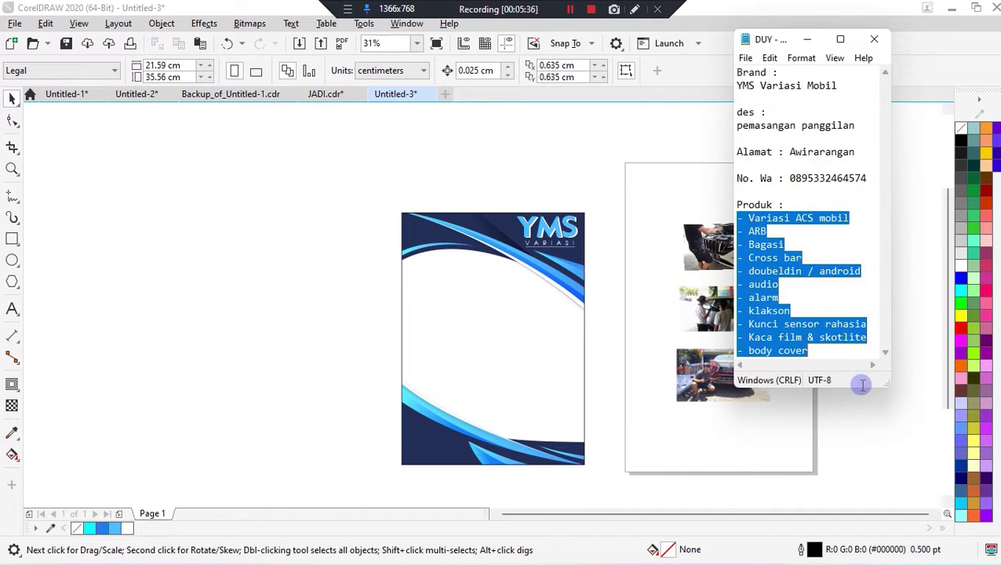
left_click_drag(738, 219, 791, 250)
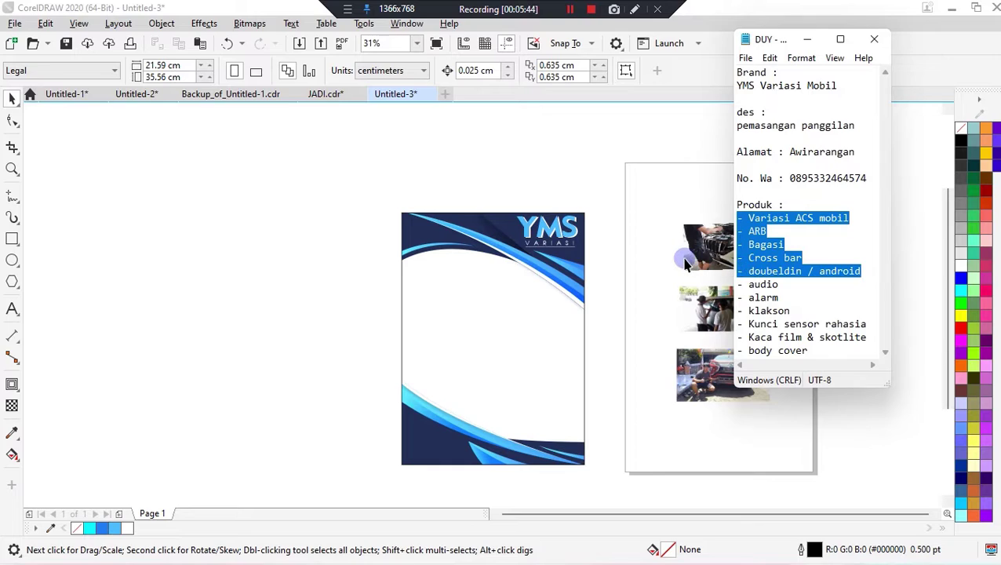
left_click(785, 250)
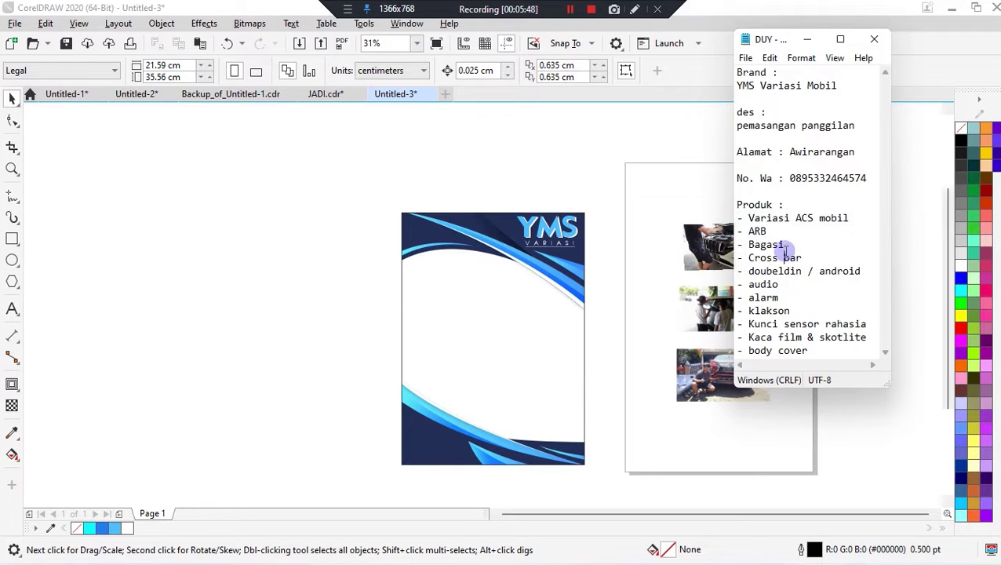
left_click_drag(740, 217, 805, 270)
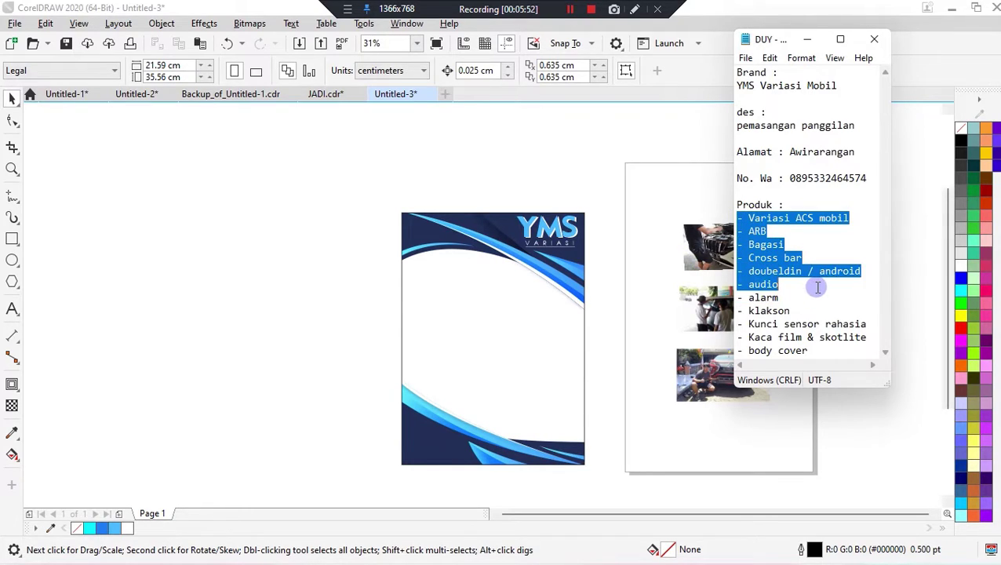
left_click(538, 180)
left_click(12, 308)
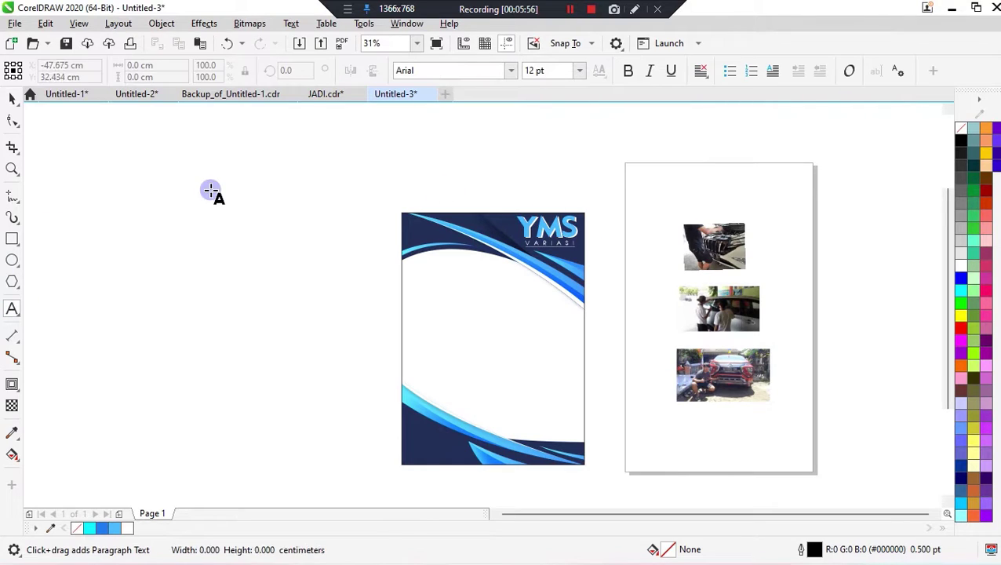
left_click(212, 189)
left_click(12, 98)
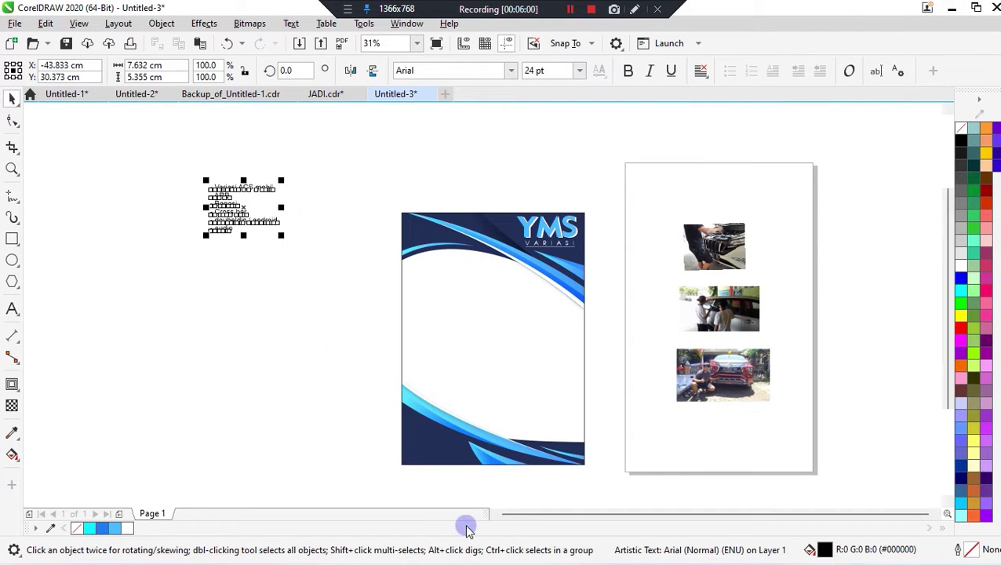
Step: Copy the remaining products, alarm through Dan lain - lain, from the text file and add them as a second text block
left_click(597, 550)
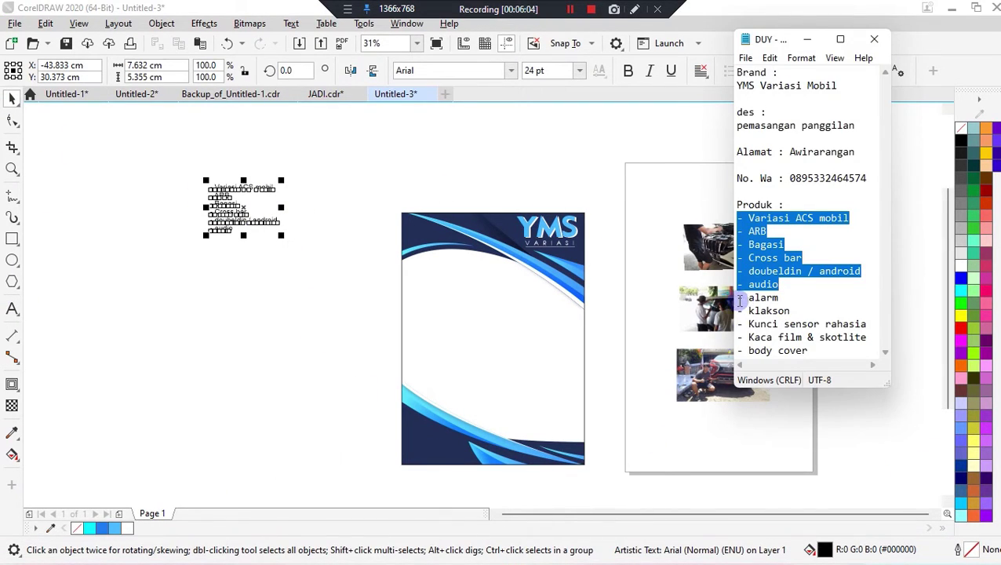
left_click_drag(740, 301, 812, 362)
left_click(311, 186)
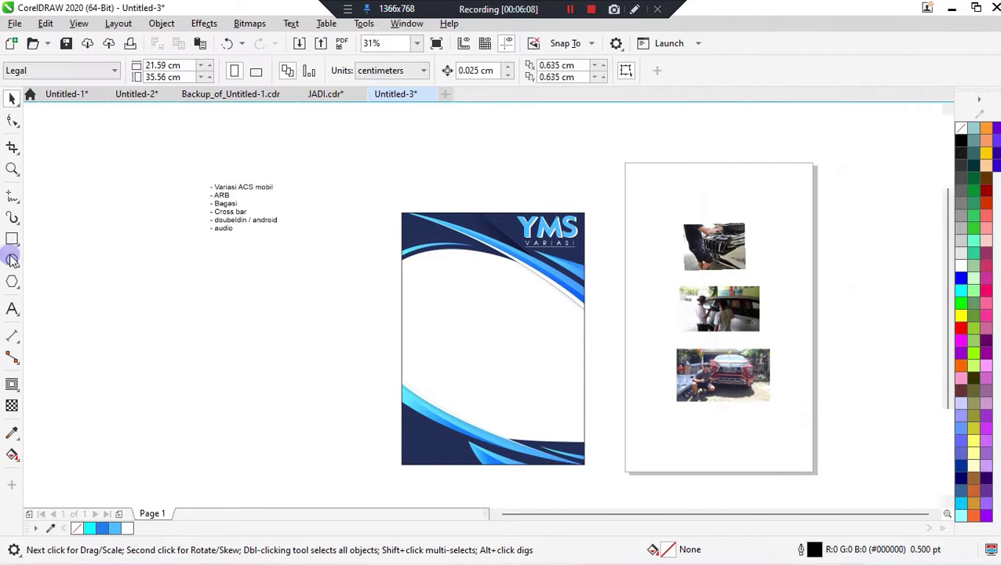
key("F8")
left_click(269, 197)
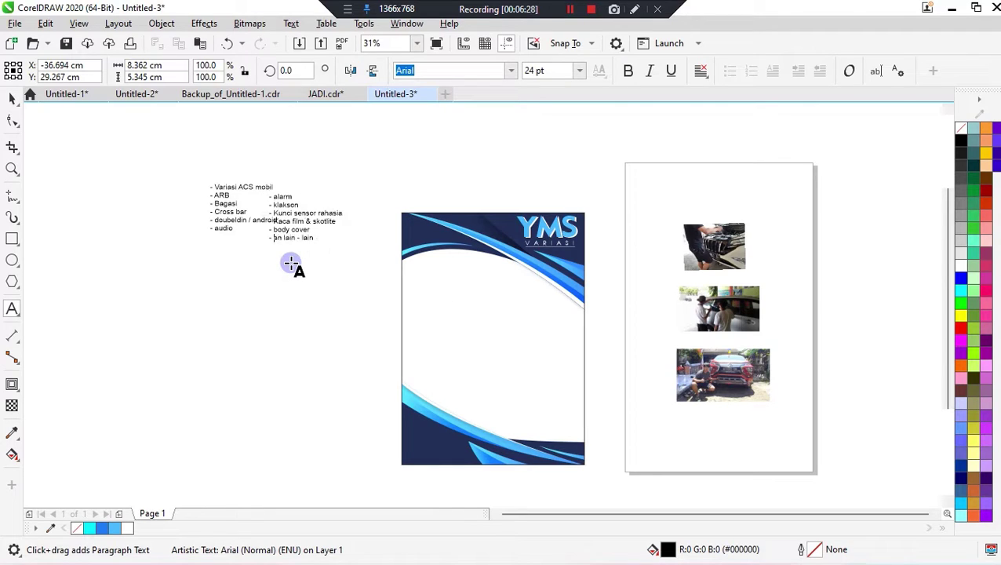
Step: Arrange the two product text blocks side by side in the empty area beside the flyer
left_click(13, 100)
left_click_drag(231, 211, 223, 238)
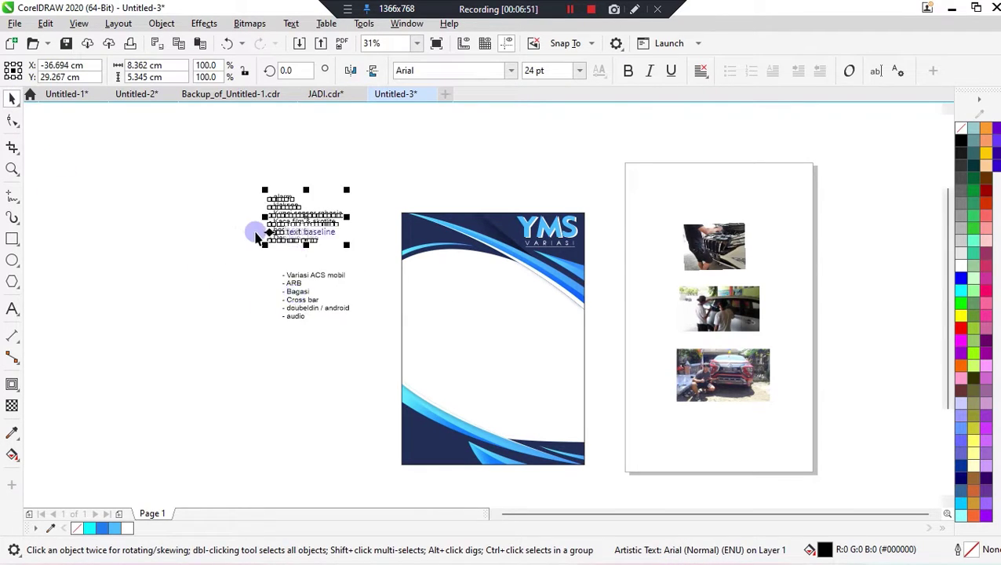
scroll(254, 230, "up", 1)
left_click_drag(346, 215, 214, 361)
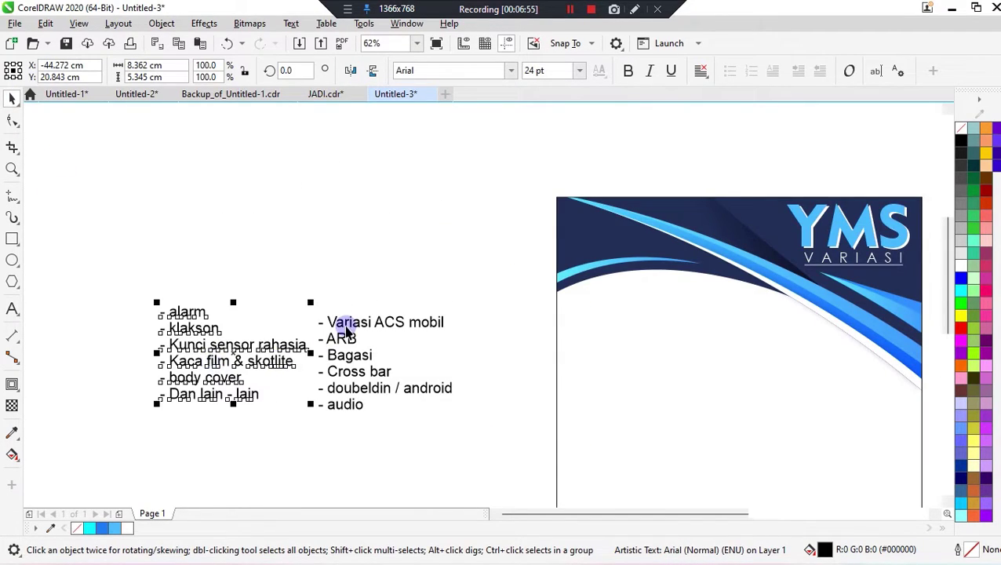
Step: Set both product lists in bold italic Century Gothic with capitalised product names and move them onto the flyer's white area
left_click(343, 326, "shift")
left_click(511, 71)
scroll(458, 282, "down", 8)
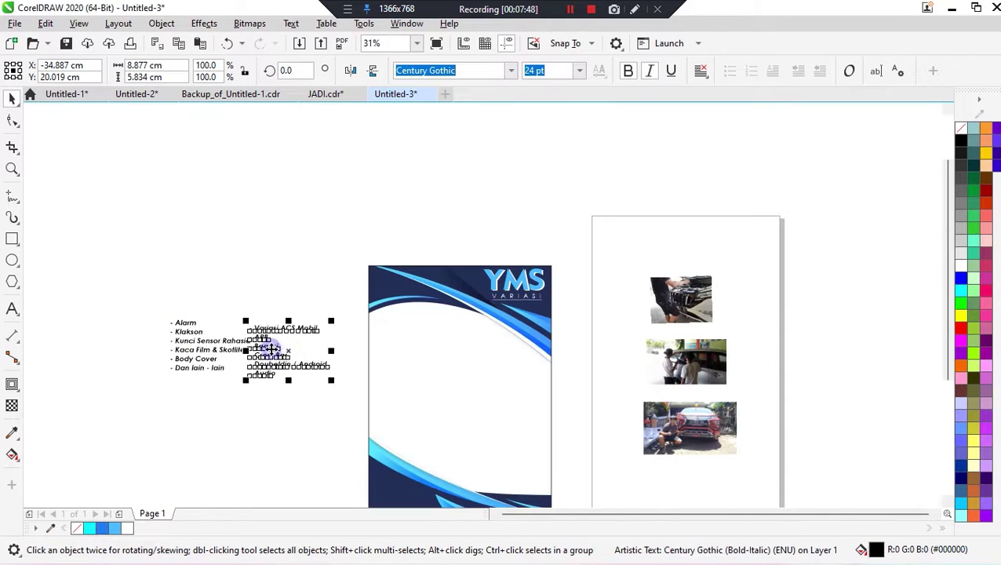
left_click_drag(273, 350, 486, 369)
scroll(486, 365, "up", 1)
Step: Add the heading text "Terima Jasa Pemasangan :" above the product lists
left_click(12, 310)
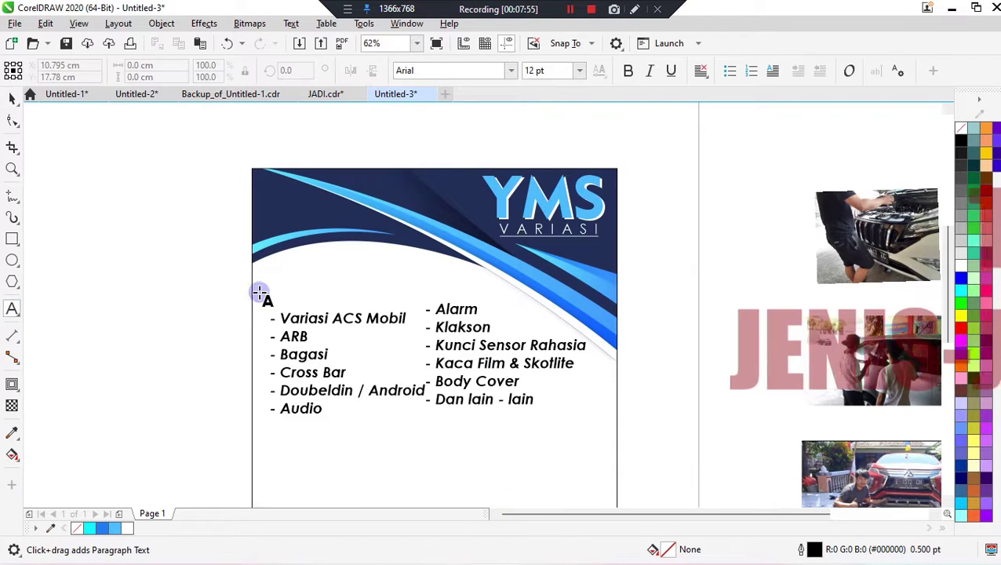
left_click(295, 283)
type("Ter")
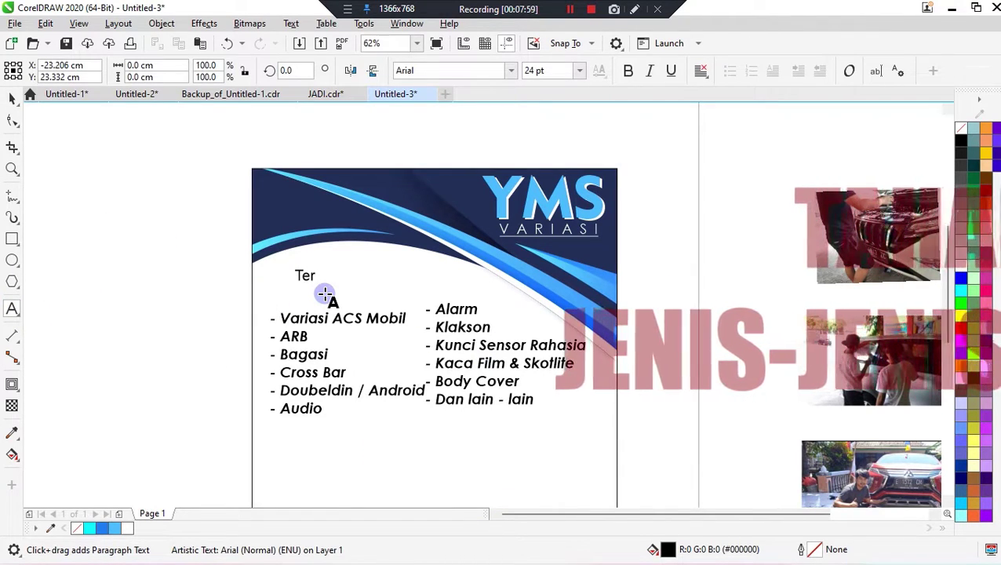
type("ima Jasa Pemasangan")
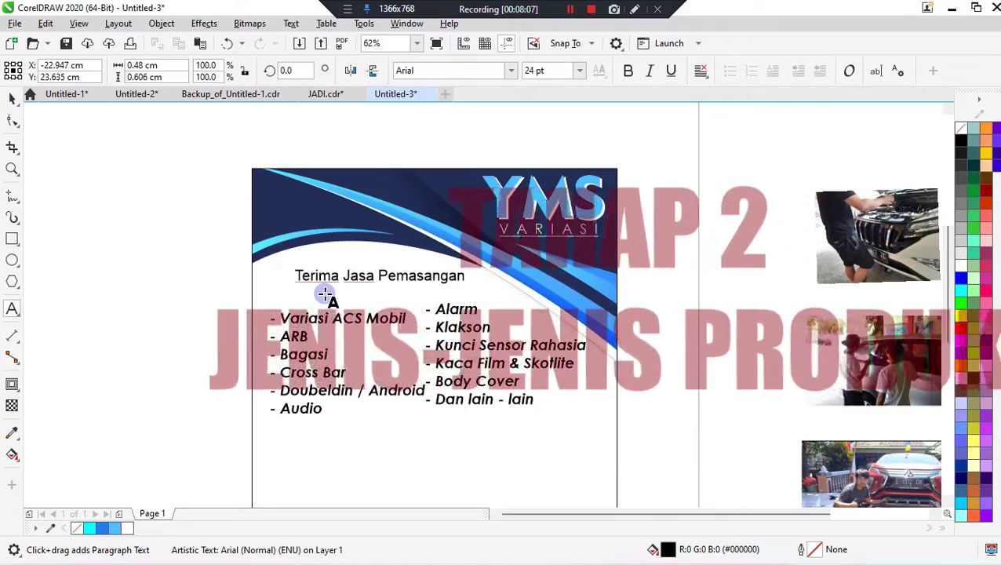
key("Escape")
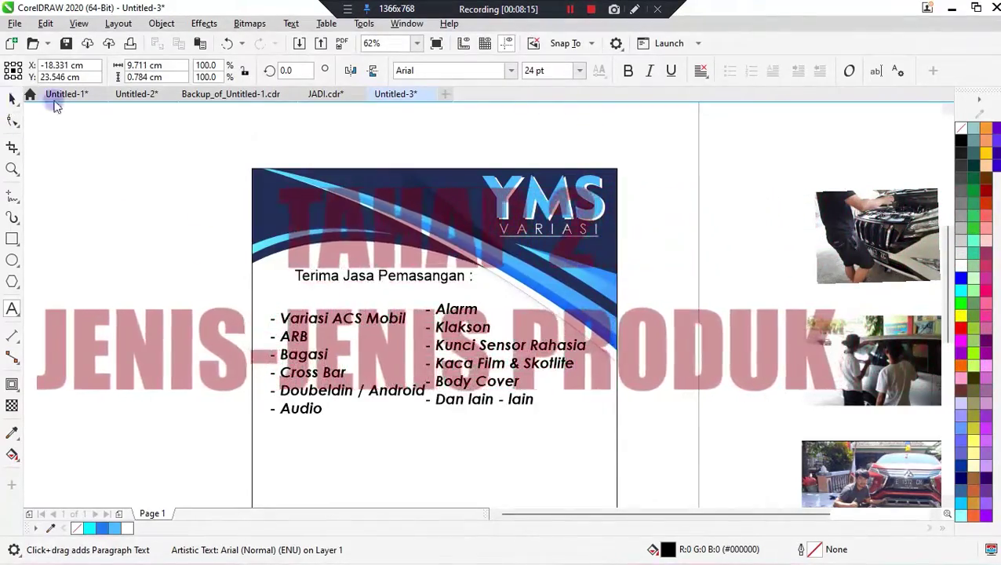
Step: Browse the available fonts and set the Terima Jasa Pemasangan heading in Forte
left_click(12, 97)
left_click(511, 70)
left_click(451, 71)
type("f")
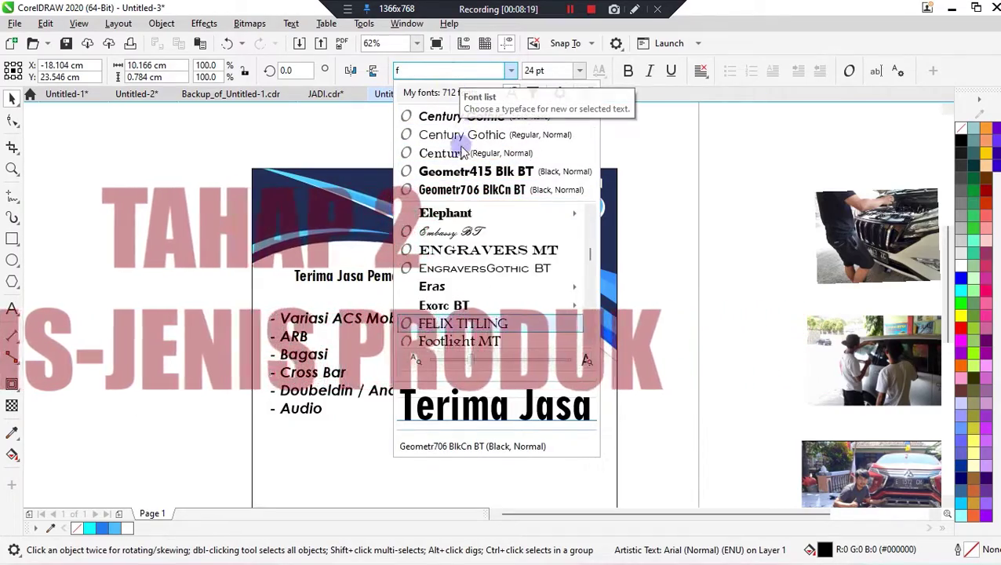
scroll(485, 235, "down", 8)
scroll(484, 252, "down", 3)
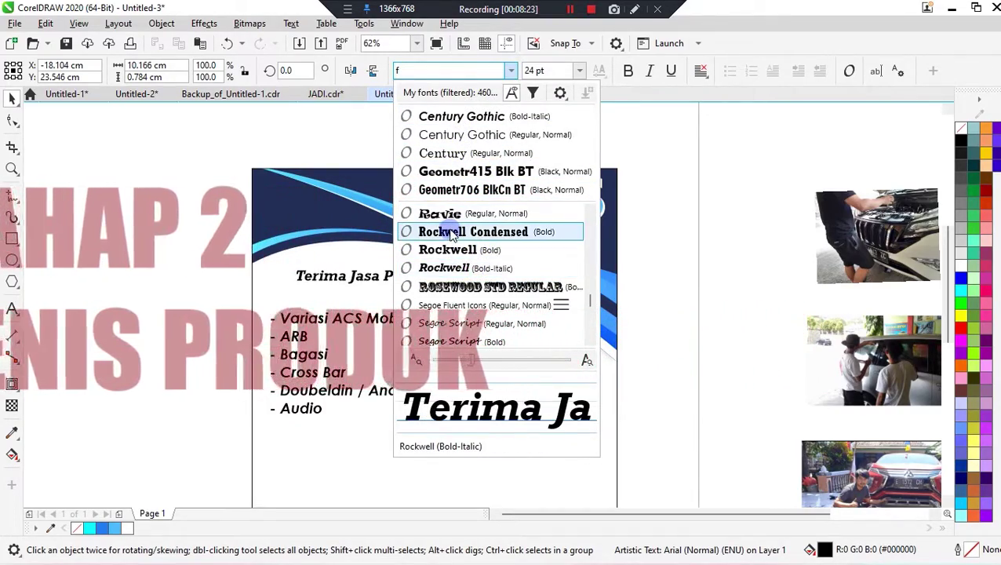
scroll(487, 282, "up", 3)
scroll(494, 283, "up", 8)
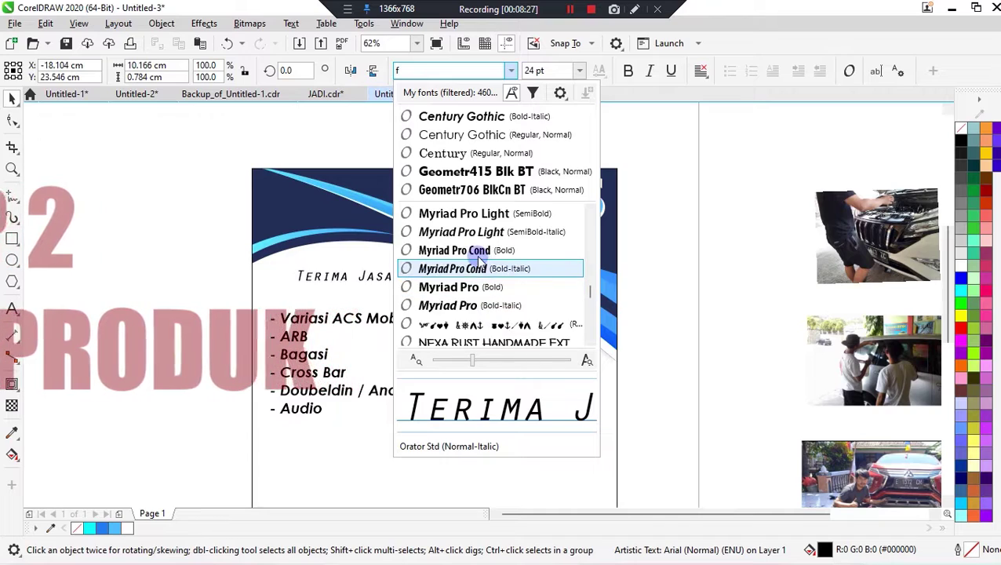
scroll(477, 251, "up", 6)
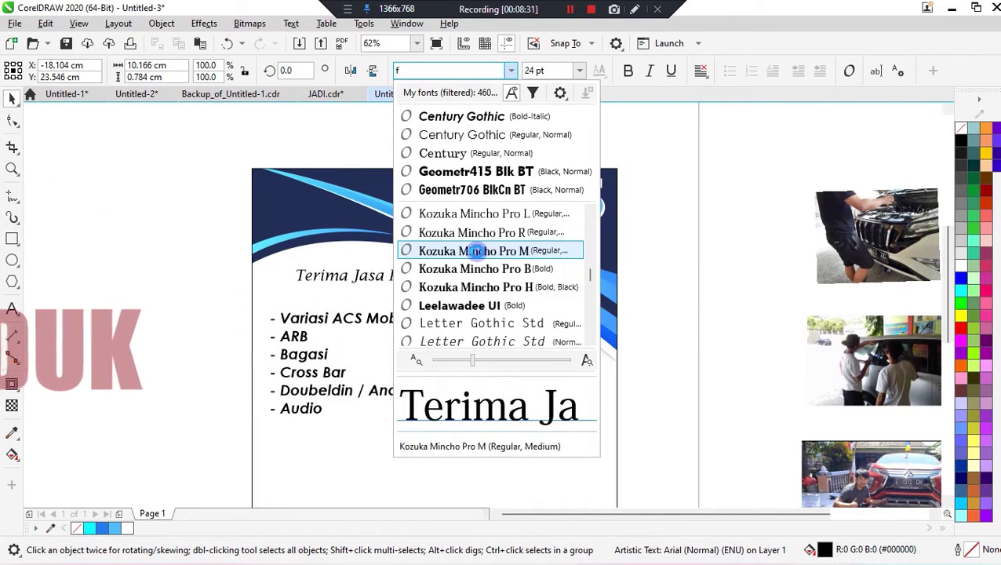
scroll(478, 249, "up", 10)
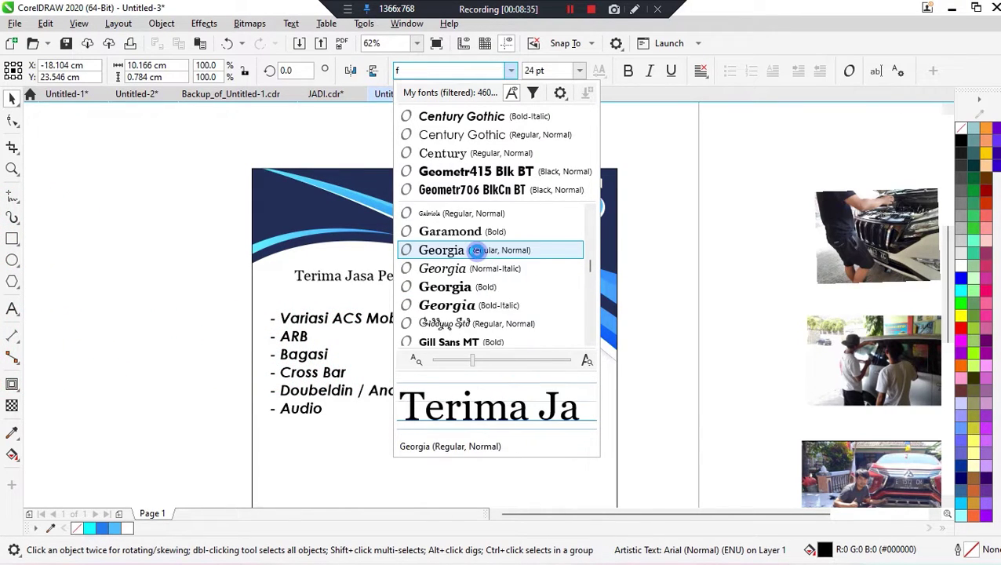
scroll(478, 269, "up", 1)
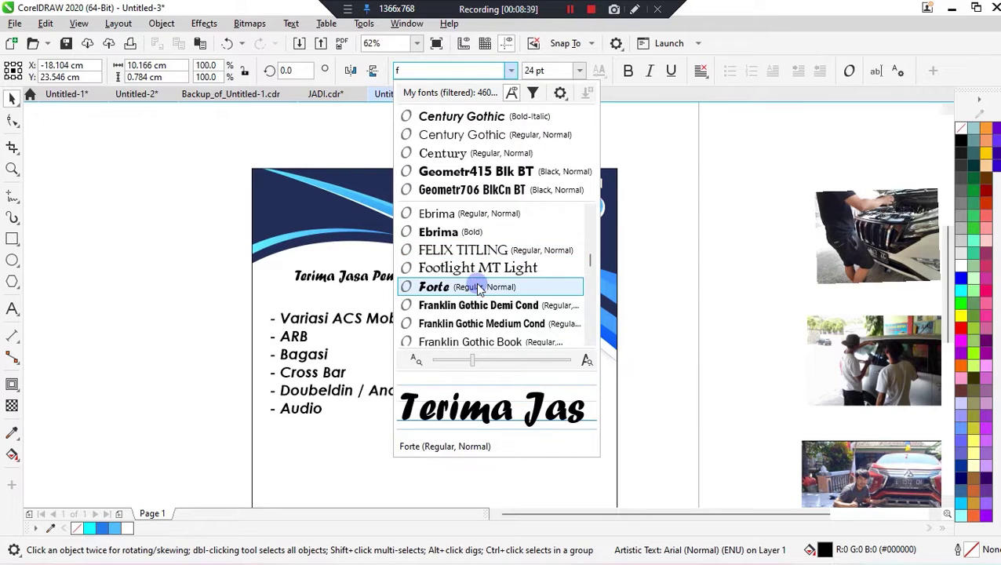
left_click(480, 287)
Step: Enlarge the heading to about 12.7 cm wide and align it with the edge of the first product list
left_click(338, 326)
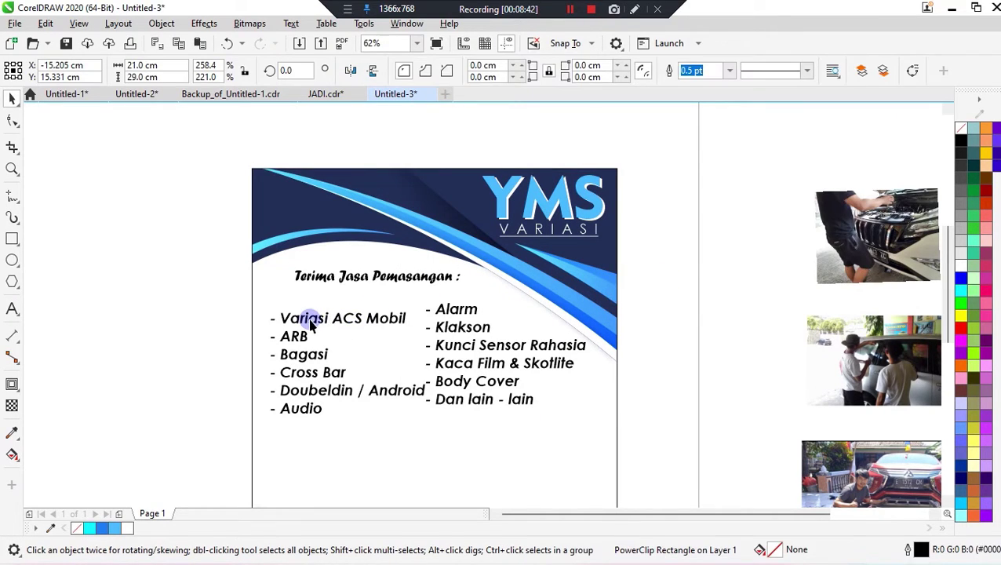
left_click(321, 277)
left_click_drag(292, 287, 252, 310)
left_click_drag(368, 282, 382, 284)
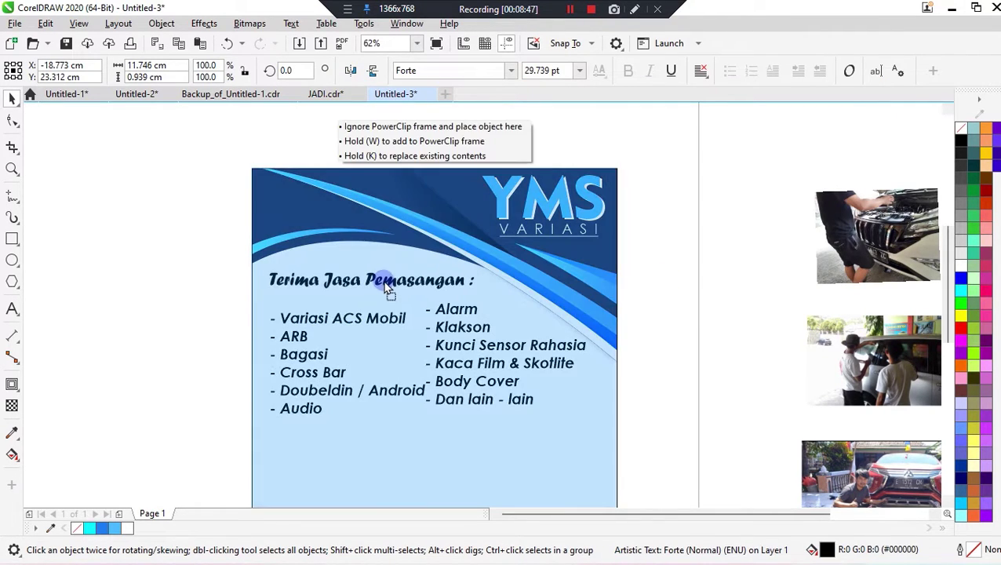
left_click_drag(476, 294, 492, 300)
left_click(452, 283)
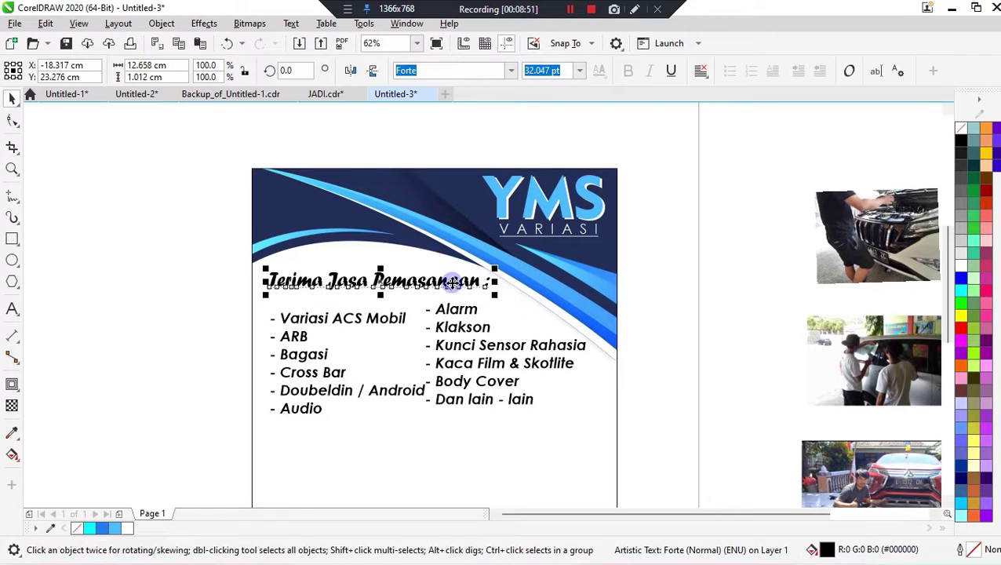
Step: Sample the light blue of the YMS logo, fill the heading with it, and undo the accidental outline colouring
left_click(13, 433)
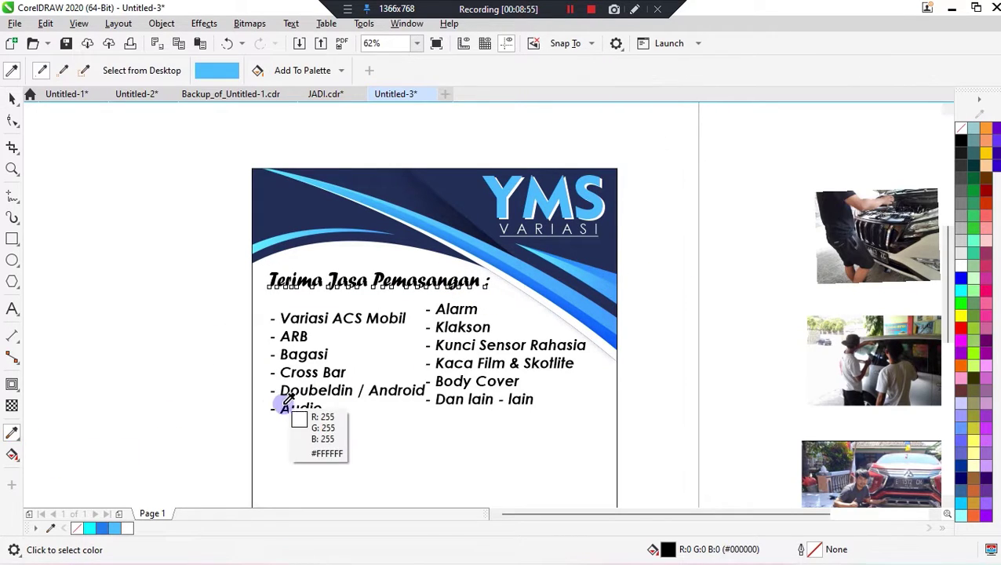
left_click(559, 200)
left_click(444, 281)
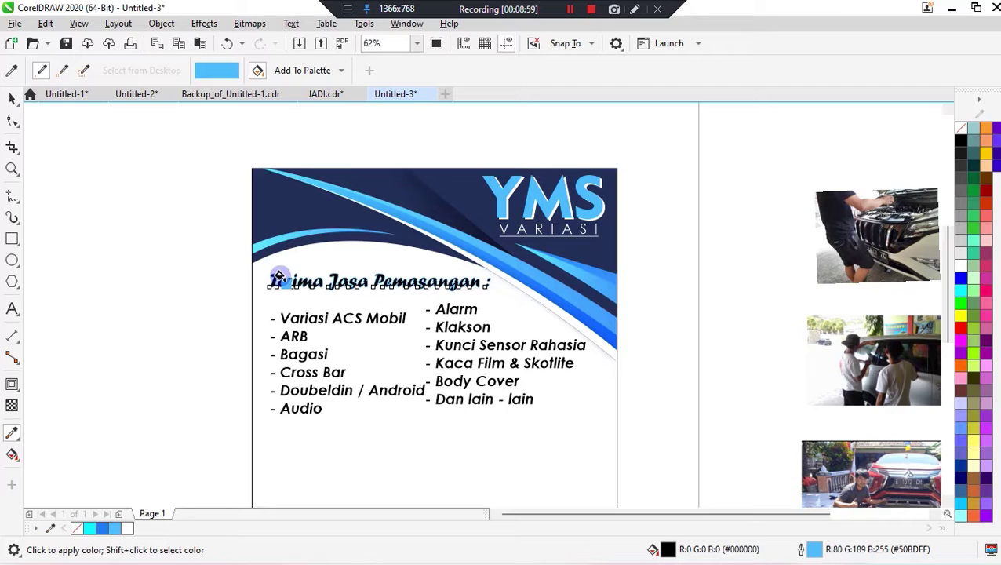
key("ctrl+z")
Step: Change the heading's font to Mermaid Babies
scroll(342, 278, "up", 5)
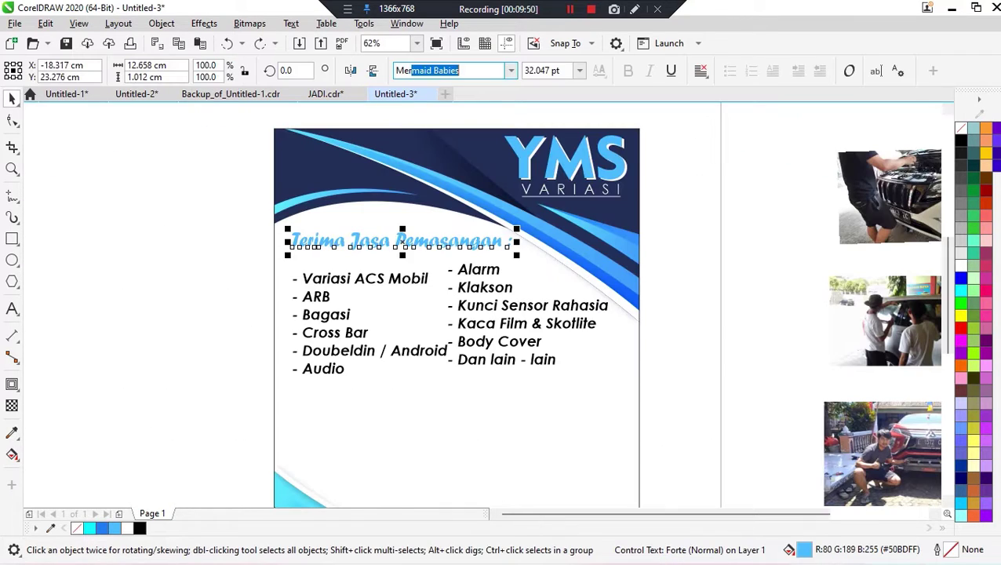
key("Return")
scroll(481, 243, "up", 3)
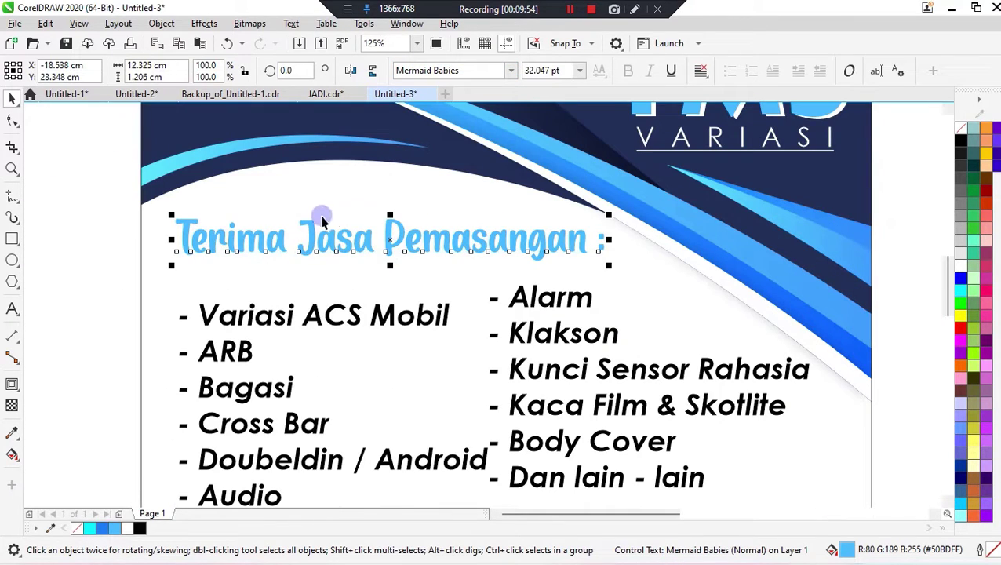
Step: Add a one-step 0.052 cm outside contour to the heading with black outline and fill colours
left_click(11, 385)
scroll(390, 263, "up", 1)
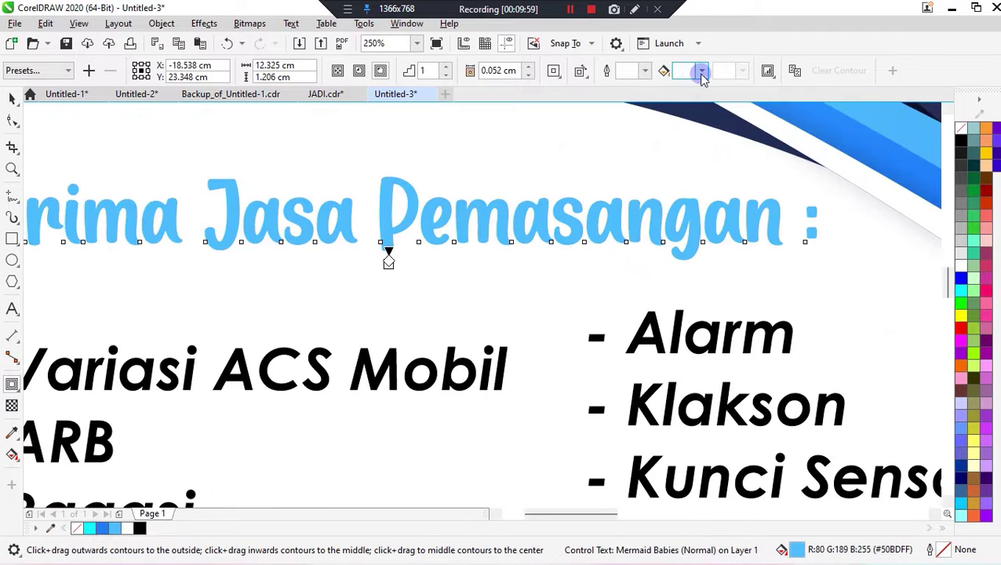
left_click(700, 72)
left_click(698, 226)
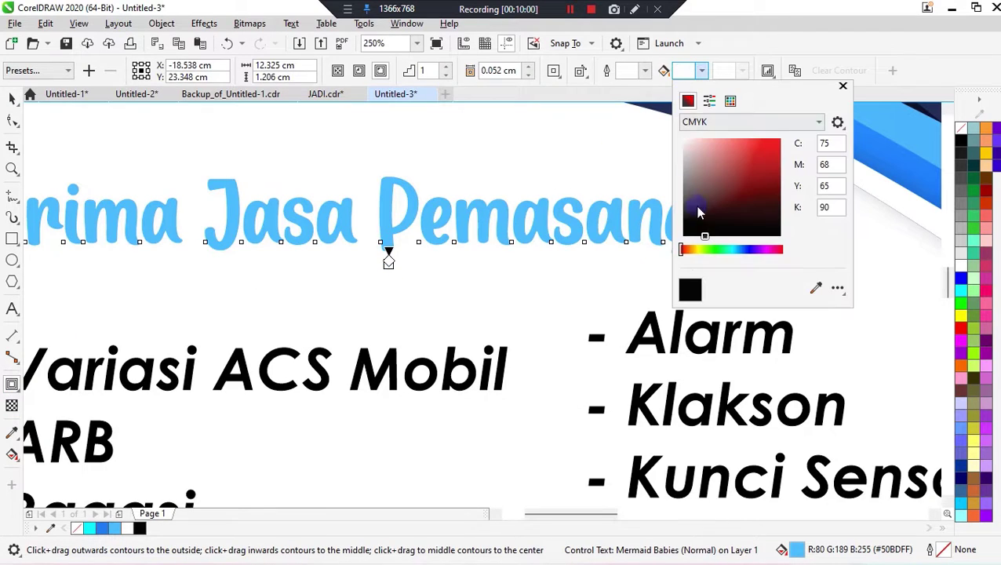
left_click(622, 71)
left_click(645, 75)
left_click(648, 236)
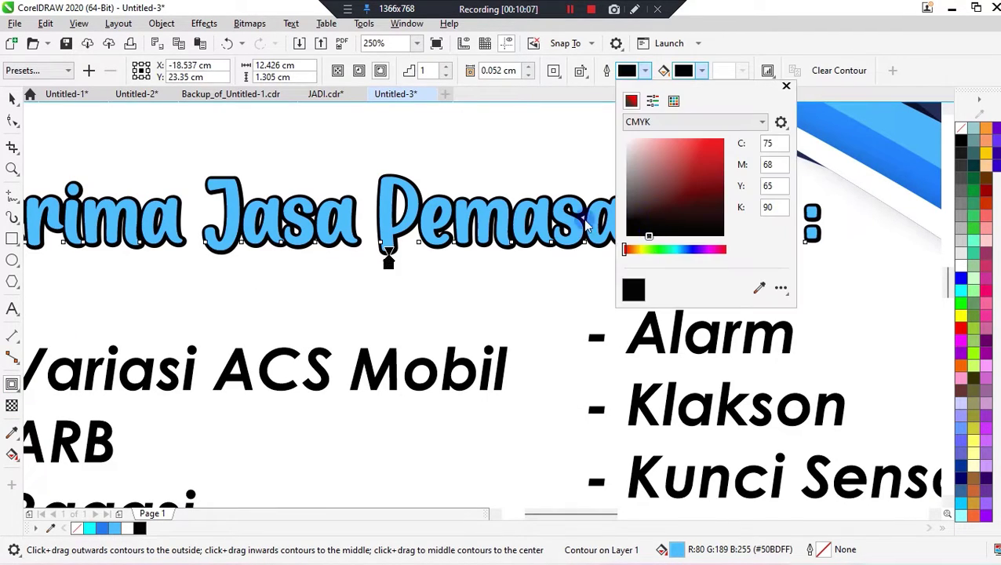
left_click(496, 282)
scroll(309, 219, "down", 1)
left_click(12, 98)
left_click(88, 239)
left_click(314, 219)
scroll(314, 220, "down", 3)
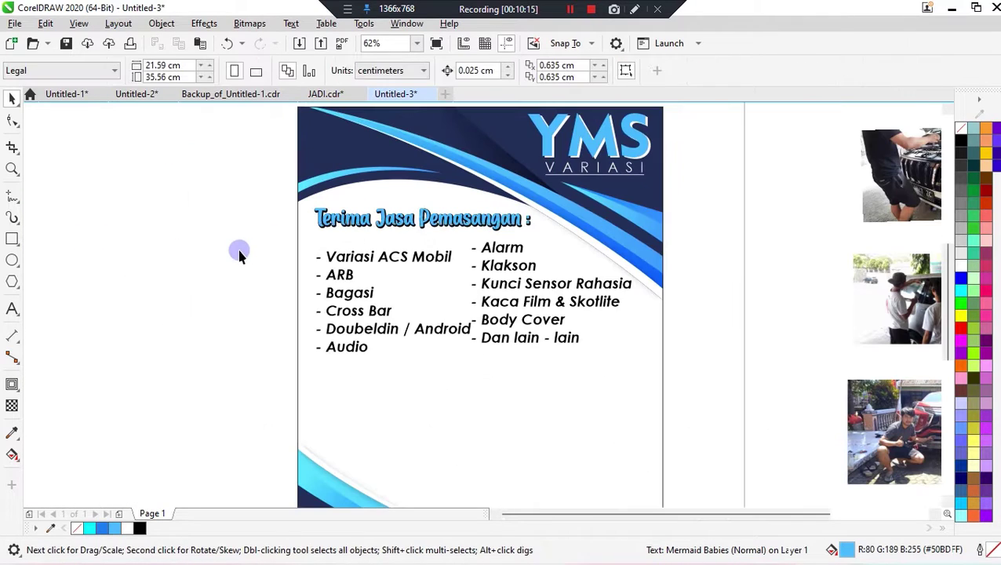
Step: Level the two product lists beneath the heading and scale them together to about 18 cm wide
left_click(351, 257)
mouse_move(384, 257)
left_mouse_down()
mouse_move(366, 250)
mouse_move(384, 253)
left_mouse_up()
left_click(506, 267)
left_click_drag(505, 267, 500, 268)
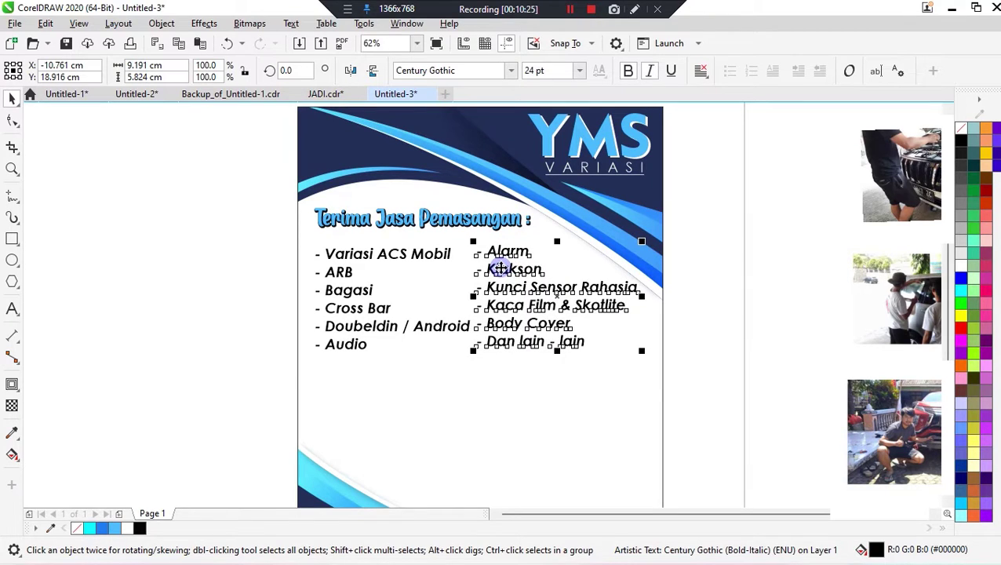
left_click(398, 324, "shift")
mouse_move(643, 354)
left_mouse_down()
mouse_move(633, 351)
mouse_move(636, 357)
left_mouse_up()
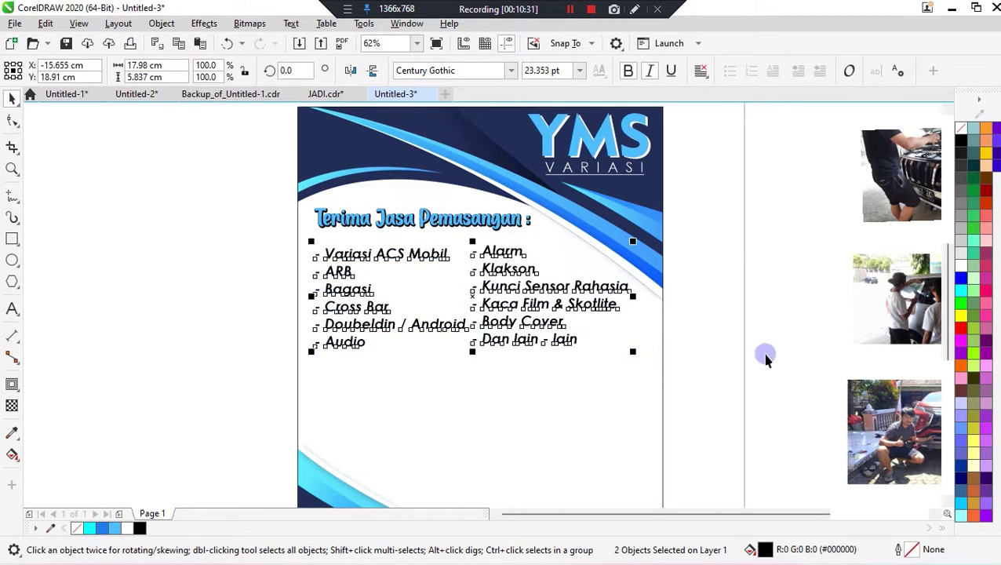
Step: Shift the second product list sideways to widen the gap between the two lists beneath the heading
left_click(765, 353)
left_click(558, 305)
left_click_drag(555, 305, 561, 304)
left_click(442, 254, "shift")
left_click(724, 259)
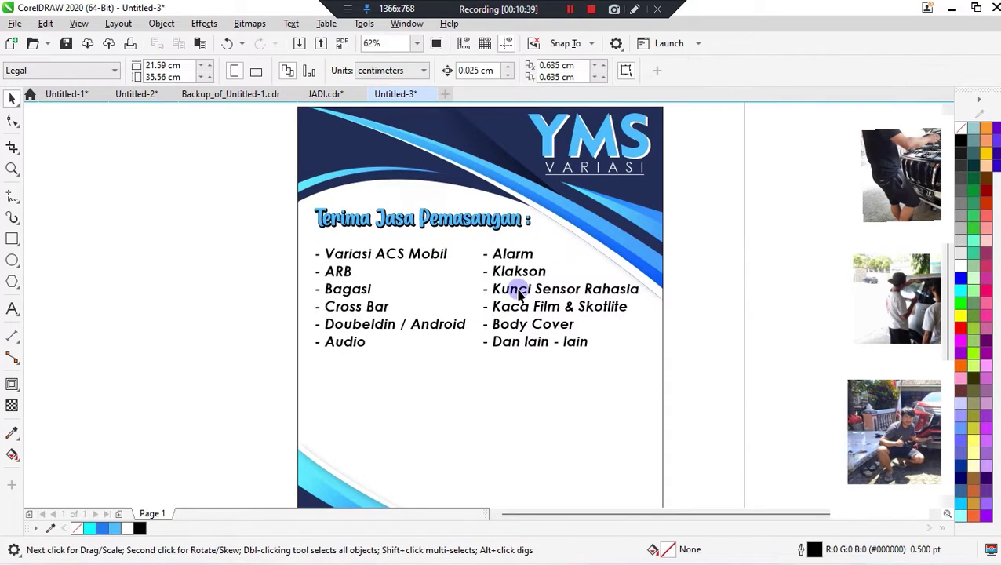
left_click(519, 291)
key("Right")
key("Right")
left_click(691, 292)
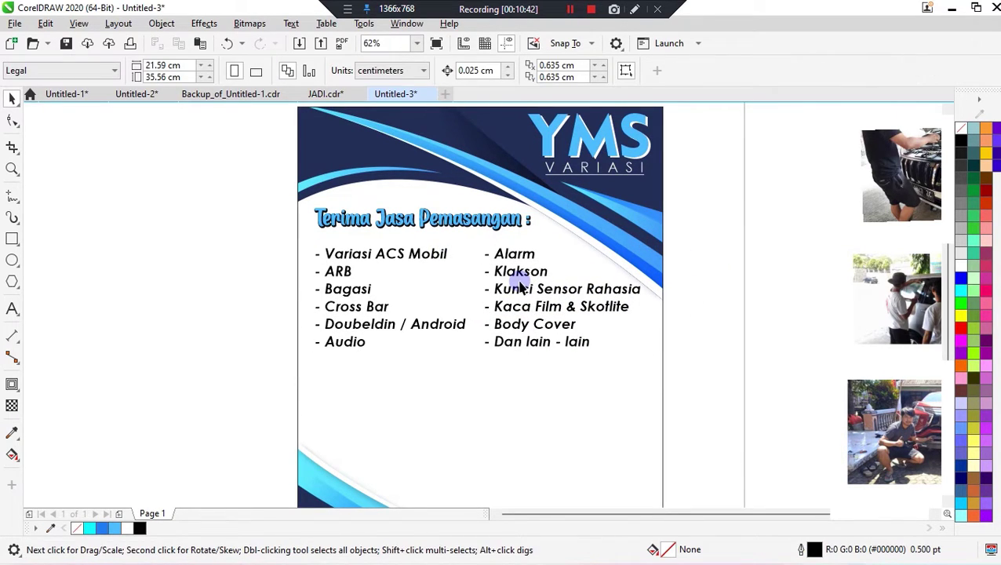
Step: Fill both product lists with white
left_click(363, 314)
left_click(534, 307, "shift")
left_click(961, 265)
scroll(525, 308, "up", 2)
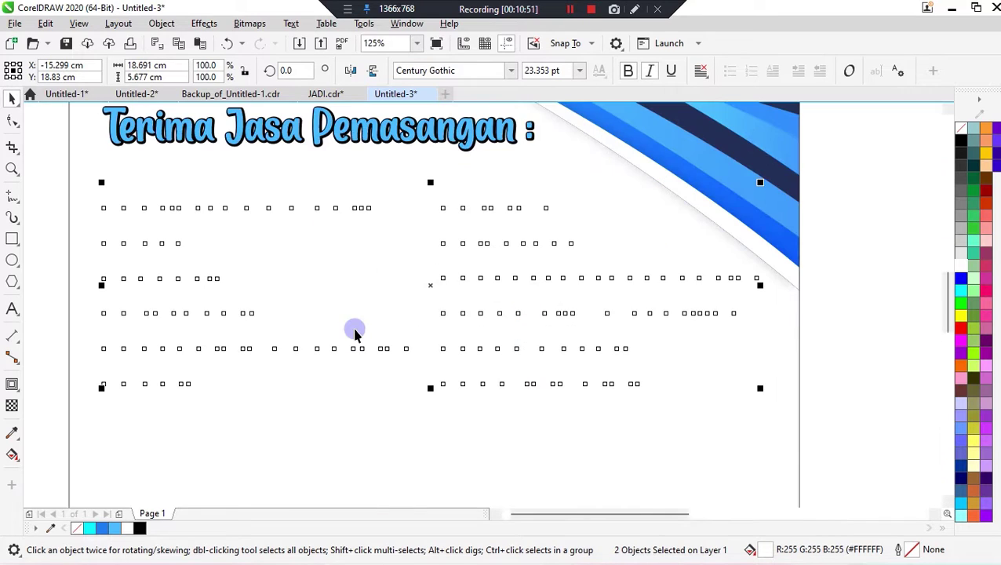
Step: Add a thin one-step outside contour in black to the second product list, from Alarm to Dan lain - lain
left_click(12, 384)
left_click(500, 314)
left_click(477, 386)
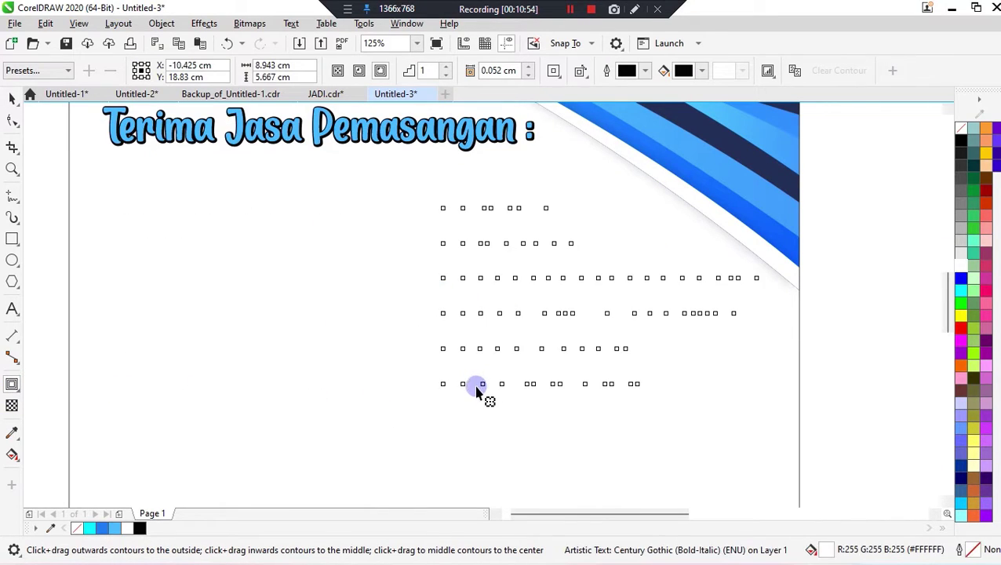
scroll(479, 386, "up", 2)
left_click_drag(480, 388, 487, 396)
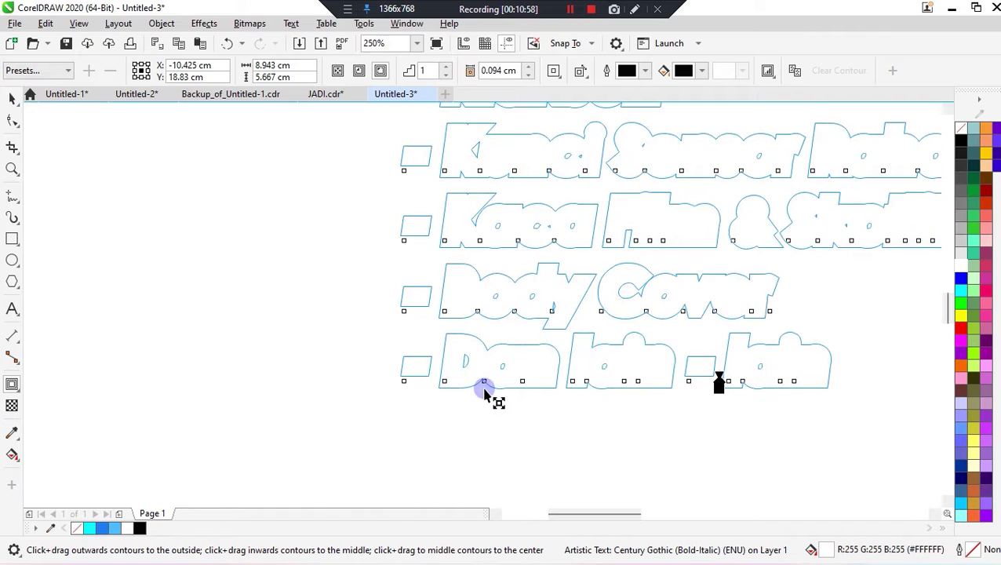
left_click(206, 369)
scroll(199, 331, "down", 4)
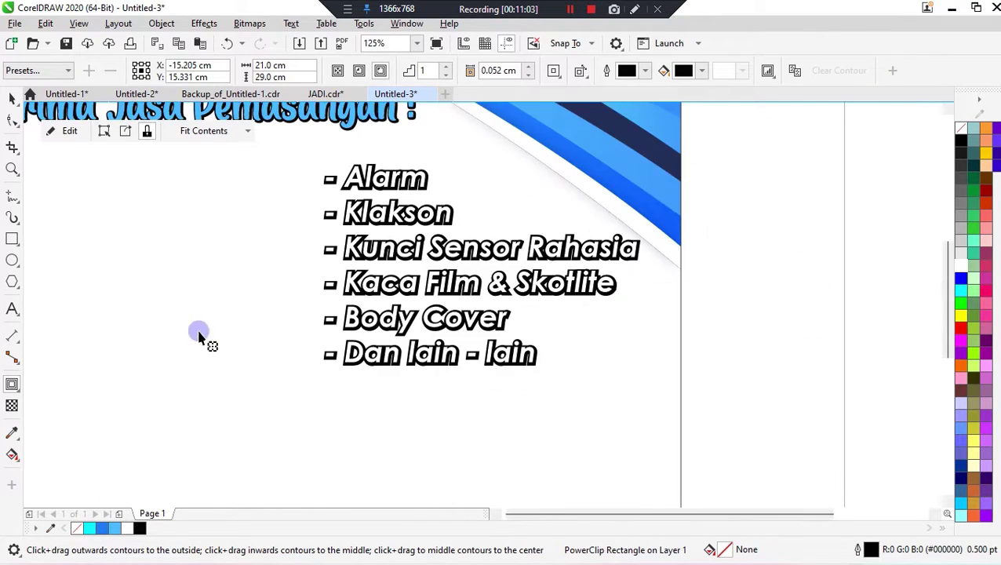
Step: Add a one-step 0.072 cm outside contour in black to the first product list, from Variasi ACS Mobil to Audio
left_click(201, 358)
scroll(201, 358, "up", 4)
mouse_move(391, 309)
left_mouse_down()
mouse_move(395, 318)
mouse_move(399, 302)
left_mouse_up()
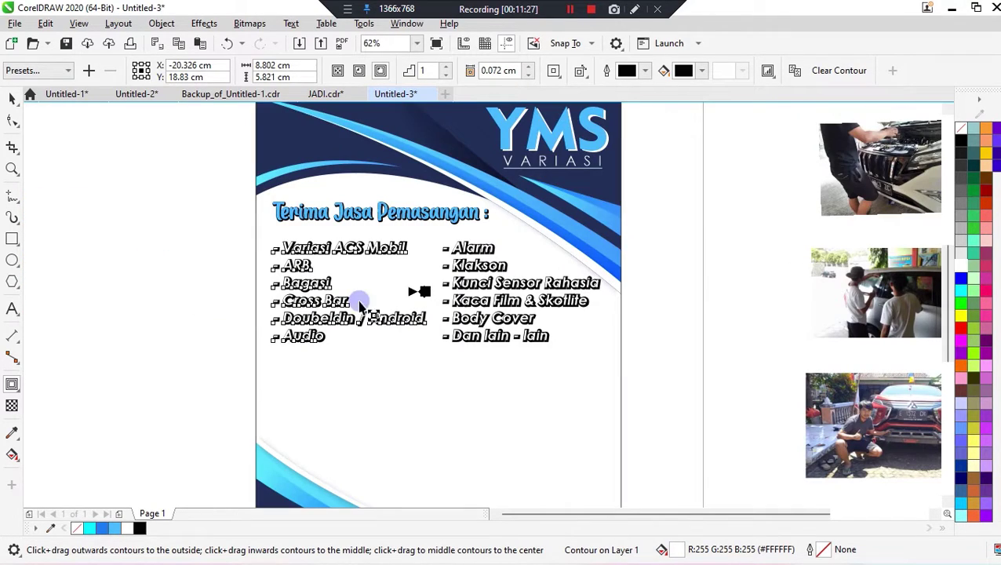
left_click(12, 99)
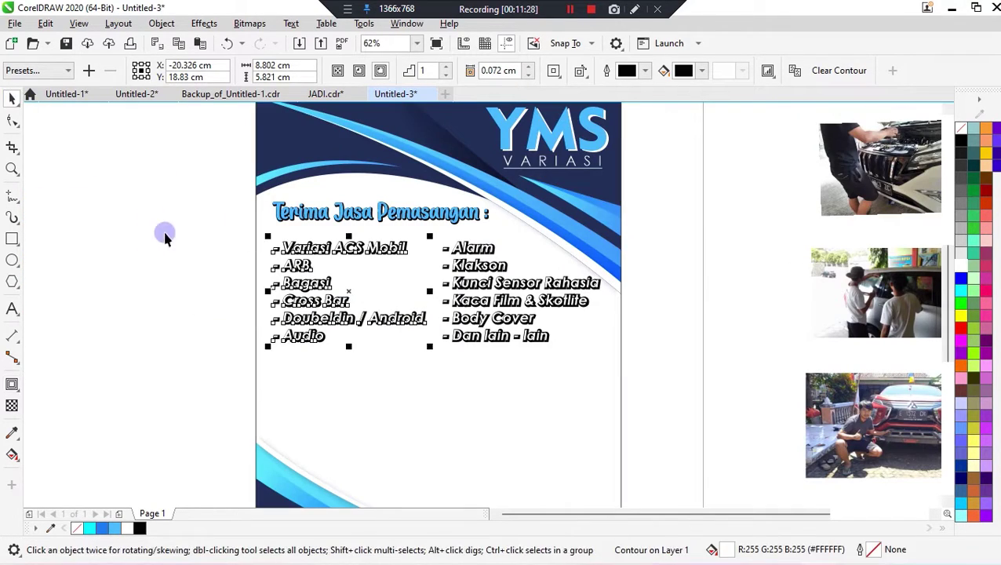
left_click(166, 234)
left_click(495, 299)
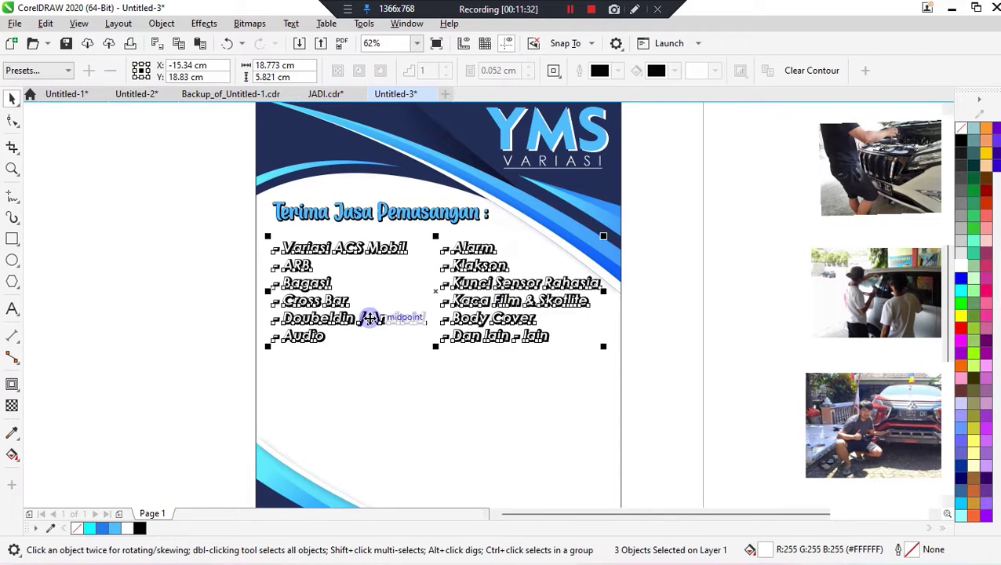
key("Escape")
scroll(277, 330, "down", 2)
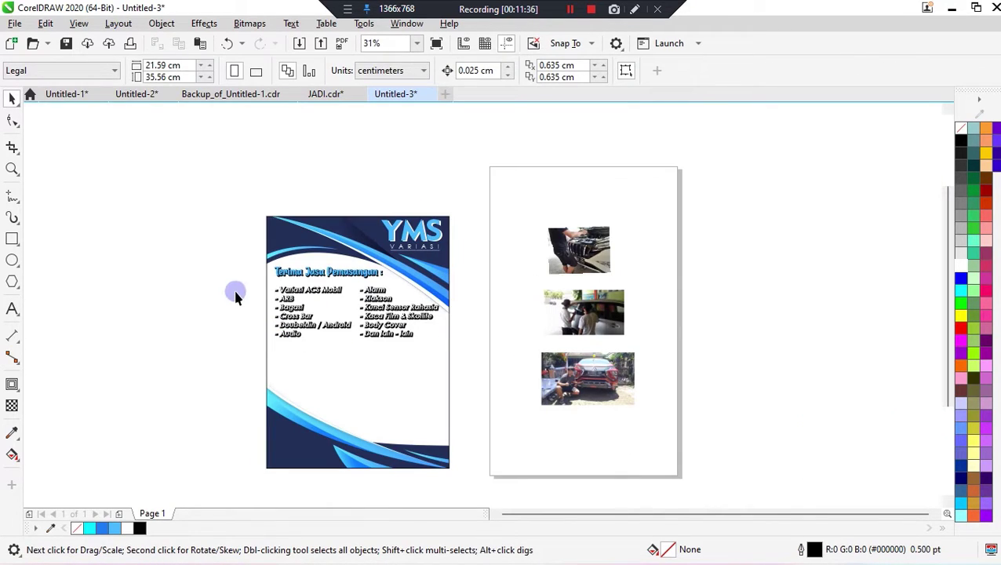
Step: Draw a rectangle about 6.2 × 3.5 cm between the flyer and the photos, and place a black-filled duplicate above it
scroll(477, 345, "up", 2)
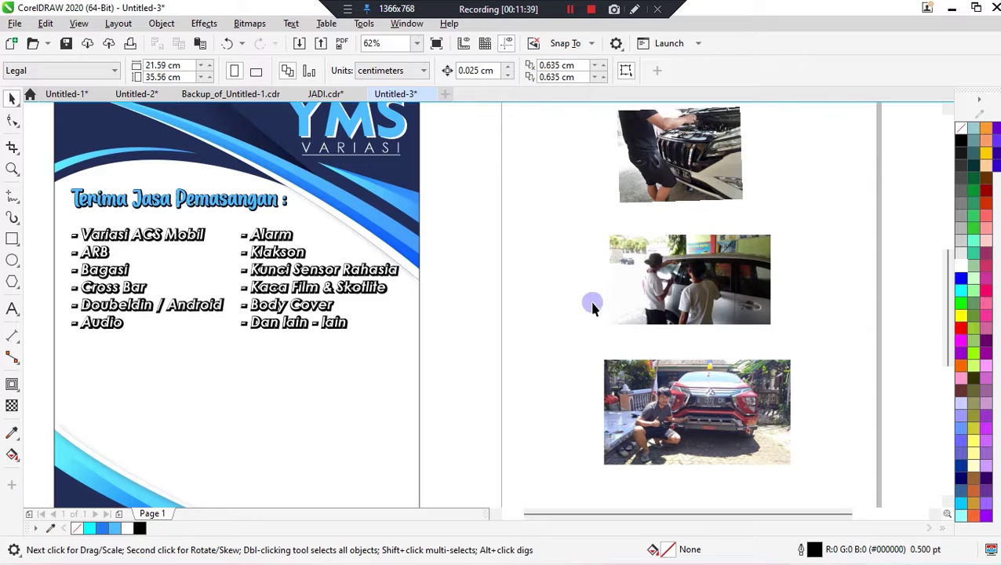
left_click(11, 239)
left_click_drag(438, 250, 506, 288)
key("space")
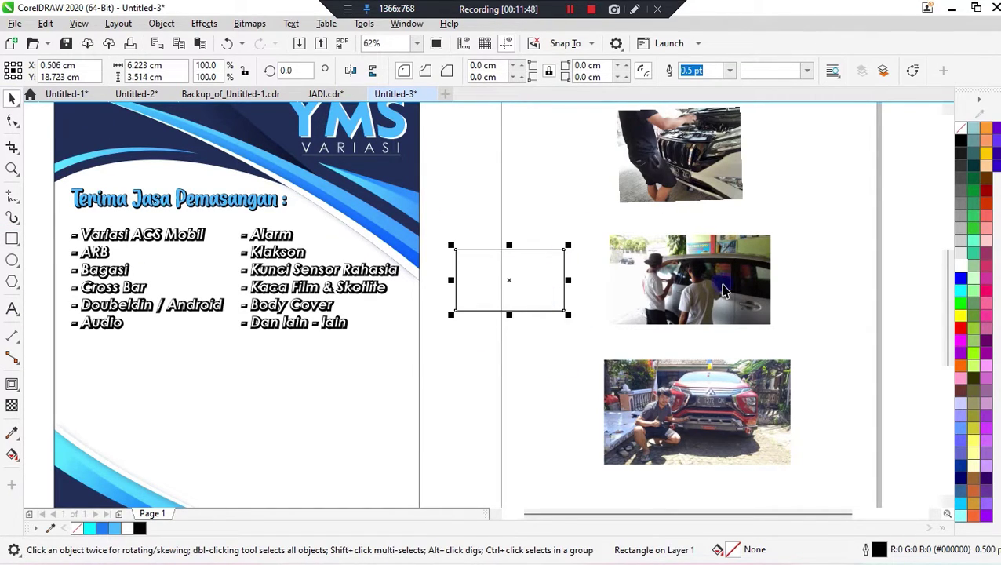
left_click(958, 145)
left_click_drag(548, 289, 546, 203)
Step: PowerClip the photo of two men working on the car window into the unfilled rectangle
left_click(670, 267)
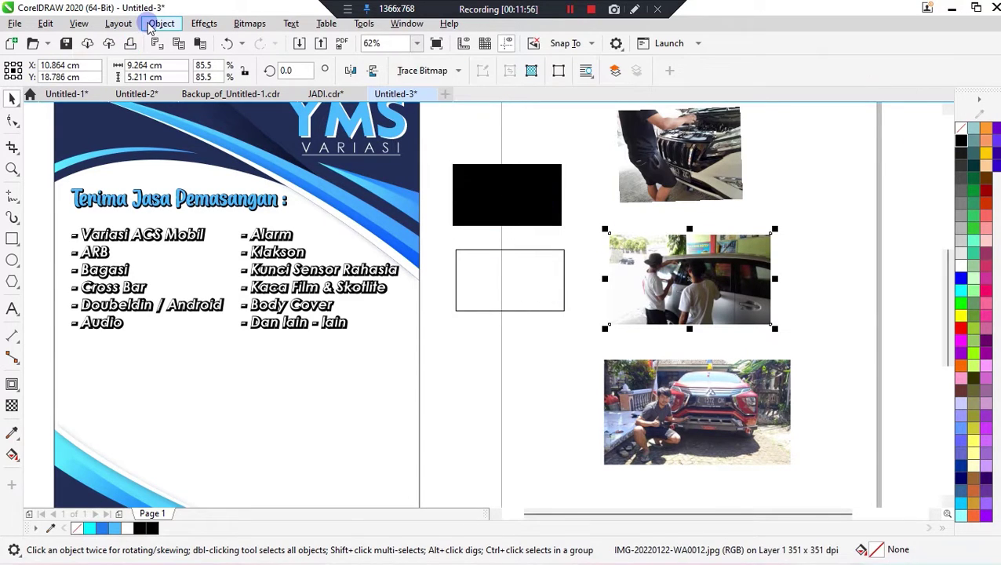
left_click(161, 23)
mouse_move(223, 76)
left_click(425, 76)
left_click(521, 284)
right_click(521, 284)
Step: Scale the clipped window photo to about 7.34 × 4.13 cm inside its frame and finish editing the contents
left_click(549, 132)
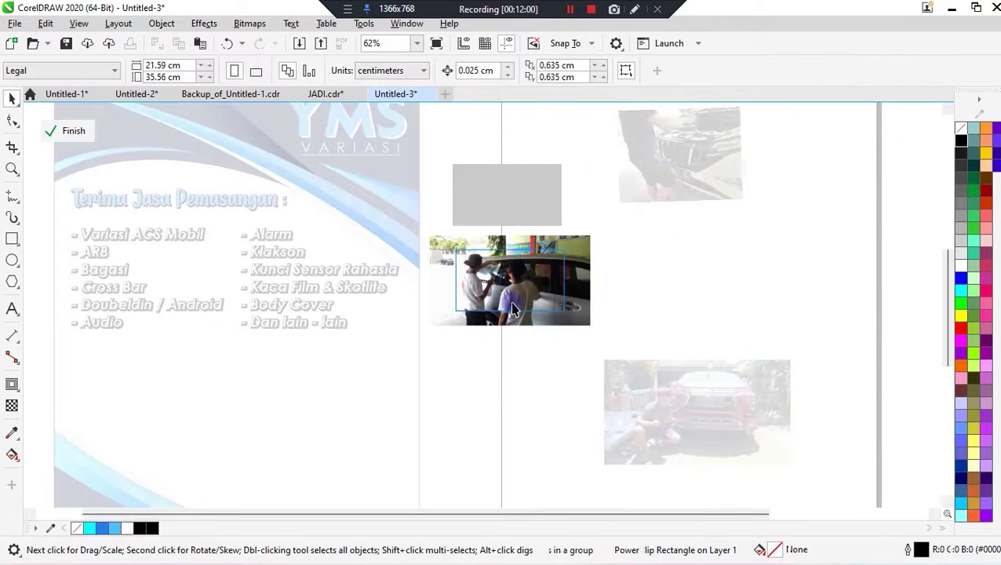
left_click(514, 307)
scroll(524, 277, "up", 1)
left_click_drag(335, 195, 401, 233)
left_click_drag(535, 369, 506, 352)
right_click(480, 298)
left_click(537, 155)
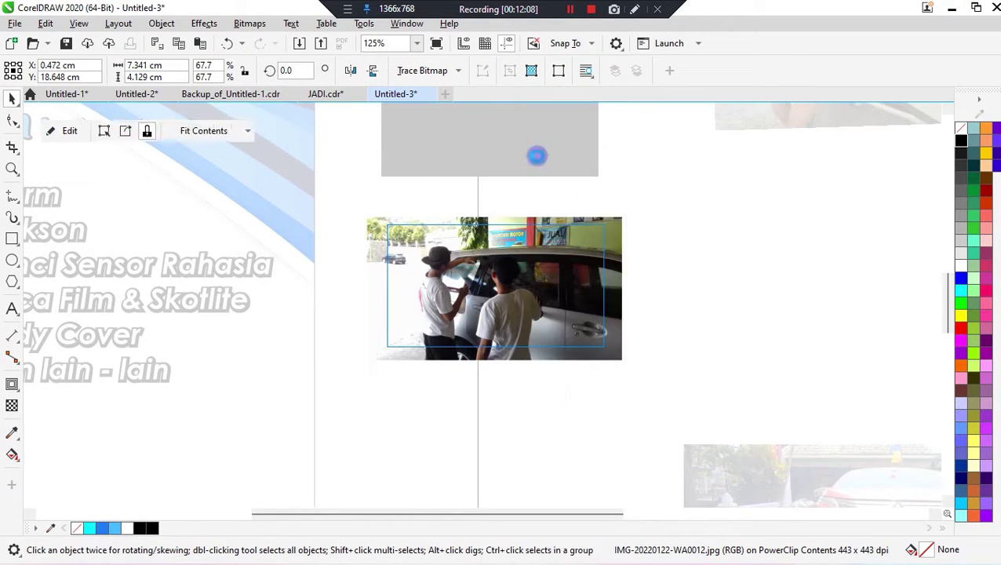
Step: Reopen the window photo's PowerClip contents, fine-tune the photo's fit within the frame, and finish editing
left_click(699, 284)
right_click(550, 330)
left_click(590, 127)
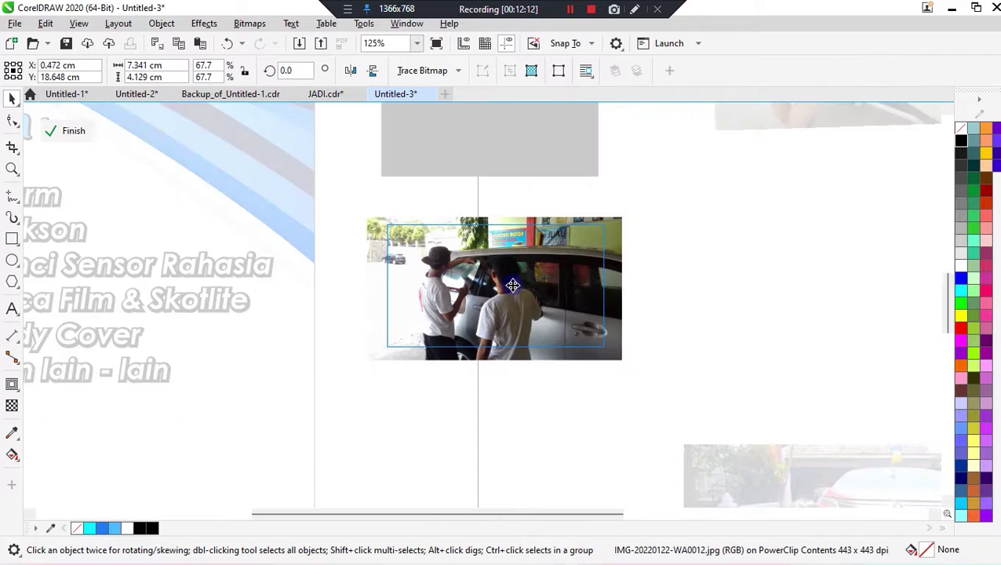
mouse_move(365, 210)
left_mouse_down()
mouse_move(375, 216)
mouse_move(366, 213)
left_mouse_up()
right_click(462, 135)
left_click(499, 143)
scroll(612, 330, "down", 3)
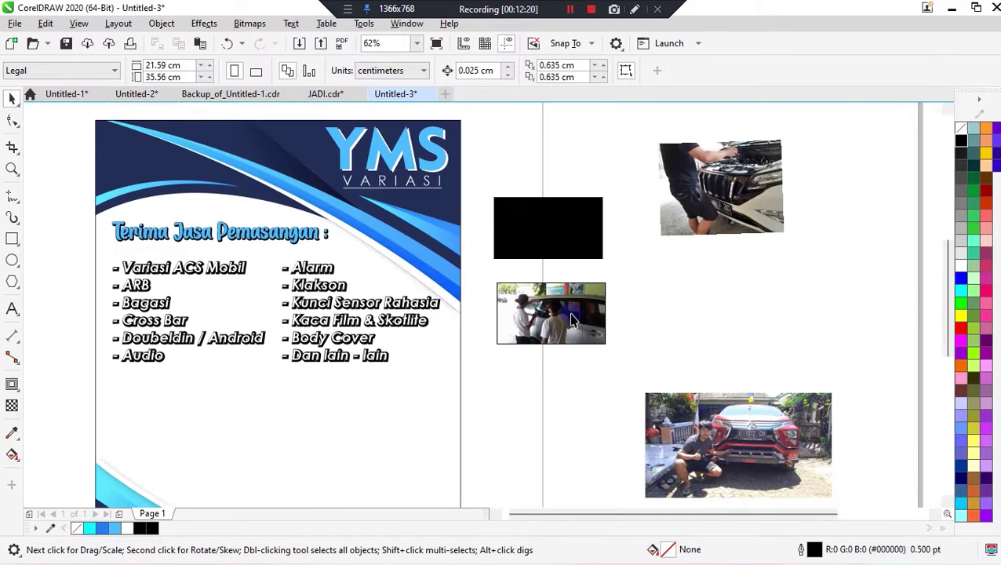
Step: Apply a Gaussian Blur with a 20-pixel radius to the black rectangle
left_click(562, 232)
left_click(204, 24)
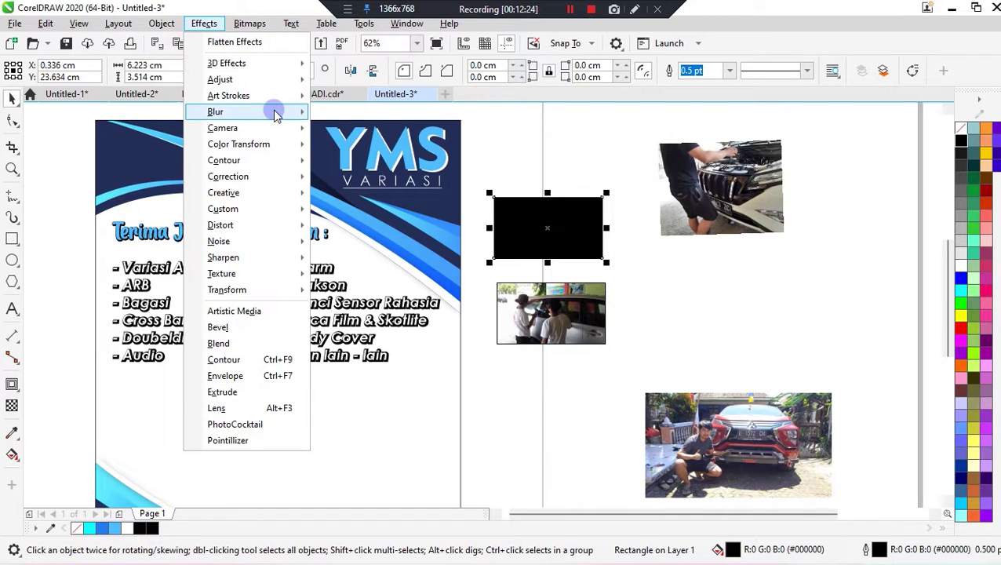
mouse_move(272, 110)
left_click(363, 146)
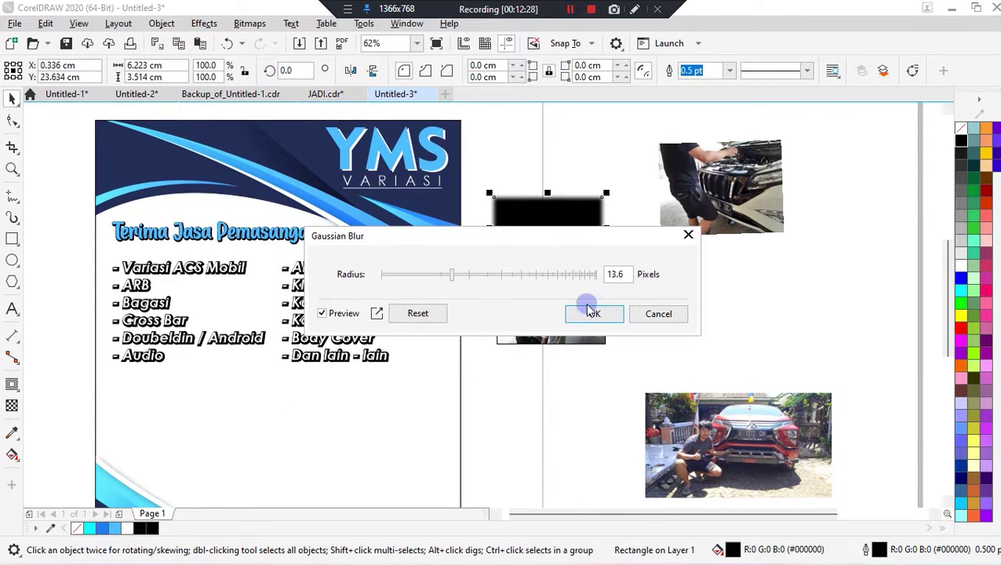
left_click_drag(459, 277, 462, 277)
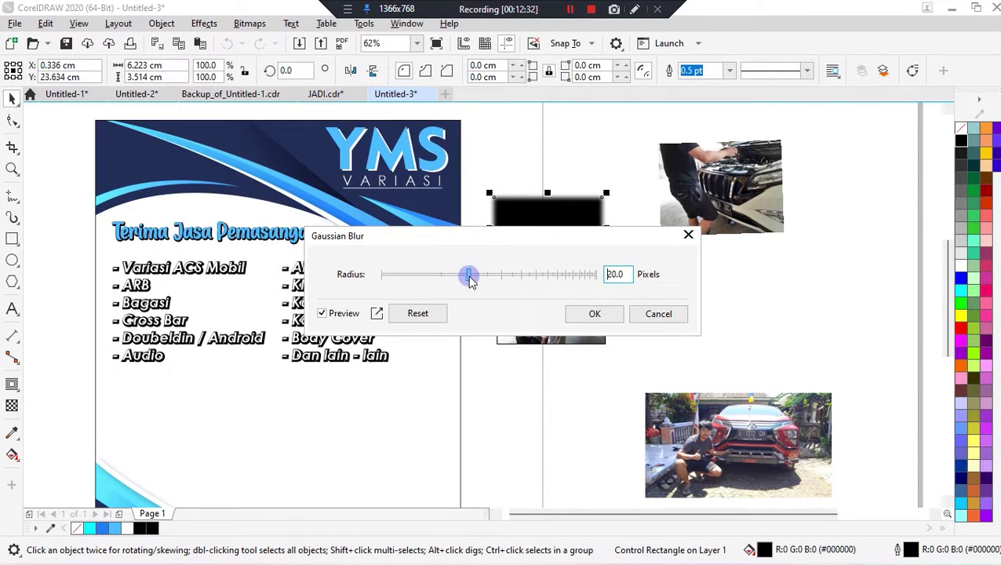
left_click(616, 316)
left_click(618, 343)
Step: Centre the blurred black rectangle and the framed window photo on each other
left_click(561, 258)
left_click(562, 306, "shift")
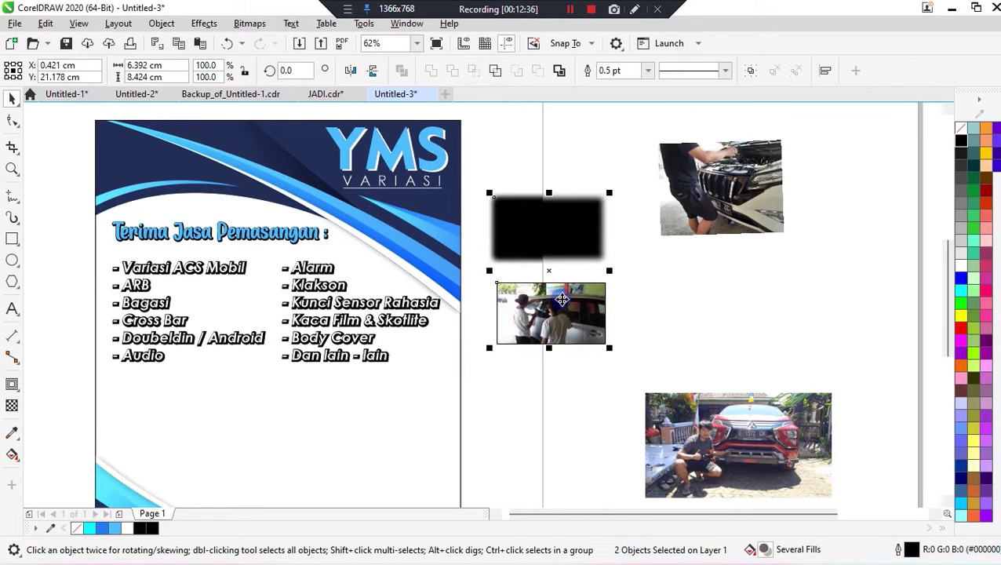
key("c")
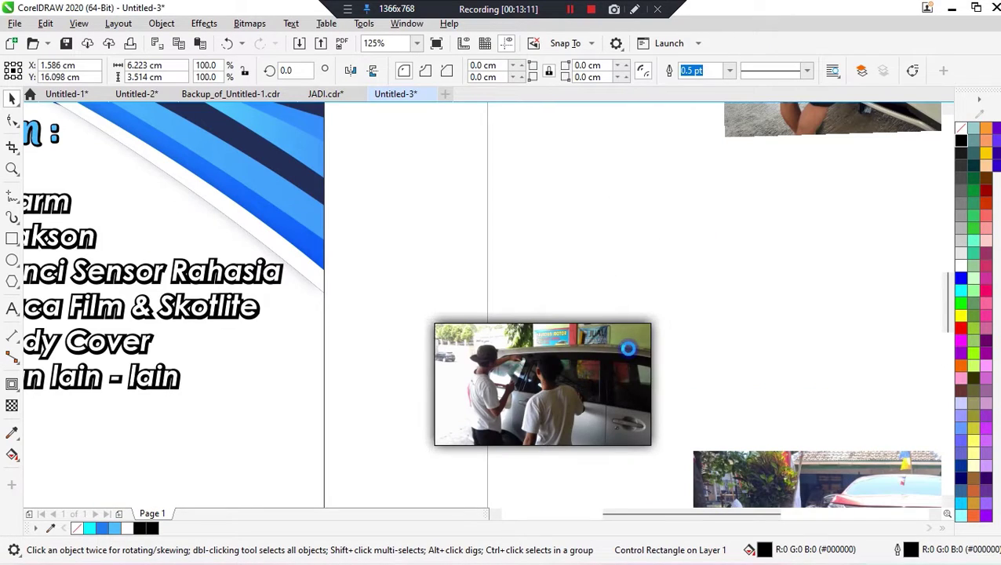
Step: Offset the blurred rectangle to the right and downward as the window photo's shadow, and remove the photo frame's outline
key("Right")
key("Right")
key("Right")
key("Right")
key("Right")
key("Right")
key("Right")
key("Right")
key("Right")
key("Right")
key("Right")
key("Down")
key("Down")
key("Down")
key("Down")
key("Down")
key("Down")
key("Down")
key("Down")
key("Down")
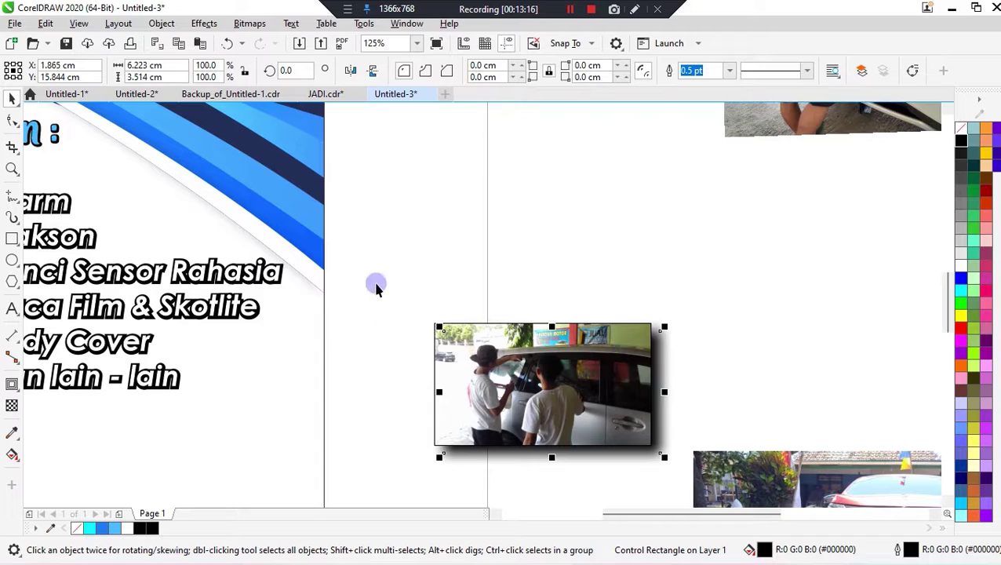
left_click(468, 346)
key("Escape")
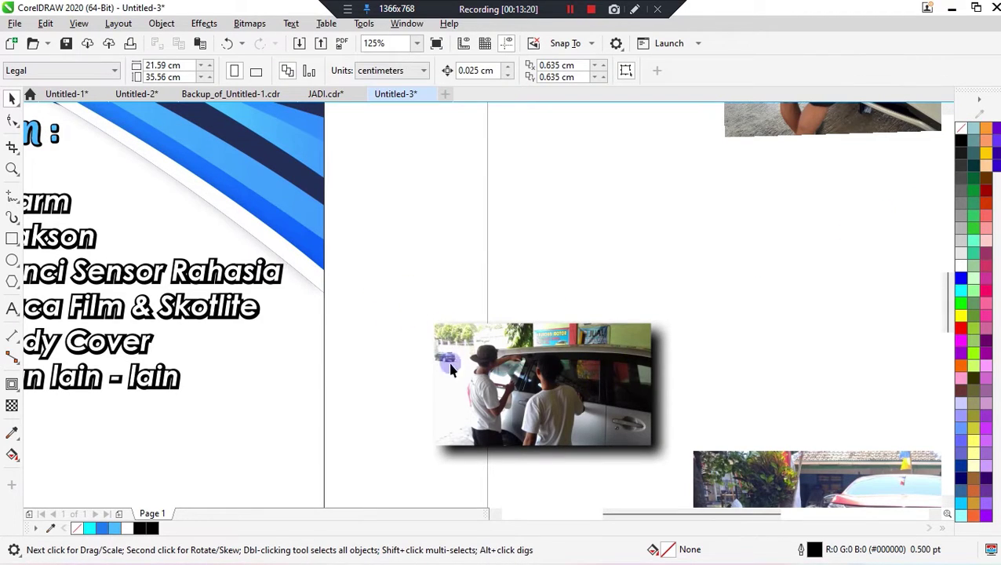
scroll(399, 357, "down", 1)
left_click(495, 377)
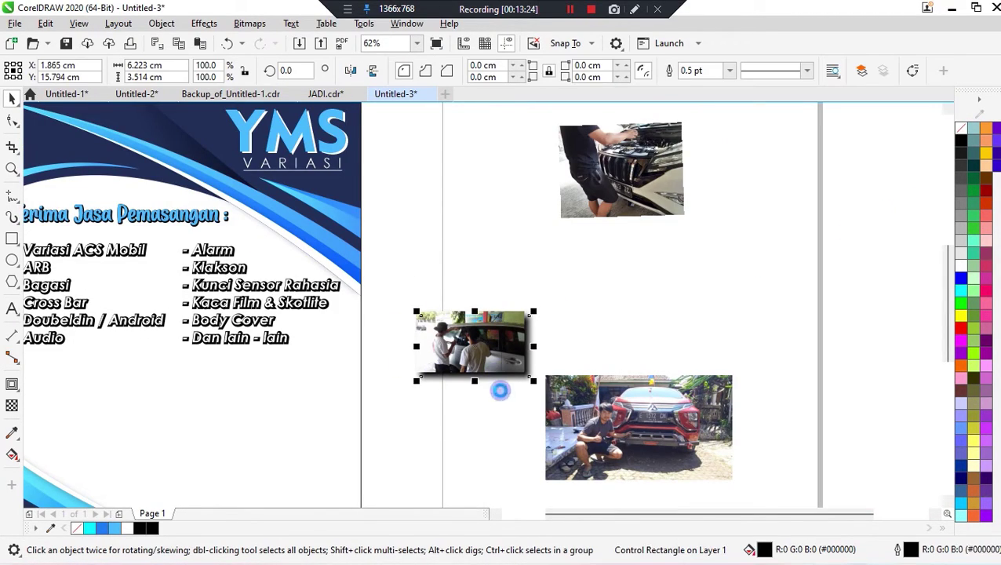
left_click(503, 398)
Step: Duplicate the framed window photo beside the original and swap the copy's contents for the red car photo
left_click(444, 355)
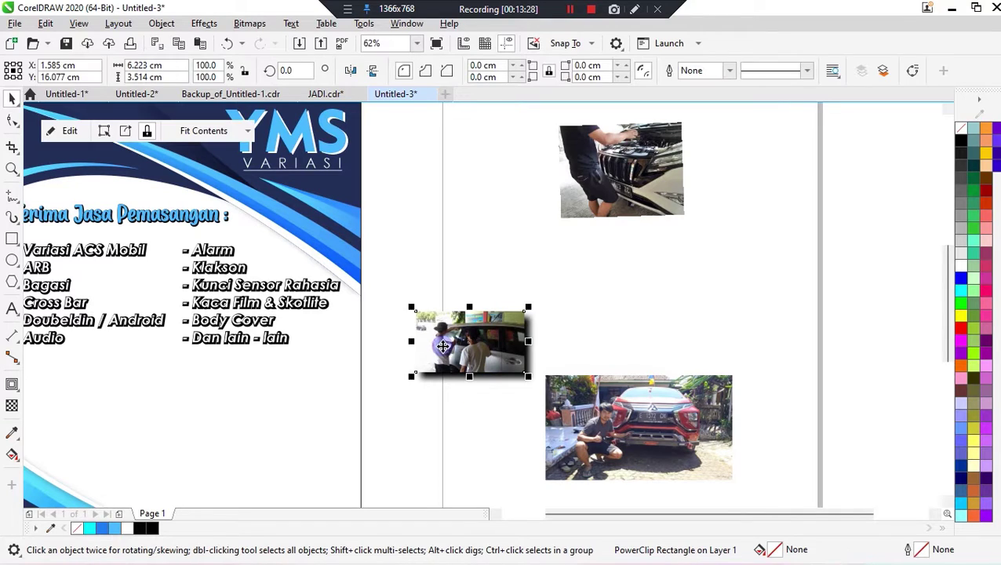
left_click_drag(444, 355, 593, 378)
right_click(609, 343)
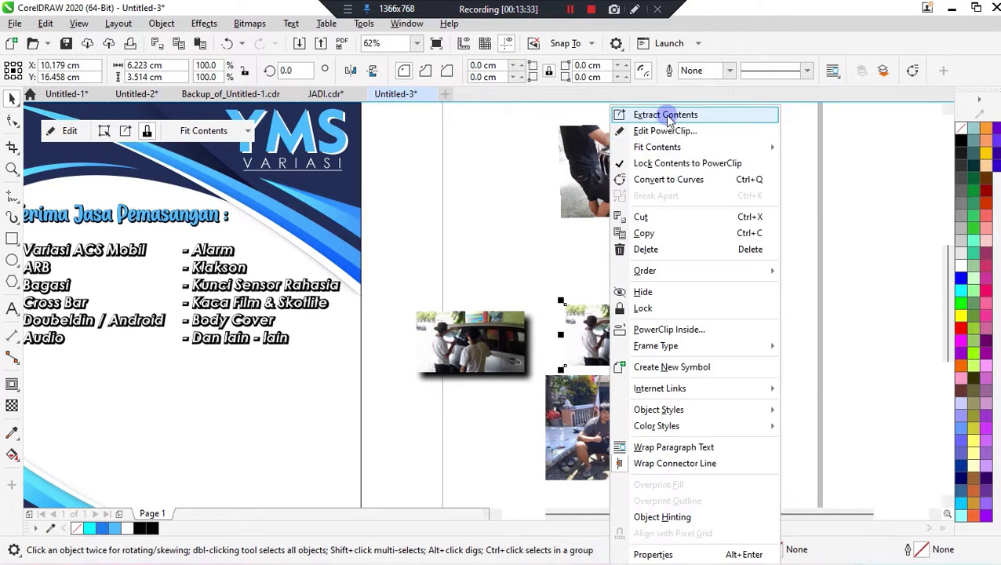
left_click(624, 112)
left_click_drag(783, 319, 614, 364)
Step: Scale the red car photo to about 8.44 × 4.75 cm, position it within its frame, and finish editing the contents
right_click(616, 360)
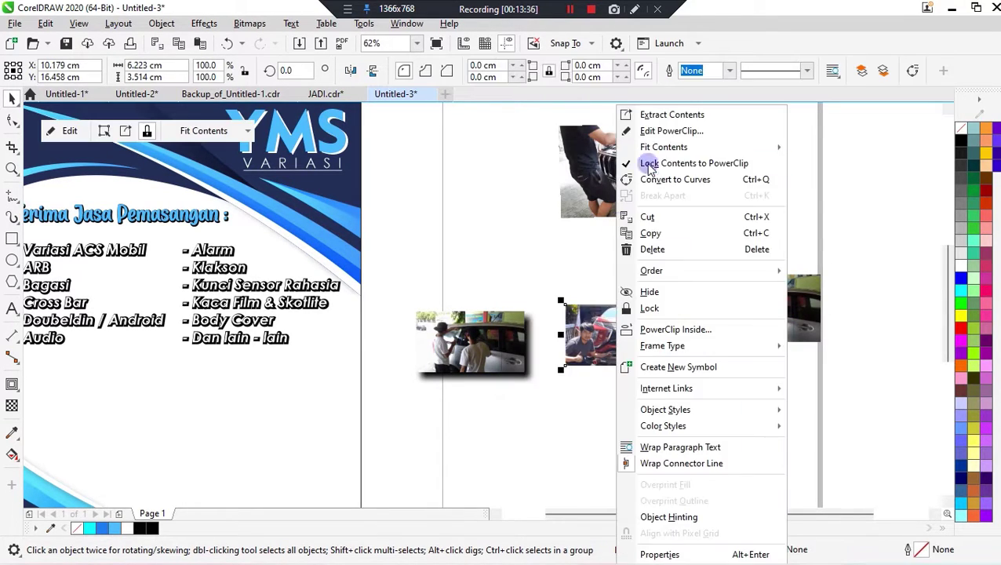
left_click(664, 133)
left_click(617, 390)
left_click_drag(527, 294, 567, 317)
left_click_drag(595, 400, 562, 343)
scroll(637, 329, "up", 3)
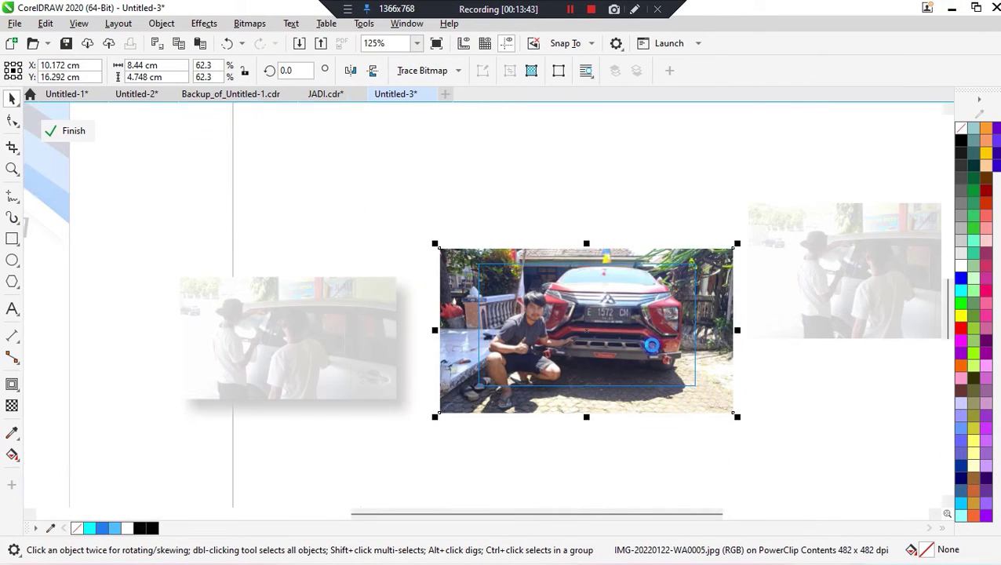
right_click(711, 361)
left_click(602, 143)
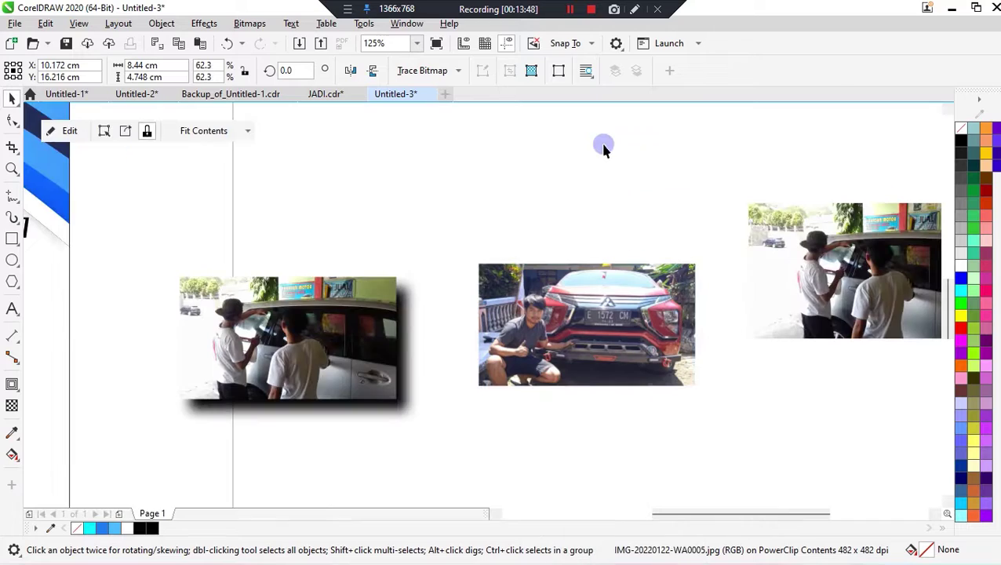
left_click(602, 143)
Step: Duplicate the blurred shadow onto the red car photo, and replace the covered photo with a copy placed above it
left_click(409, 403)
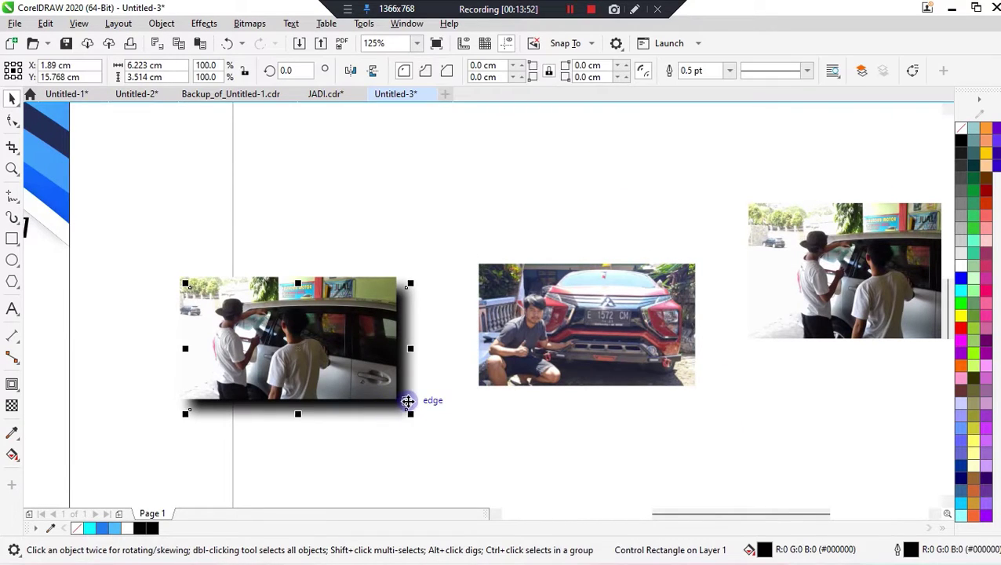
left_click_drag(409, 403, 667, 427)
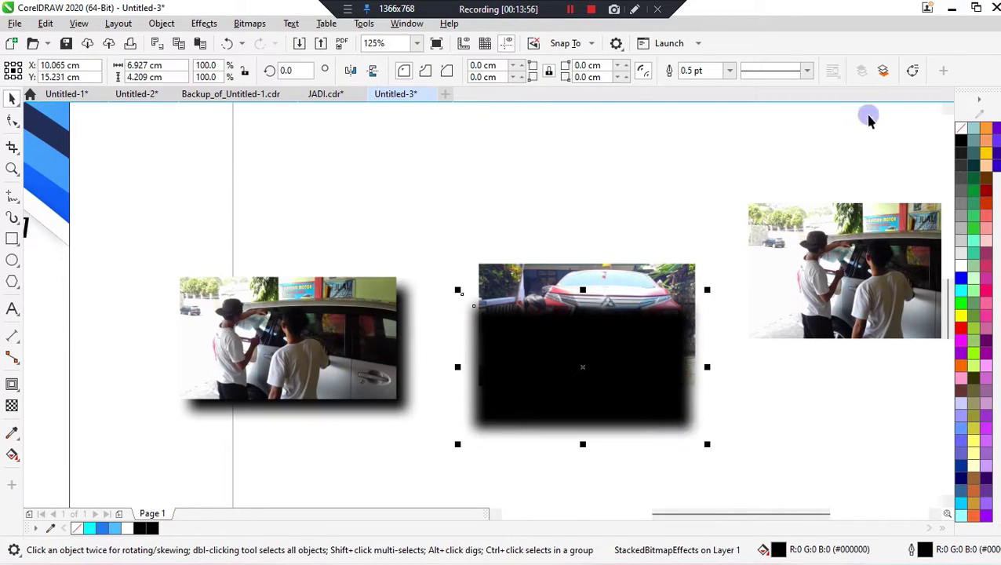
left_click_drag(662, 280, 633, 139)
right_click(633, 139)
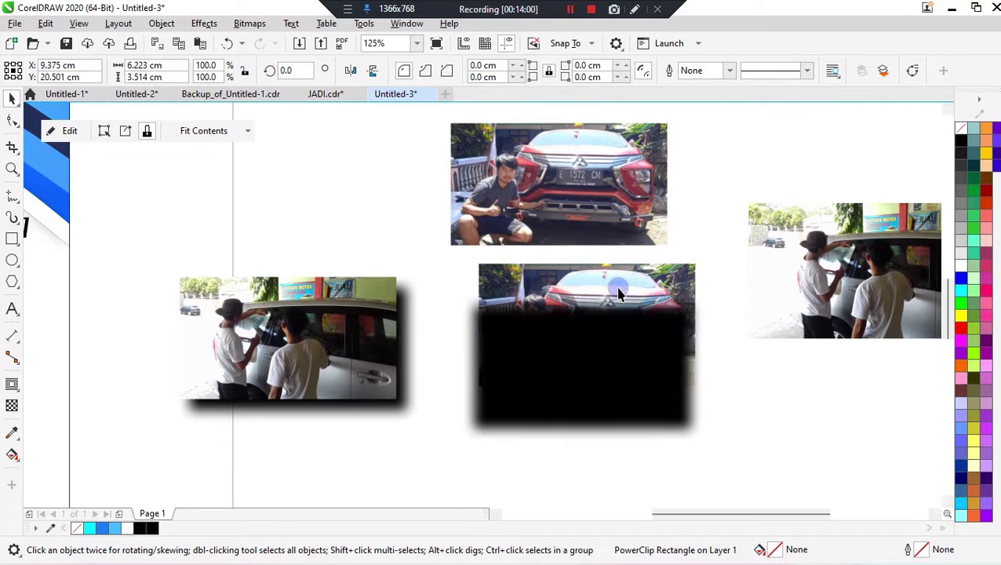
key("Delete")
Step: Centre the duplicated shadow and the red car photo on each other horizontally and vertically
left_click(584, 338)
left_click(561, 232, "shift")
key("c")
key("e")
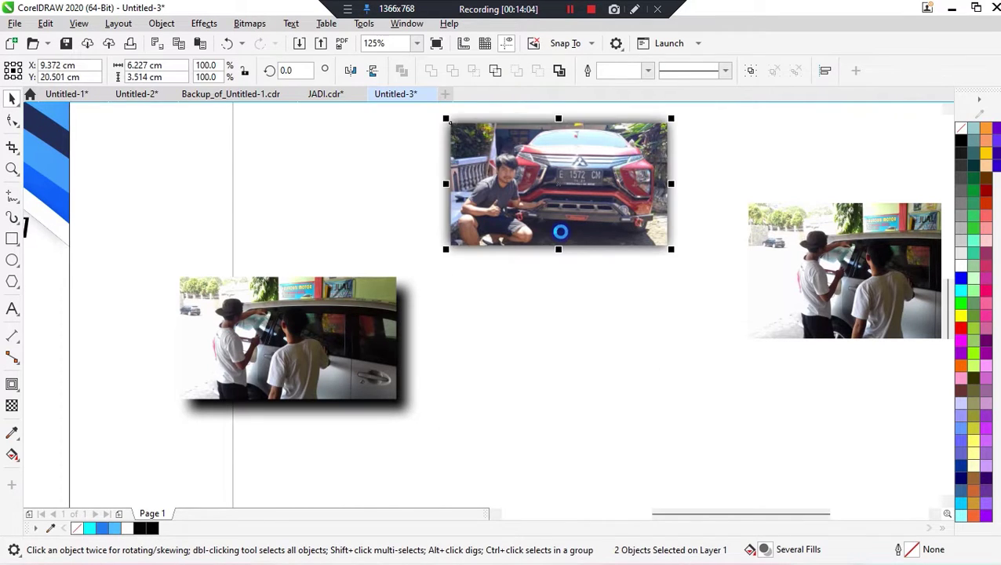
left_click(599, 325)
left_click(599, 324)
left_click(556, 230)
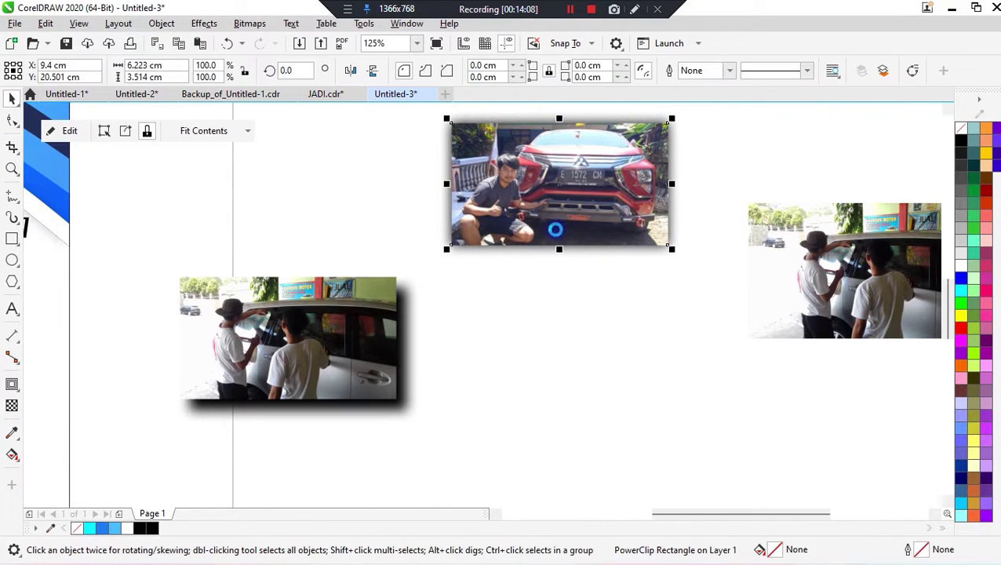
Step: Nudge the red car photo slightly up and to the left so that it is offset from its shadow
key("Left")
key("Left")
key("Up")
key("Up")
key("Up")
key("Up")
key("Left")
key("Left")
key("Up")
left_click(578, 251)
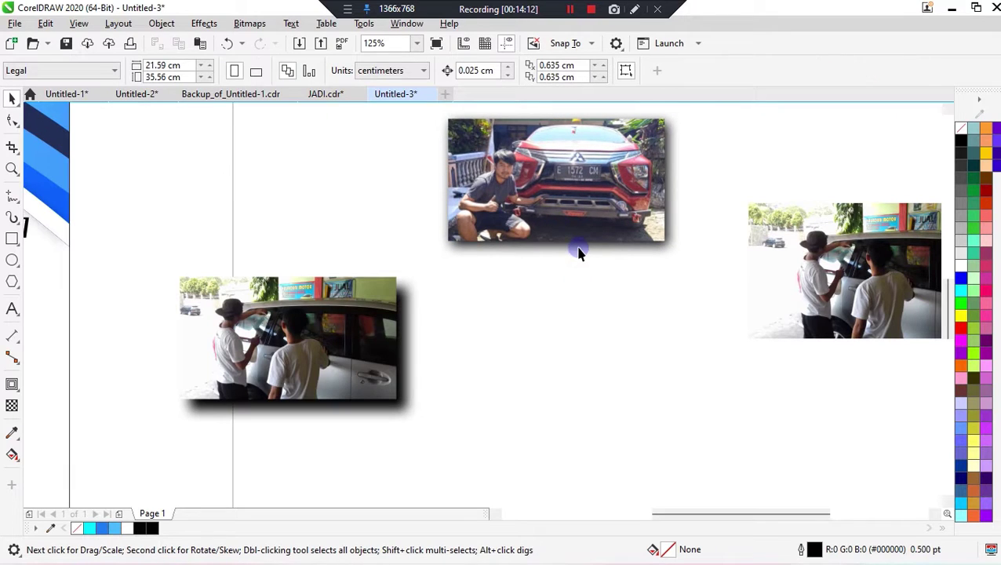
Step: Nudge the shadow behind the red car photo downwards to give the photo a deeper lower shadow
left_click(578, 246)
key("Down")
key("Down")
key("Down")
key("Down")
key("Down")
key("Down")
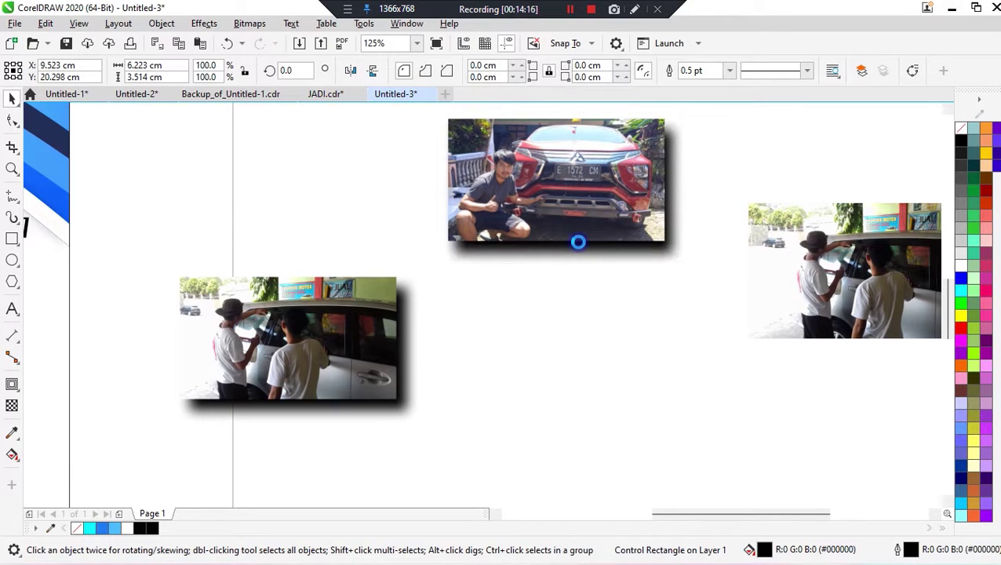
left_click(614, 306)
Step: Group each framed photo with its shadow and move both groups onto the flyer's lower right area
scroll(548, 251, "down", 2)
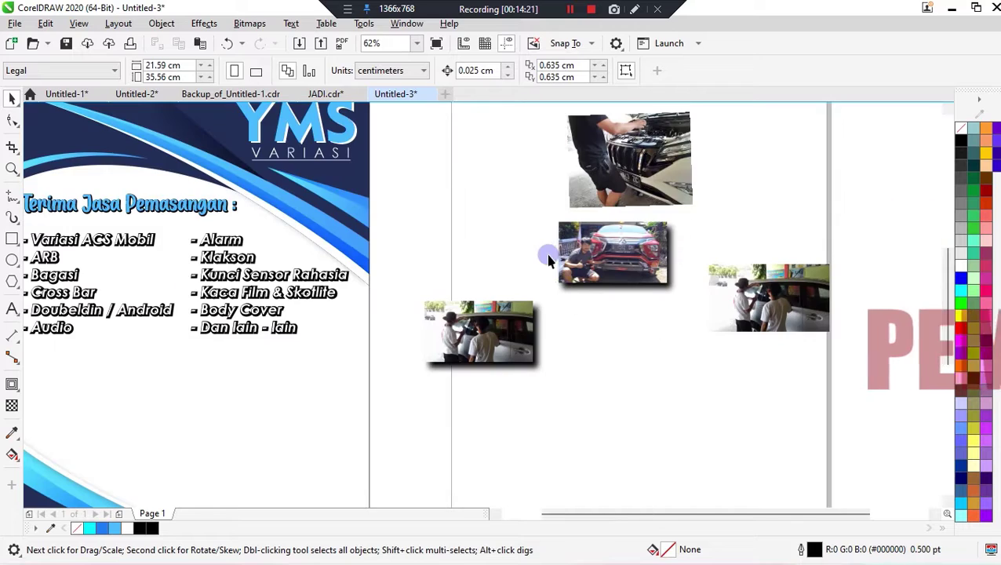
left_click_drag(537, 216, 693, 294)
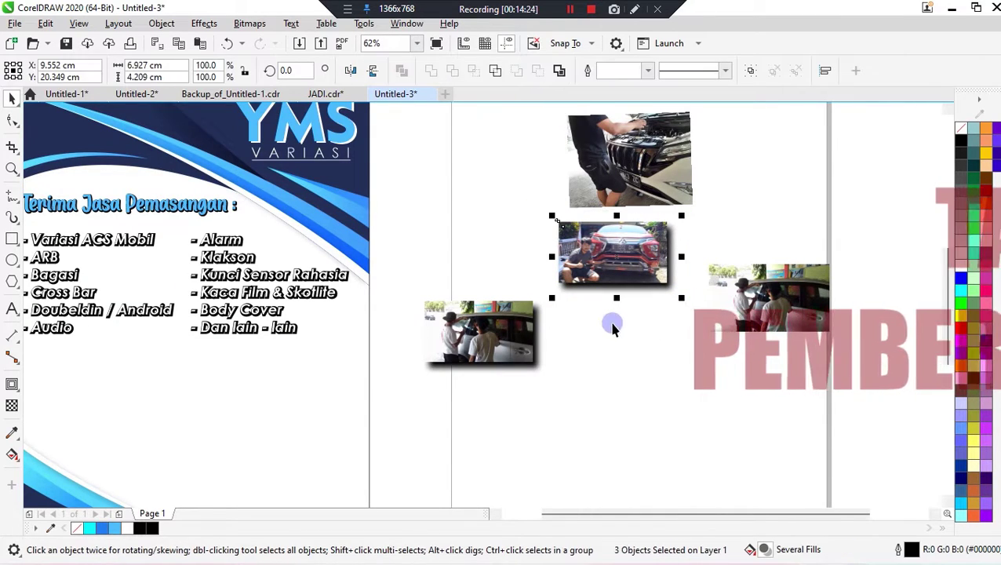
left_click_drag(618, 259, 282, 467)
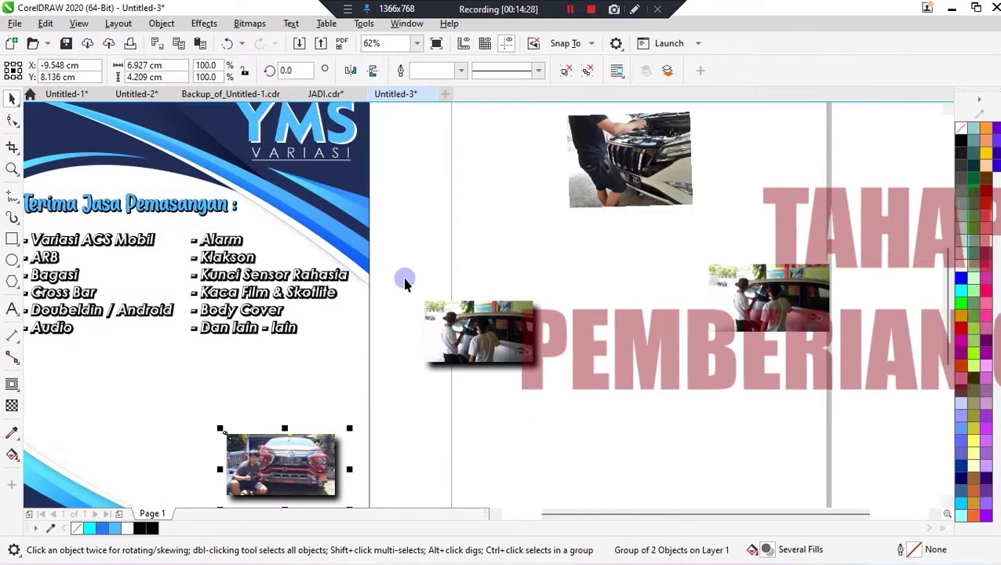
left_click_drag(404, 279, 620, 416)
key("ctrl+g")
scroll(623, 364, "down", 1)
left_click_drag(563, 346, 493, 398)
Step: Rotate the red car photo group counter-clockwise in the flyer's lower right area
scroll(526, 415, "down", 1)
scroll(482, 417, "up", 2)
left_click(514, 416)
scroll(514, 419, "down", 1)
scroll(513, 434, "up", 3)
scroll(514, 433, "down", 1)
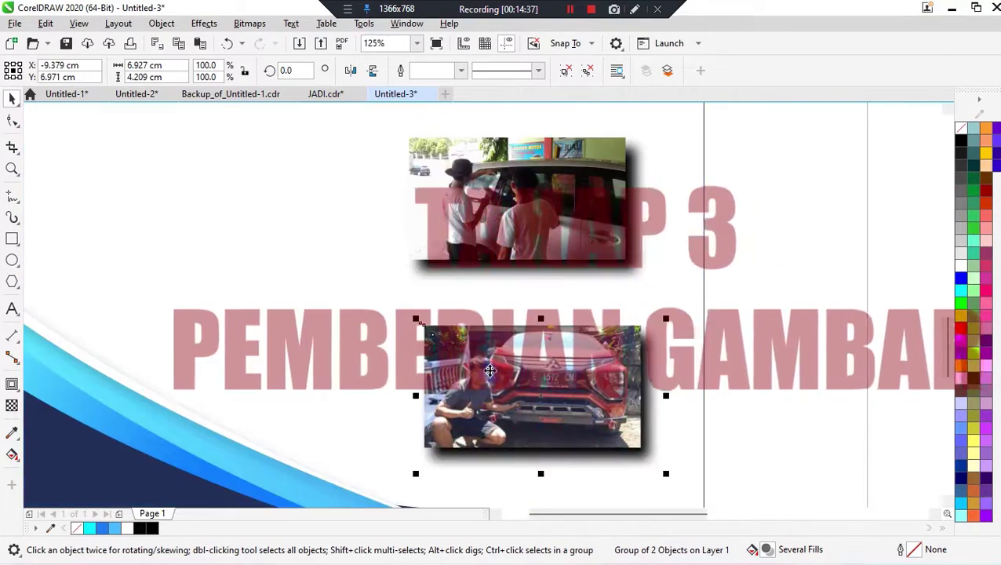
scroll(454, 348, "down", 1)
left_click(496, 375)
left_click_drag(434, 415, 451, 442)
Step: Move the window photo group down against the red car photo and rotate it slightly clockwise
left_click(488, 272)
left_click_drag(488, 272, 465, 304)
left_click(465, 304)
left_click_drag(532, 270, 538, 284)
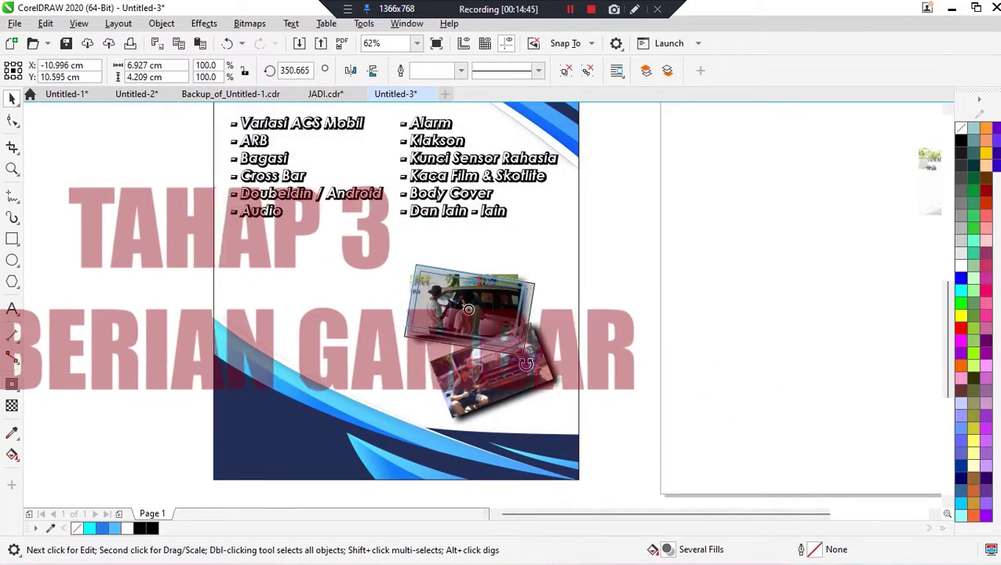
Step: Shift the tilted window photo group to the right above the red car photo and bring it to the front
left_click(562, 288)
left_click_drag(493, 314, 518, 306)
left_click(615, 319)
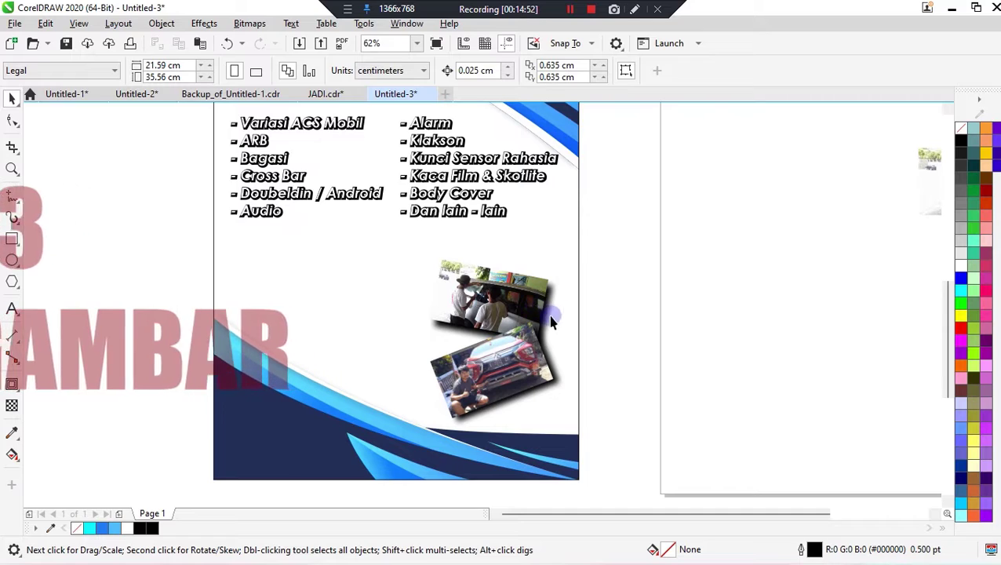
left_click(526, 302)
left_click(647, 71)
left_click(555, 286)
Step: Add the three-line artistic text "TAK USAH KELUAR..!! / BIAR KAMI / KE TEMPAT ANDA" below the product lists
scroll(697, 300, "down", 1)
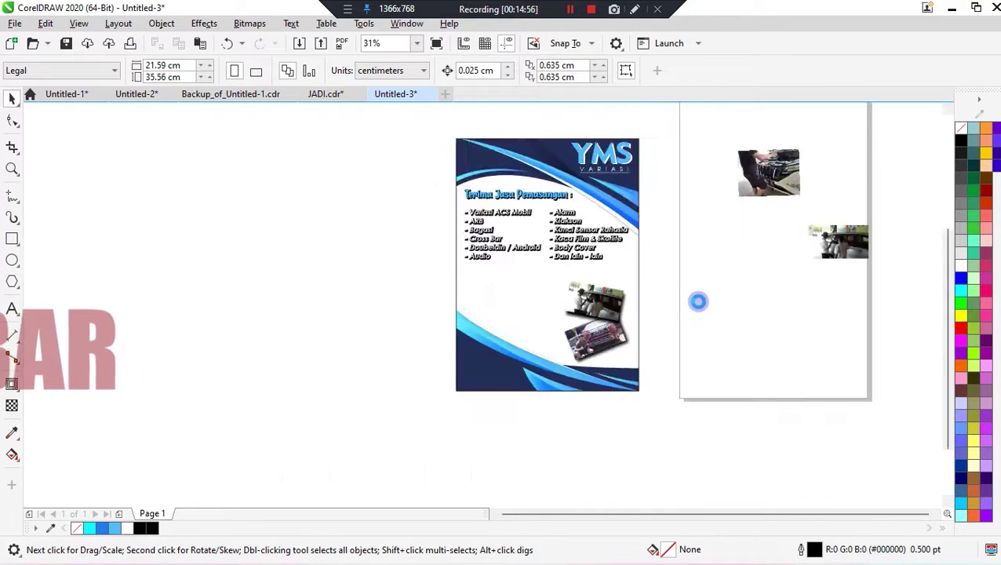
scroll(644, 299, "up", 1)
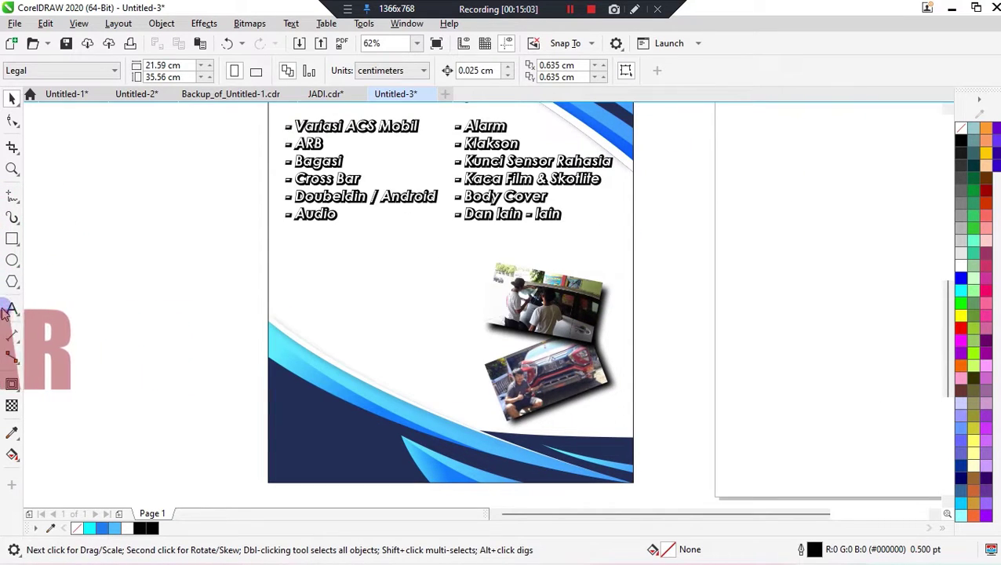
left_click(11, 309)
left_click(306, 255)
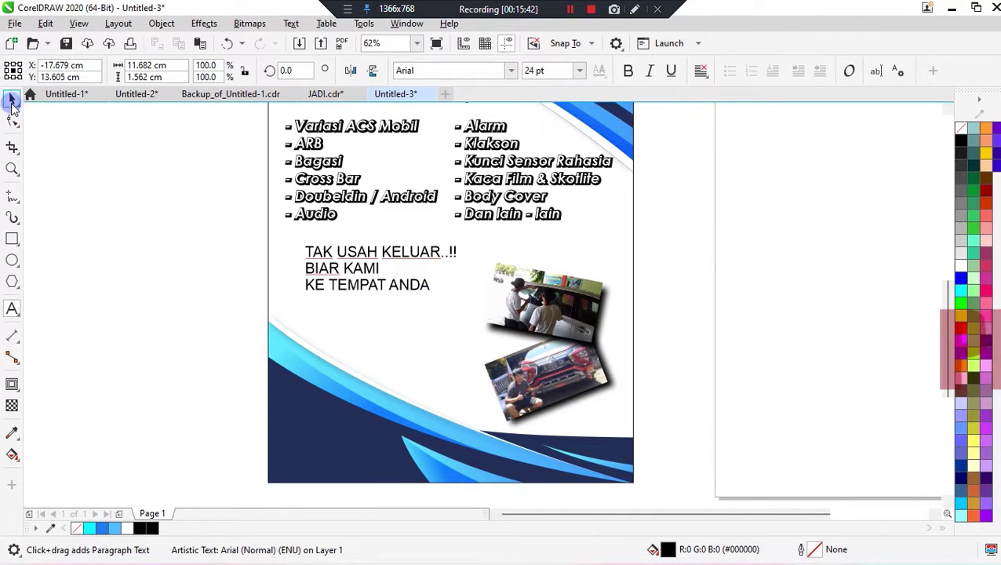
left_click(11, 98)
Step: Preview several fonts for the slogan and set it in Bangers
left_click(510, 71)
scroll(471, 250, "down", 2)
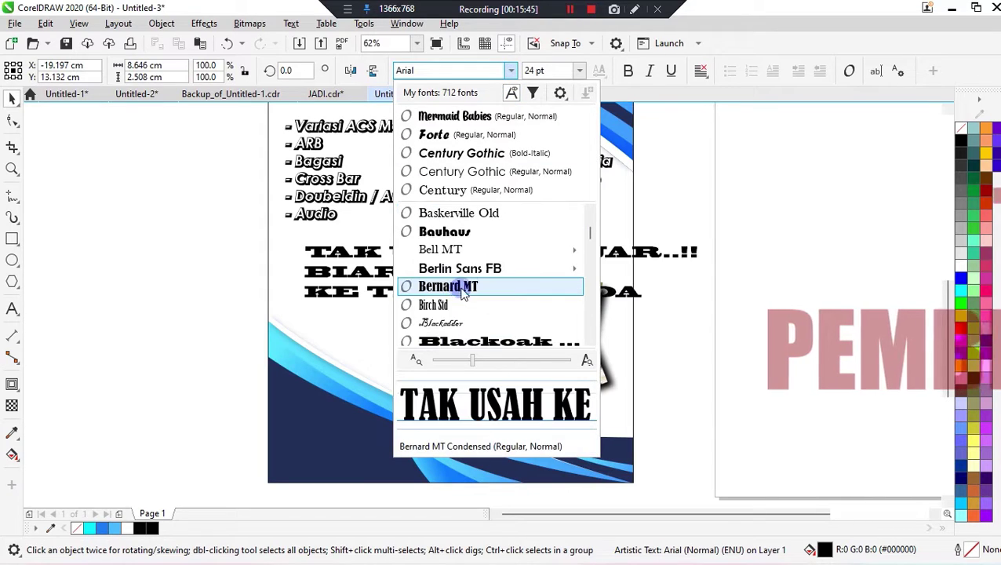
scroll(471, 249, "up", 1)
scroll(475, 249, "down", 3)
scroll(476, 249, "up", 3)
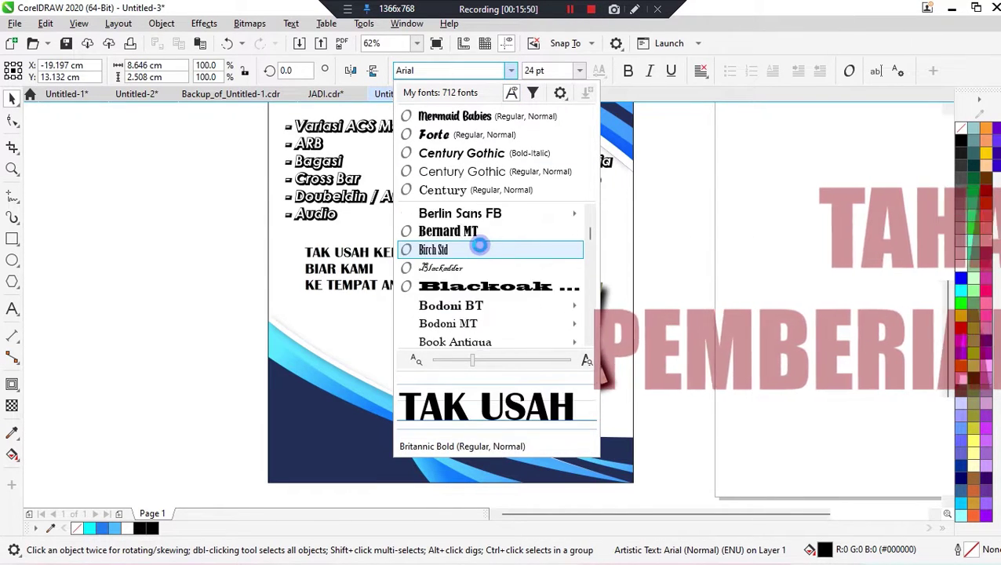
left_click(476, 250)
Step: Fill the slogan's first line, "TAK USAH KELUAR..!!", with red
scroll(359, 256, "up", 1)
double_click(382, 249)
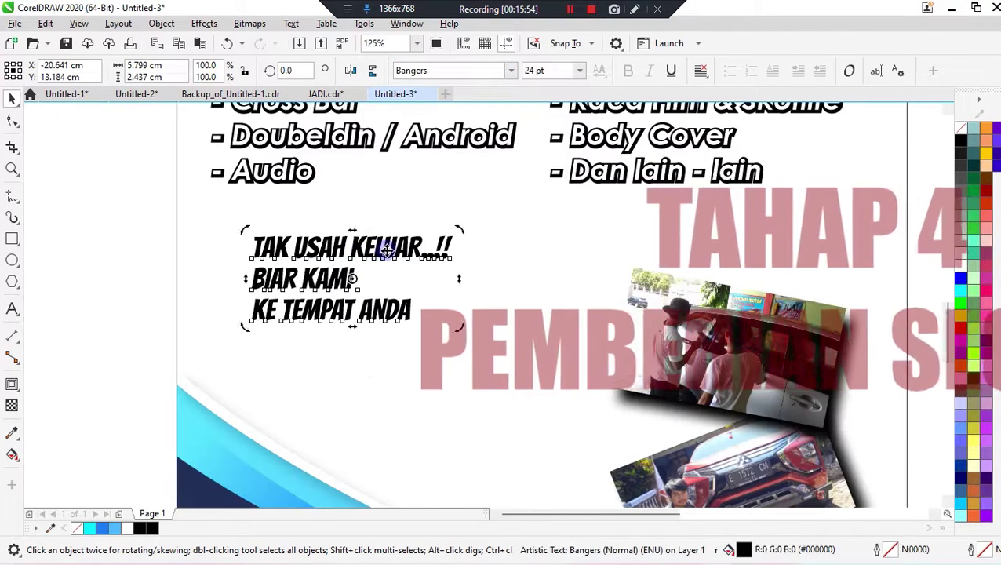
left_click_drag(452, 247, 469, 328)
left_click(961, 328)
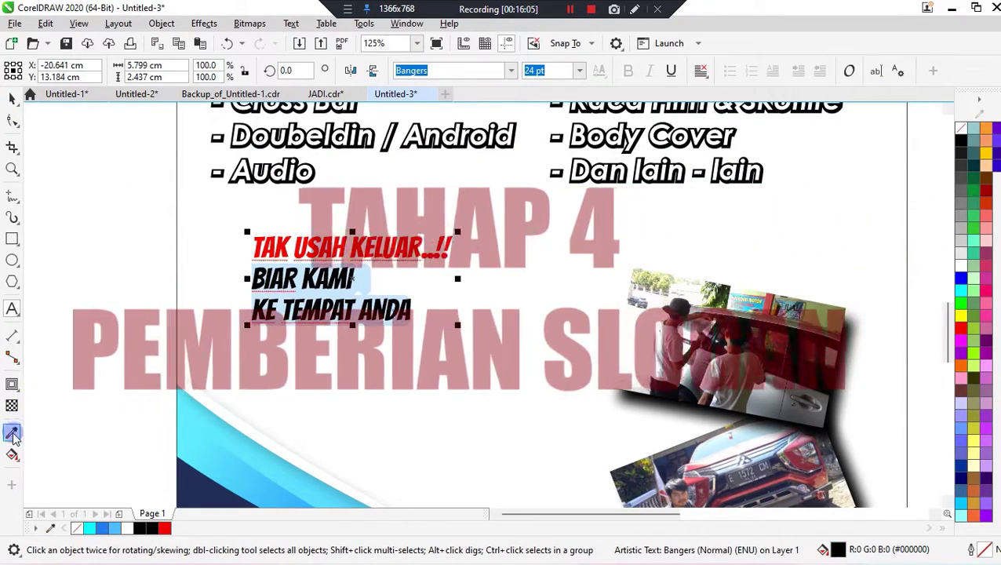
Step: Try to apply the light cyan sampled from the wave to the slogan, and undo it
left_click(12, 432)
left_click(208, 440)
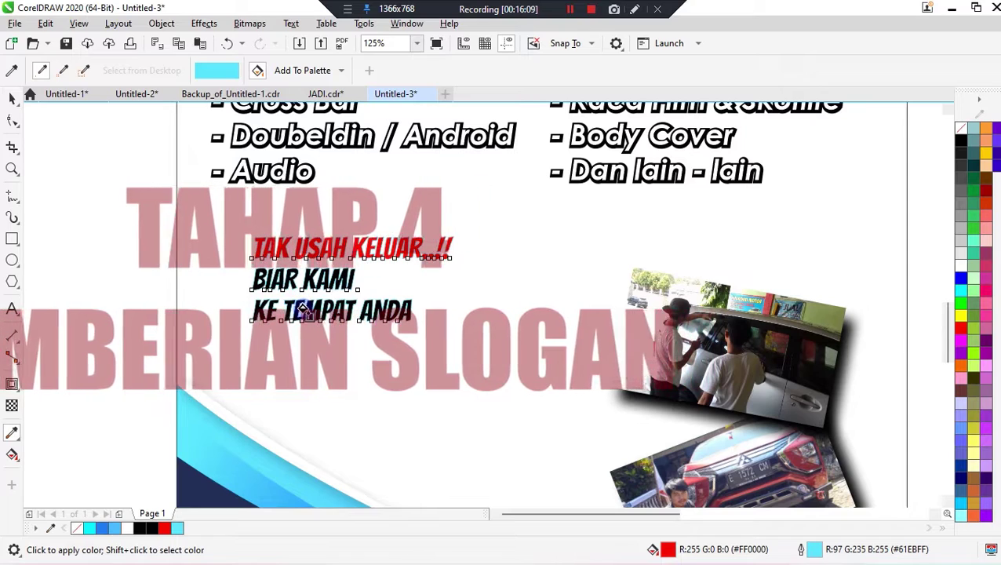
left_click(301, 308)
key("ctrl+z")
left_click(11, 99)
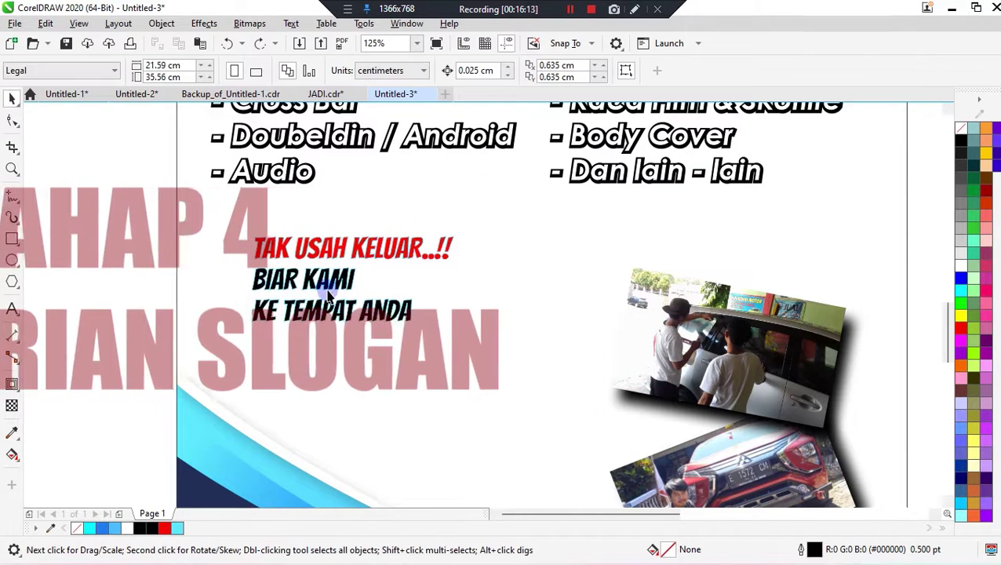
Step: Fill the slogan lines "BIAR KAMI" and "KE TEMPAT ANDA" with cyan #00FFFF
left_click(330, 283)
double_click(263, 285)
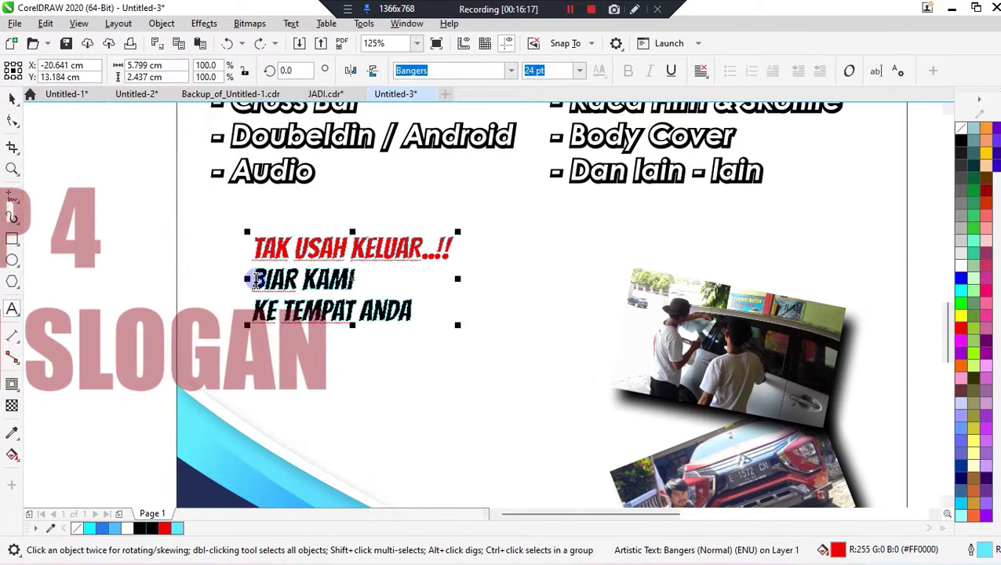
left_click_drag(254, 282, 469, 335)
left_click(962, 302)
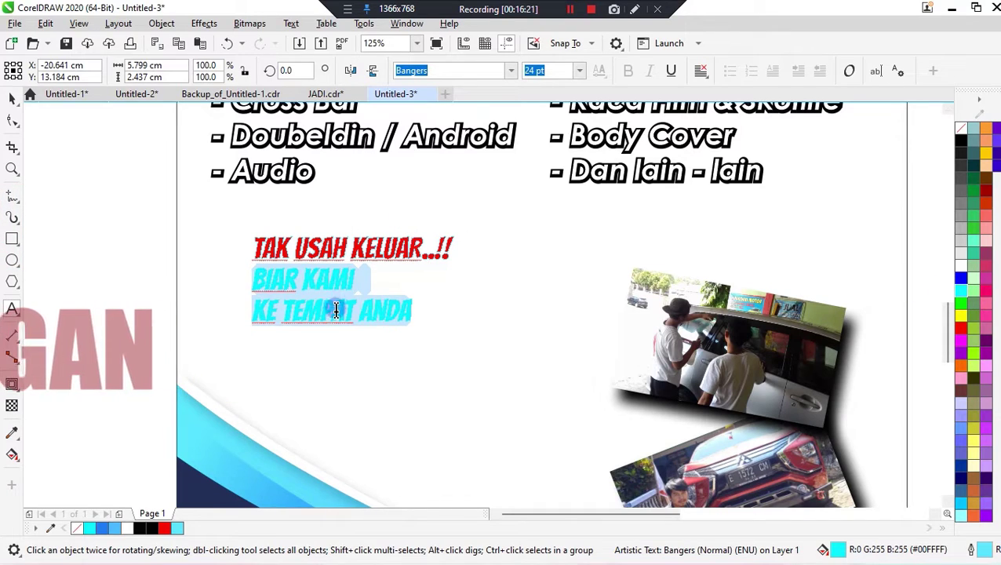
Step: Sample the light blue #41C0FF from the wave and apply it to the whole slogan's fill and outline
left_click(12, 432)
left_click(278, 481)
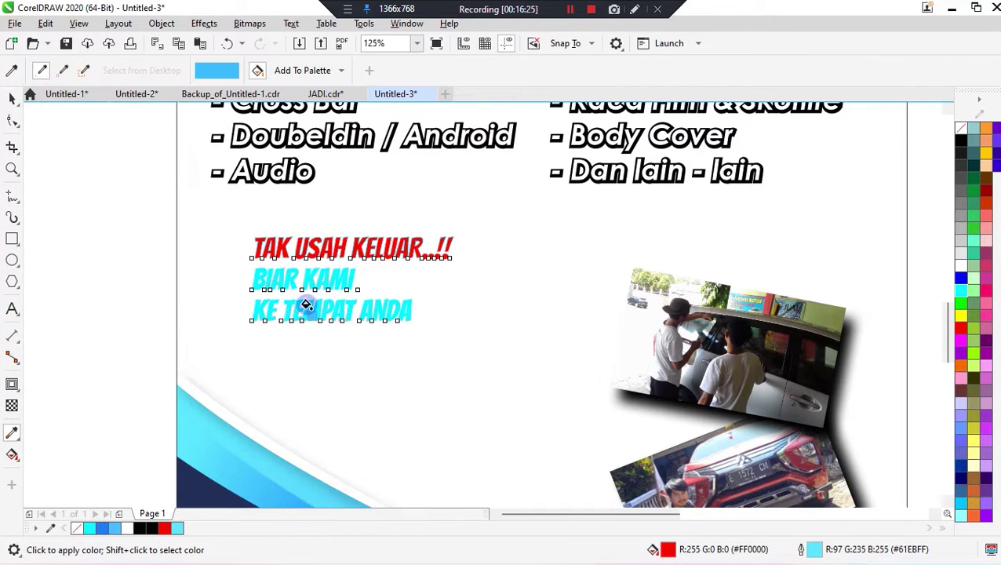
scroll(313, 322, "up", 3)
left_click(318, 322)
scroll(314, 328, "down", 1)
scroll(316, 328, "down", 2)
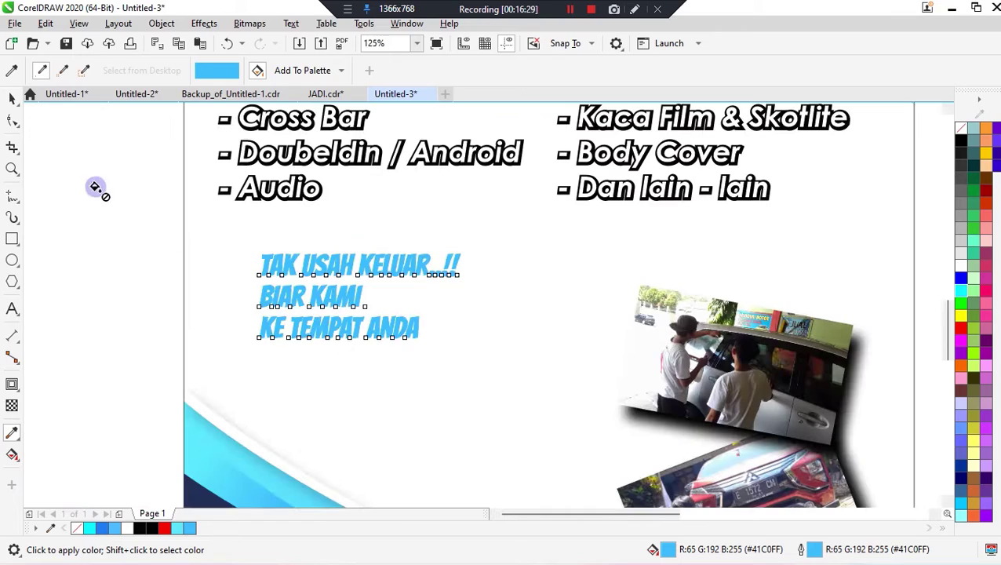
Step: Select only the line "TAK USAH KELUAR..!!" in the blue slogan and recolour it red
left_click(12, 99)
left_click(65, 187)
double_click(328, 271)
left_click_drag(266, 262, 890, 261)
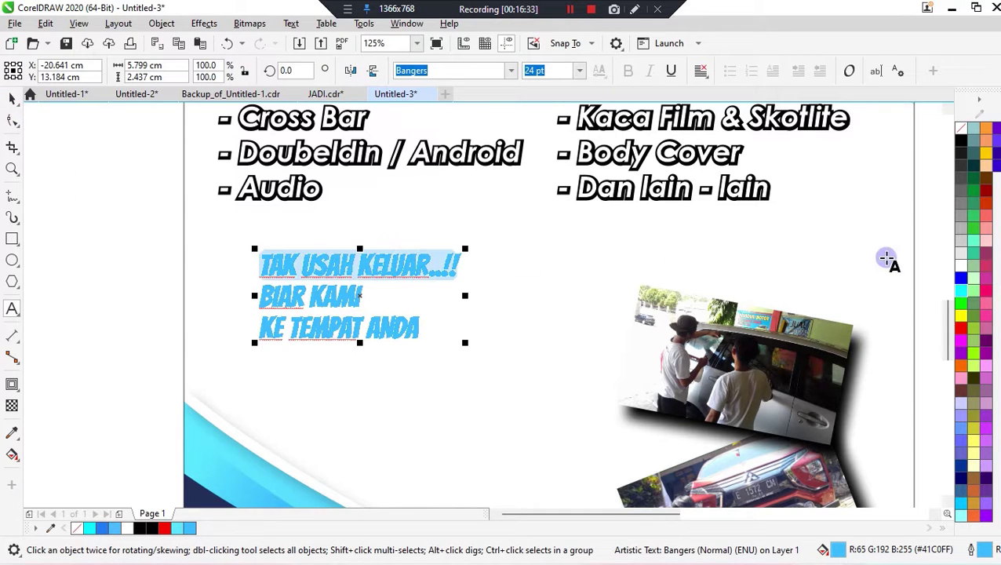
left_click(961, 328)
left_click(105, 245)
Step: Add a one-step black outside contour with a 0.045 cm offset around the slogan
scroll(306, 266, "up", 1)
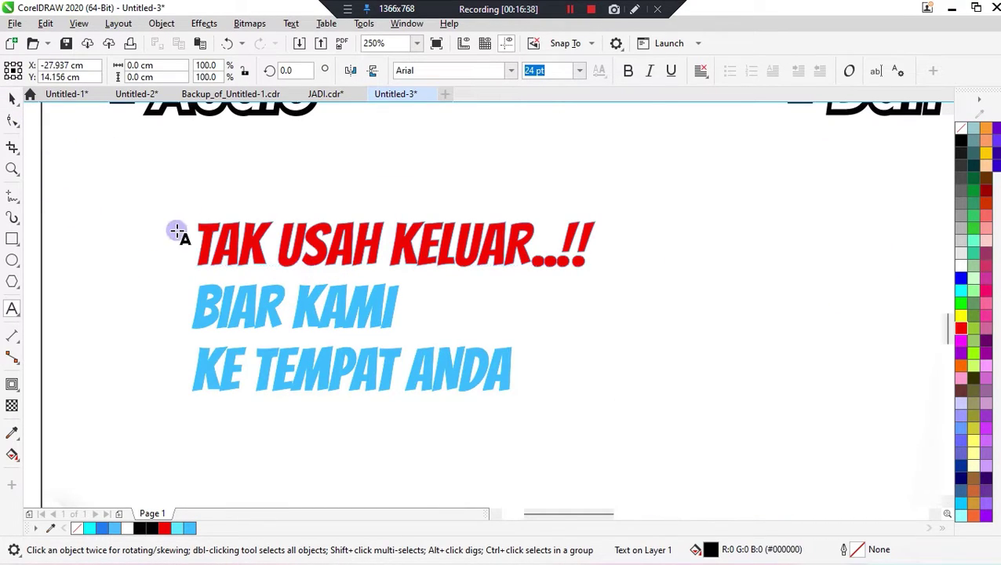
left_click(292, 258)
left_click(13, 386)
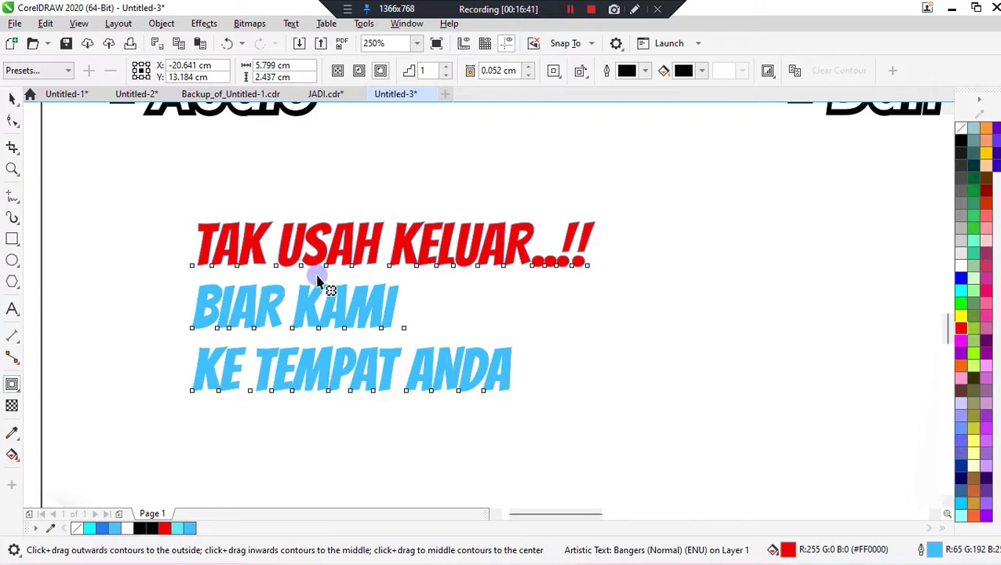
scroll(321, 281, "up", 1)
left_click_drag(389, 167, 388, 162)
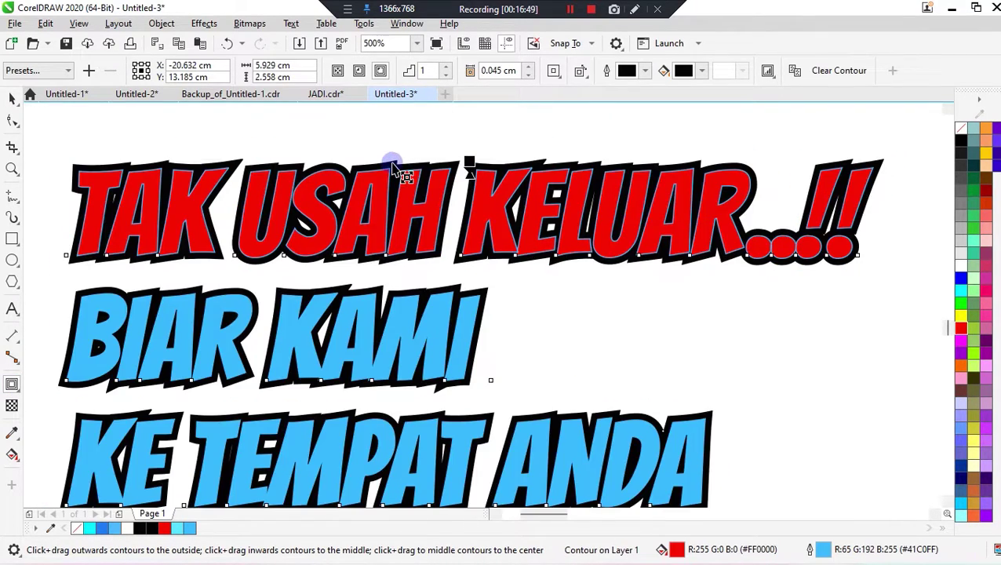
scroll(393, 165, "down", 2)
left_click(10, 99)
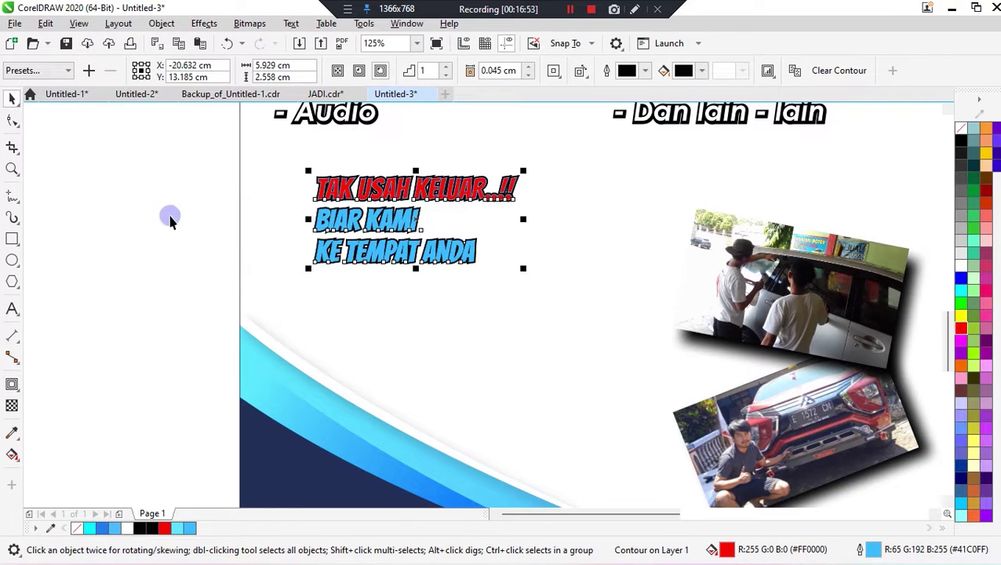
left_click(240, 226)
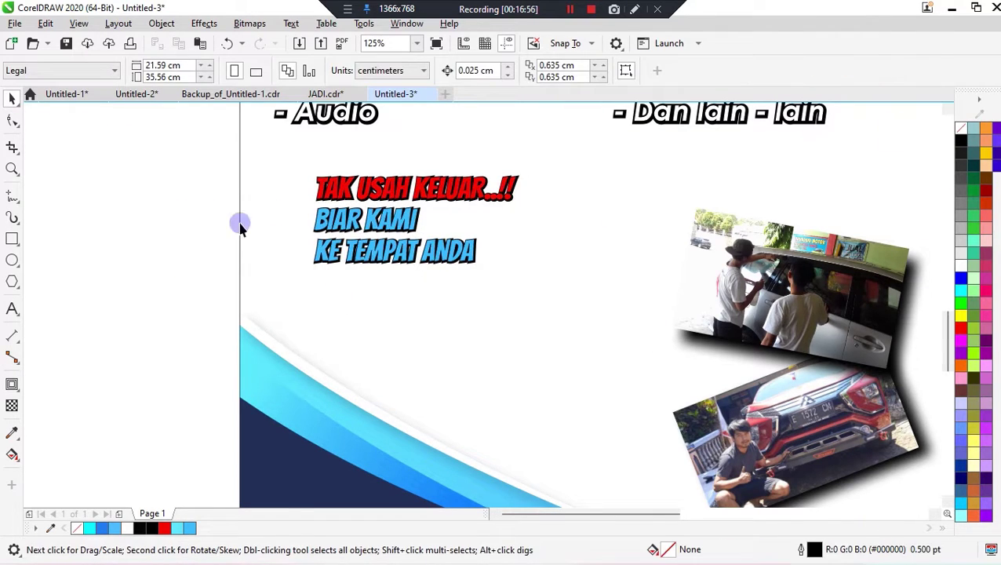
Step: Enlarge the slogan's red first line to 30 pt
double_click(387, 203)
left_click(578, 71)
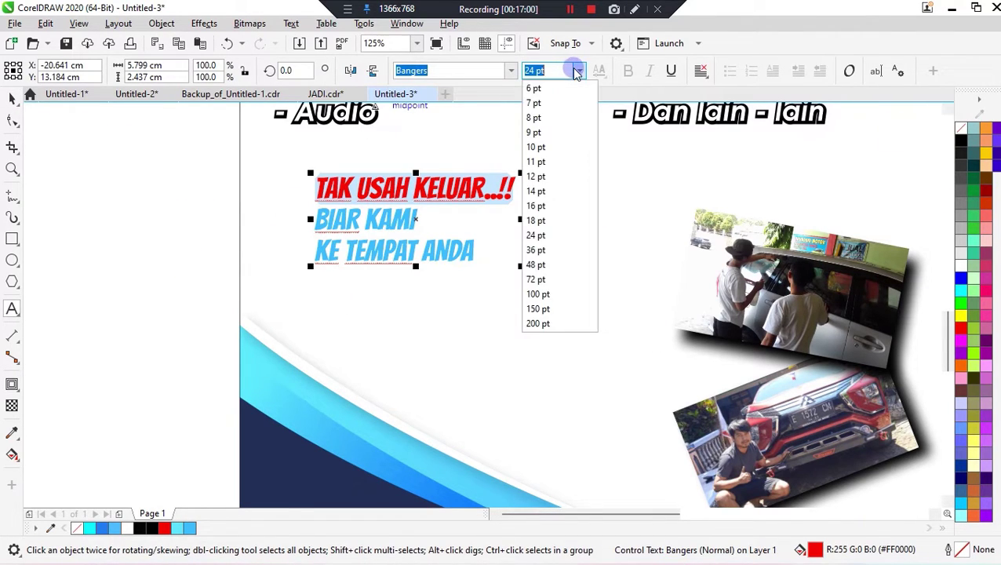
left_click(539, 249)
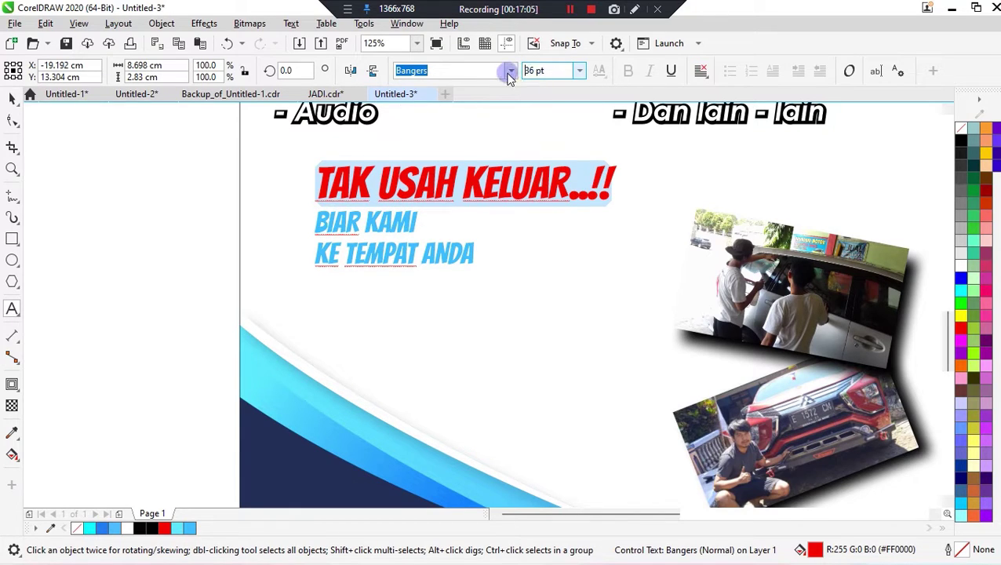
type("30")
key("Return")
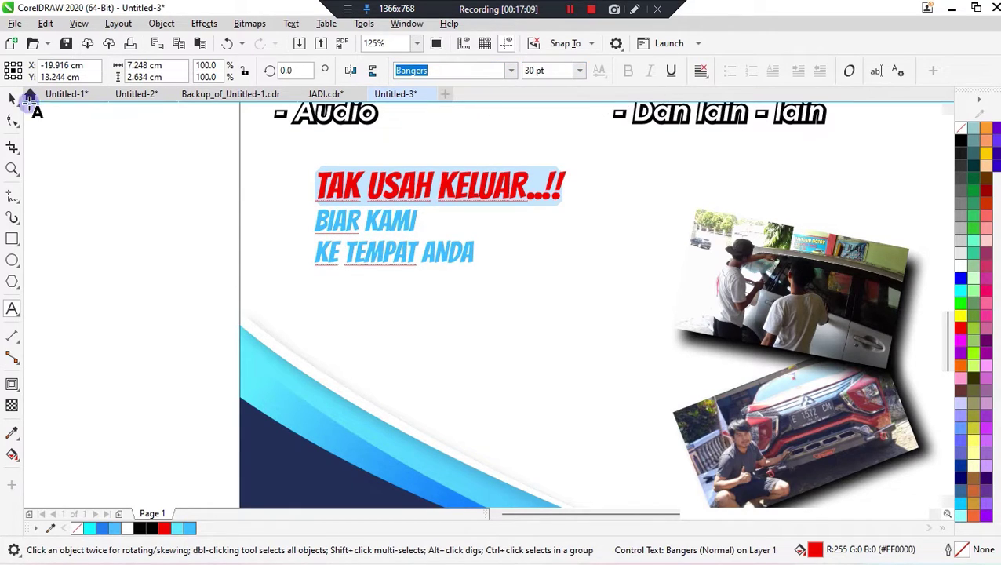
left_click(12, 97)
scroll(336, 292, "down", 3)
right_click(364, 226)
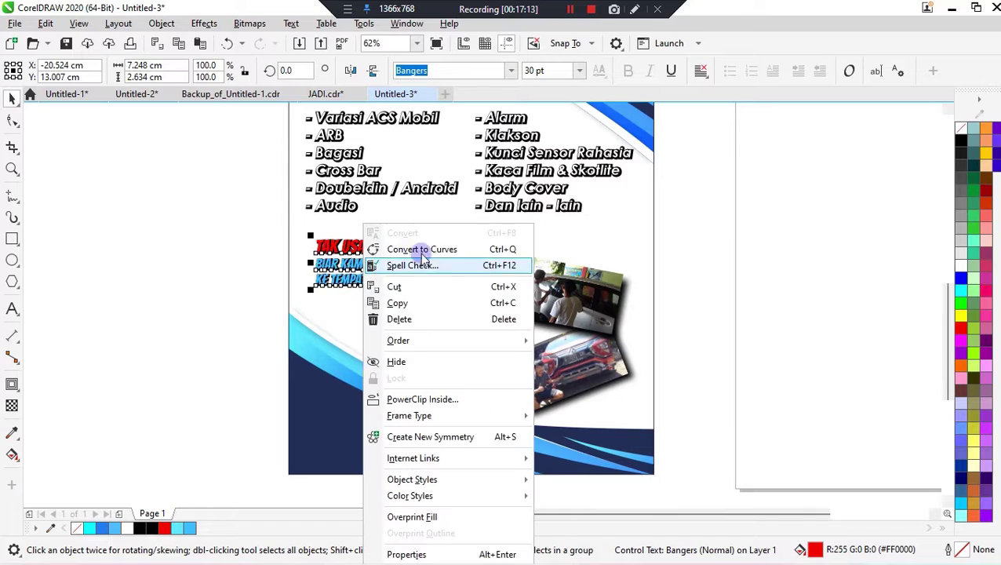
left_click(413, 265)
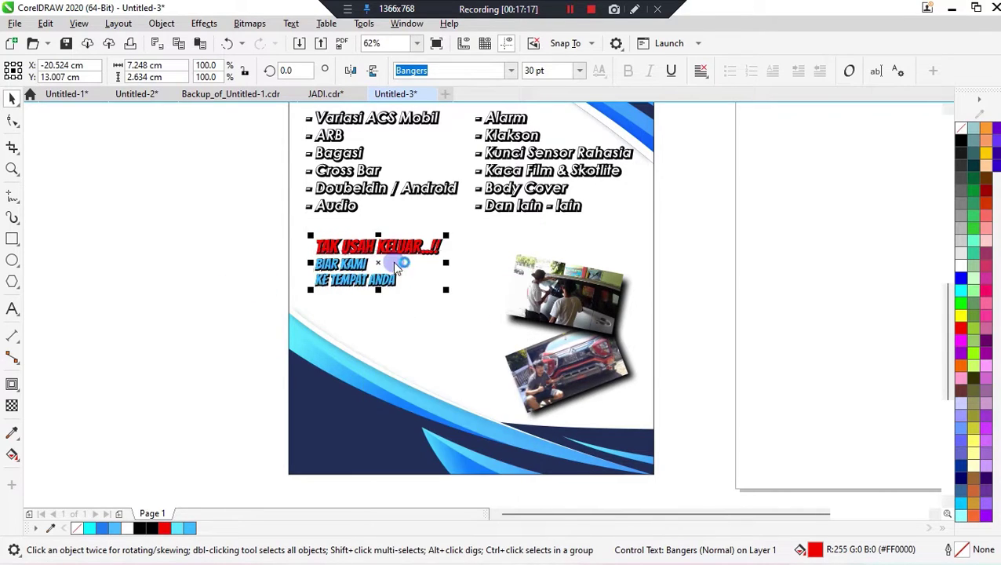
left_click(690, 360)
Step: Stretch the slogan to about 3.36 cm high and widen it slightly
left_click_drag(376, 302, 375, 305)
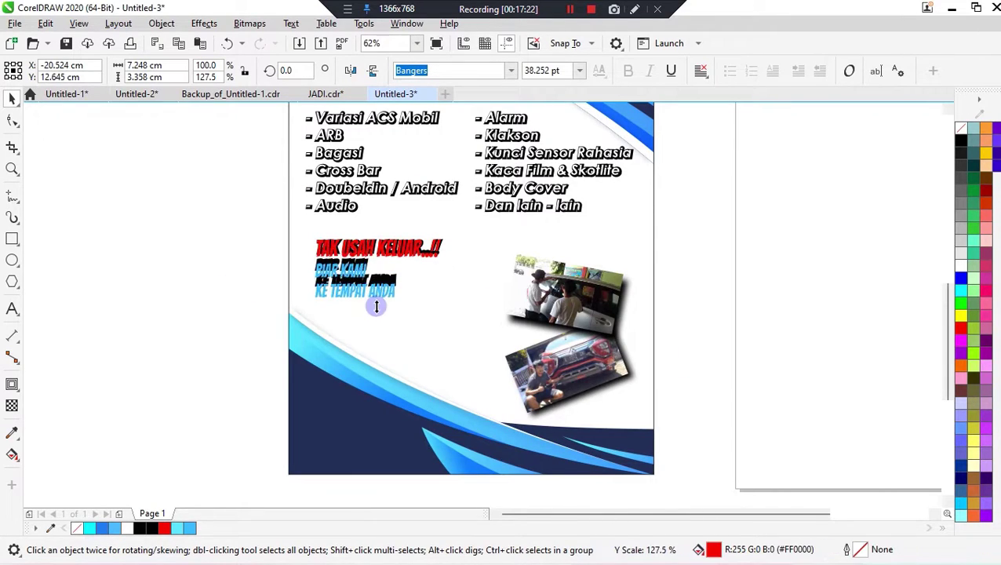
left_click_drag(446, 267, 462, 269)
left_click(324, 282)
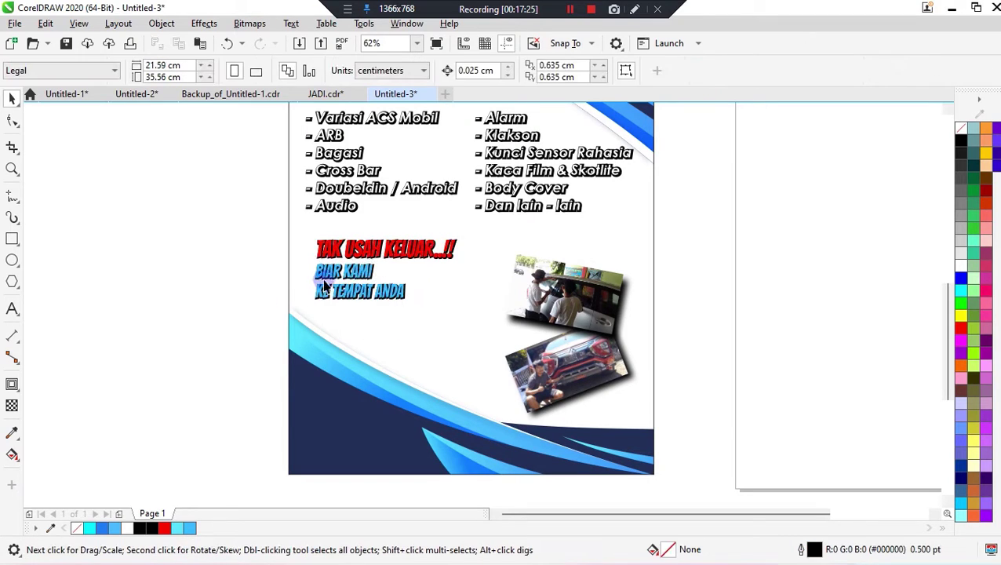
Step: Rotate the contoured slogan counter-clockwise so that its lines slope upwards to the right
left_click(357, 271)
left_click(388, 268)
left_click_drag(463, 234, 450, 216)
left_click(339, 272)
scroll(363, 311, "down", 1)
scroll(321, 243, "up", 2)
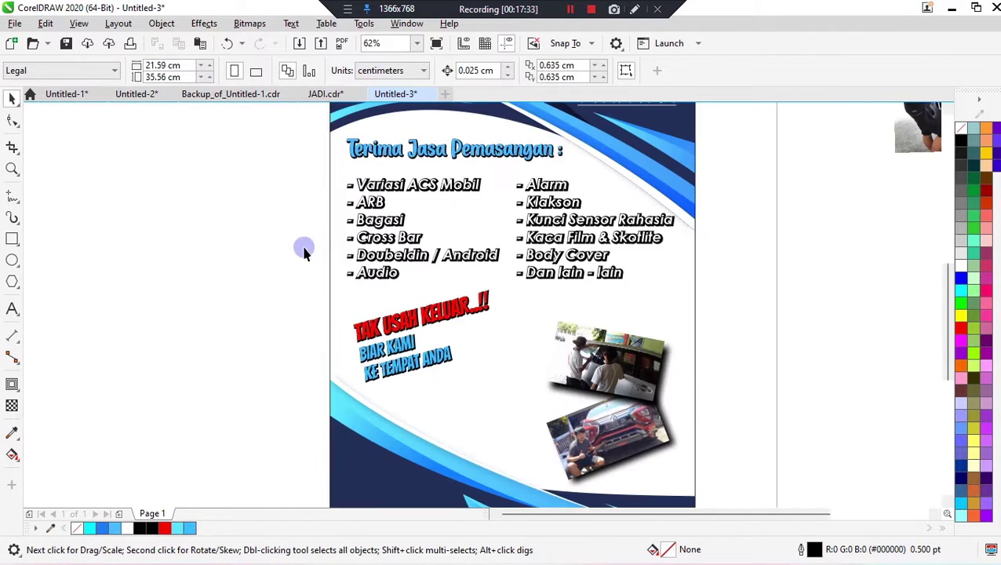
Step: Paste the copied WhatsApp contact group with its icon and number into the flyer document
left_click(406, 316)
left_click(393, 312)
scroll(241, 279, "down", 2)
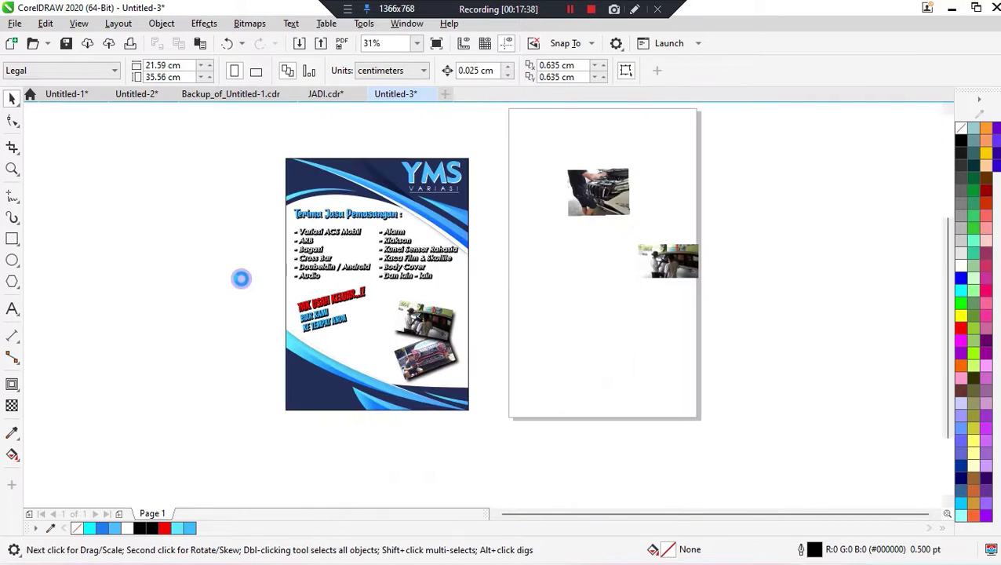
key("ctrl+v")
scroll(475, 340, "down", 1)
left_click(512, 327)
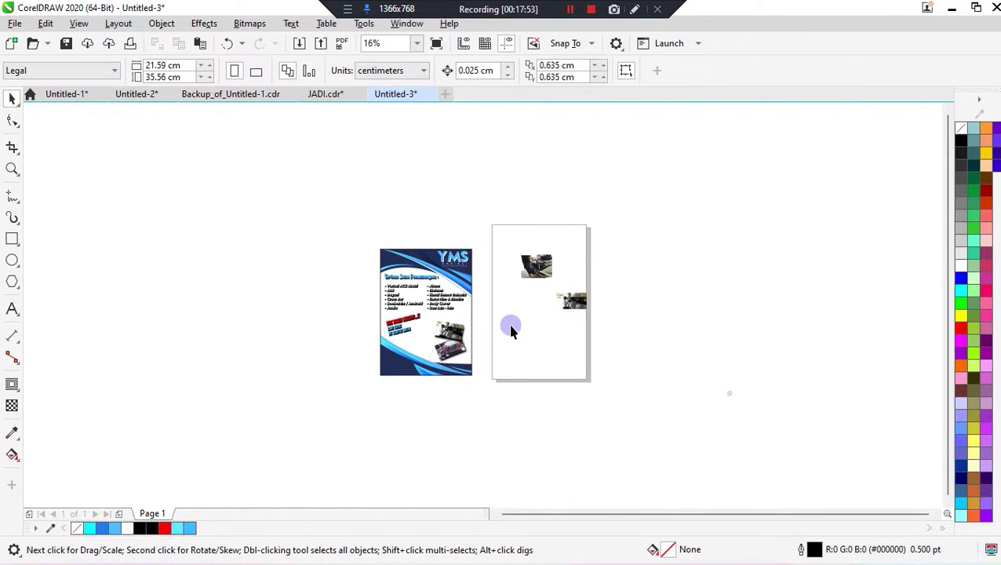
scroll(512, 326, "up", 1)
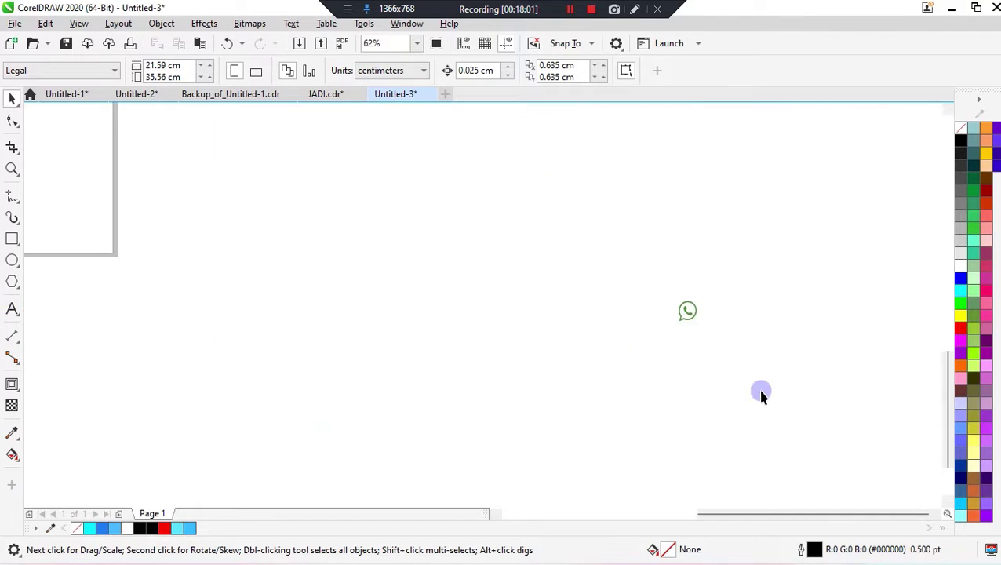
scroll(780, 298, "up", 2)
scroll(534, 358, "down", 2)
scroll(586, 356, "down", 2)
Step: Move the WhatsApp contact group onto the dark blue area in the flyer's lower-left corner
left_click(557, 350)
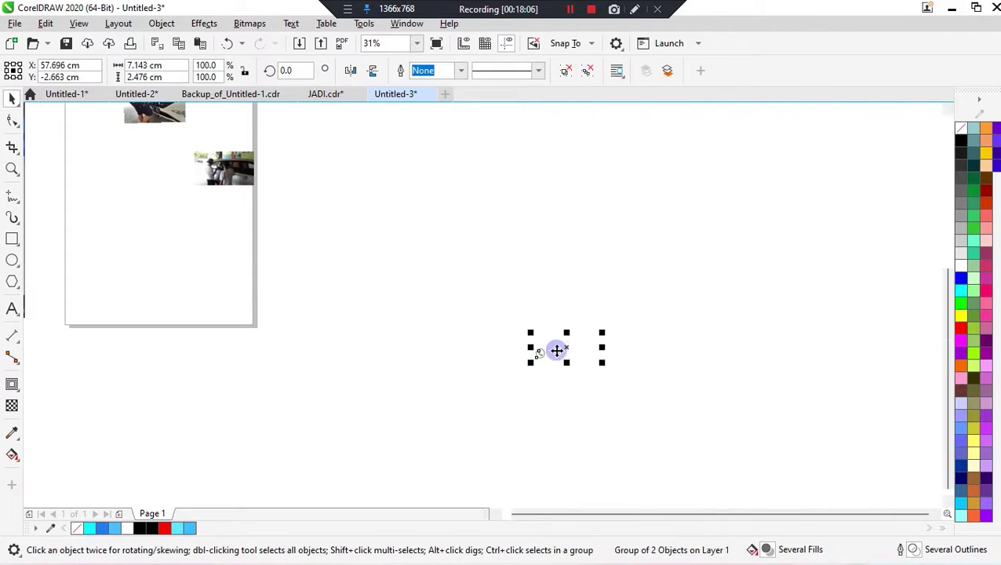
left_click_drag(149, 260, 149, 261)
scroll(561, 306, "down", 1)
scroll(342, 246, "up", 1)
left_click(431, 290)
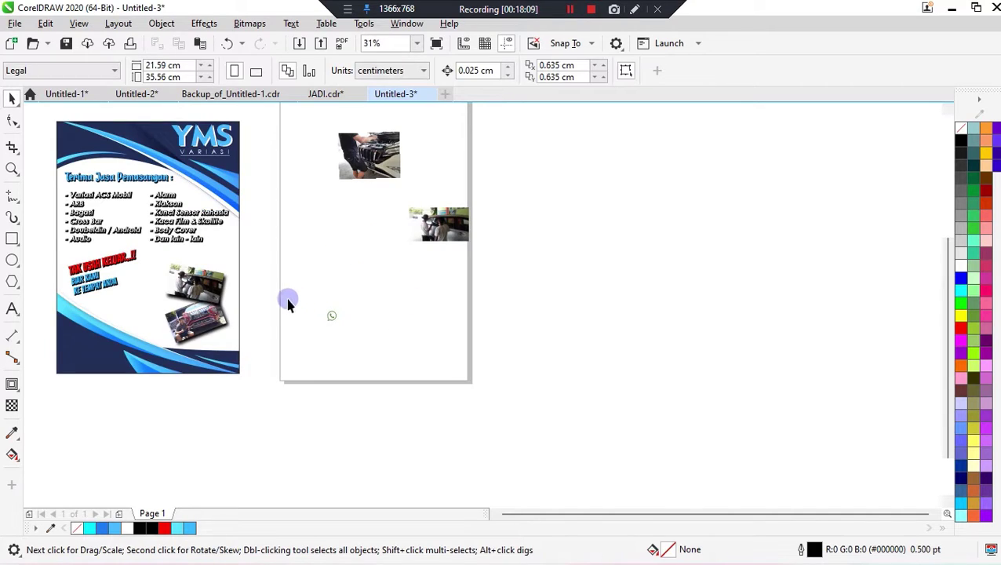
scroll(279, 298, "up", 2)
scroll(361, 312, "down", 2)
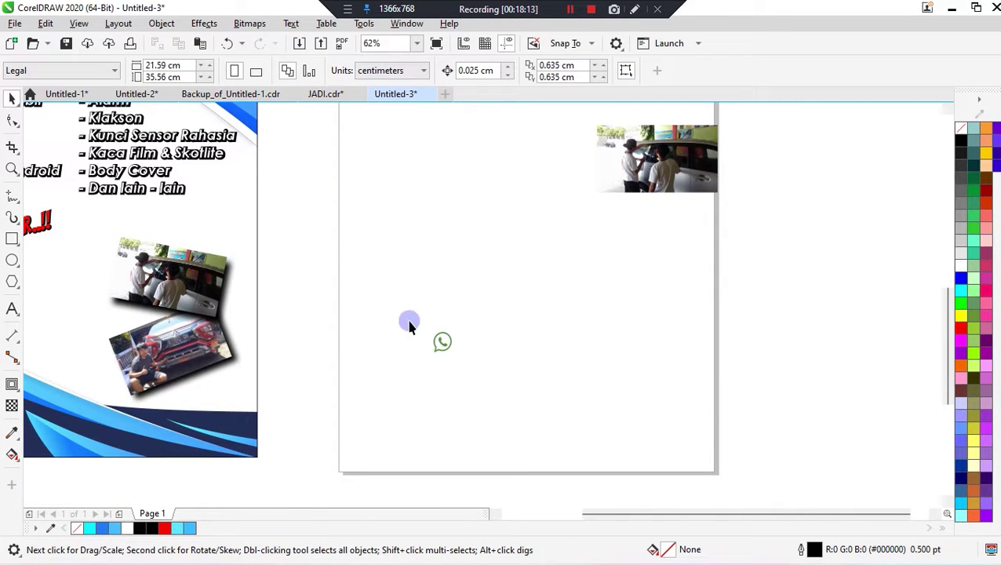
left_click(517, 354)
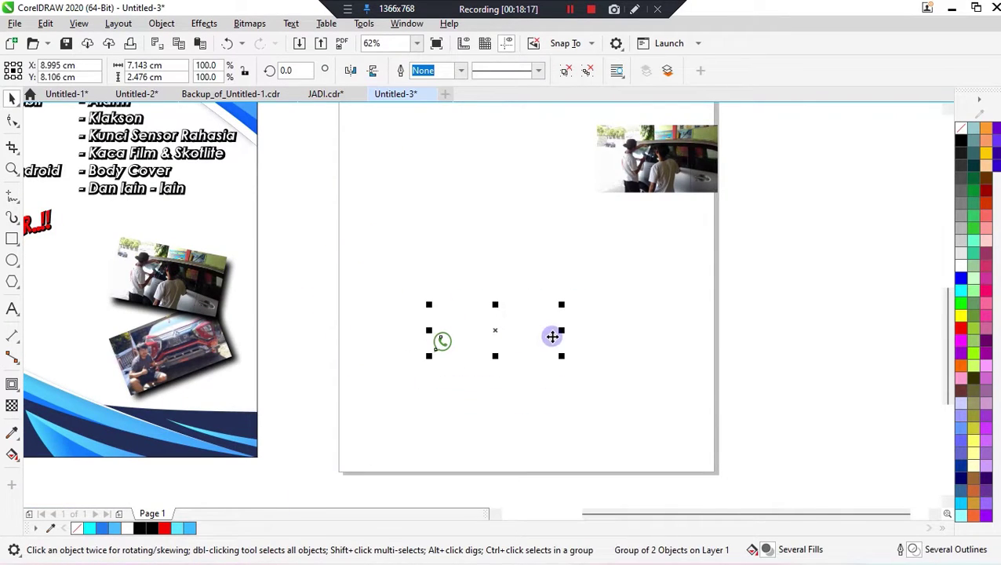
scroll(553, 337, "down", 1)
left_click_drag(548, 338, 282, 389)
left_click(491, 366)
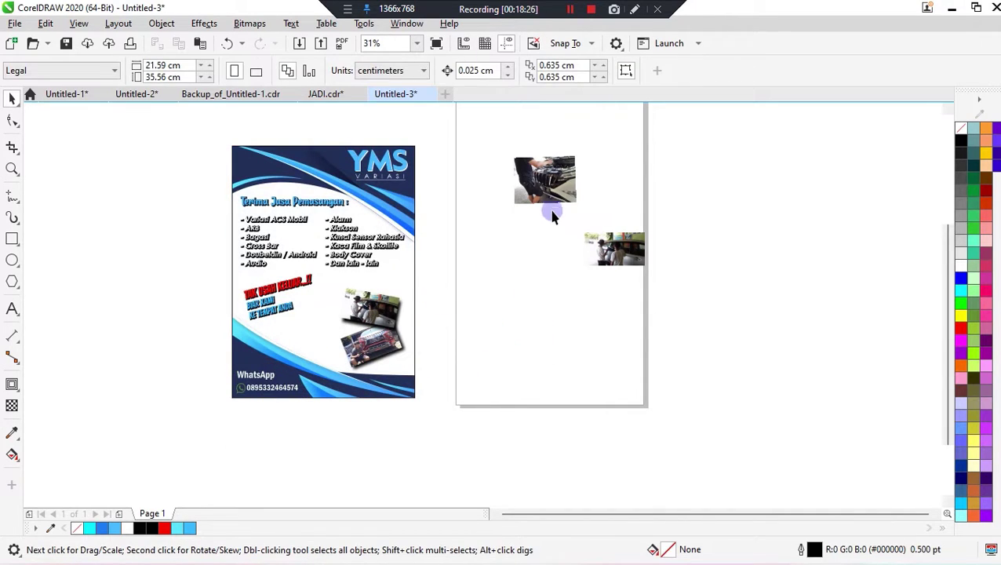
Step: Move the open-hood car photo over the flyer and enlarge it to about 32.6 × 24.9 cm
scroll(241, 236, "up", 1)
left_click(530, 226)
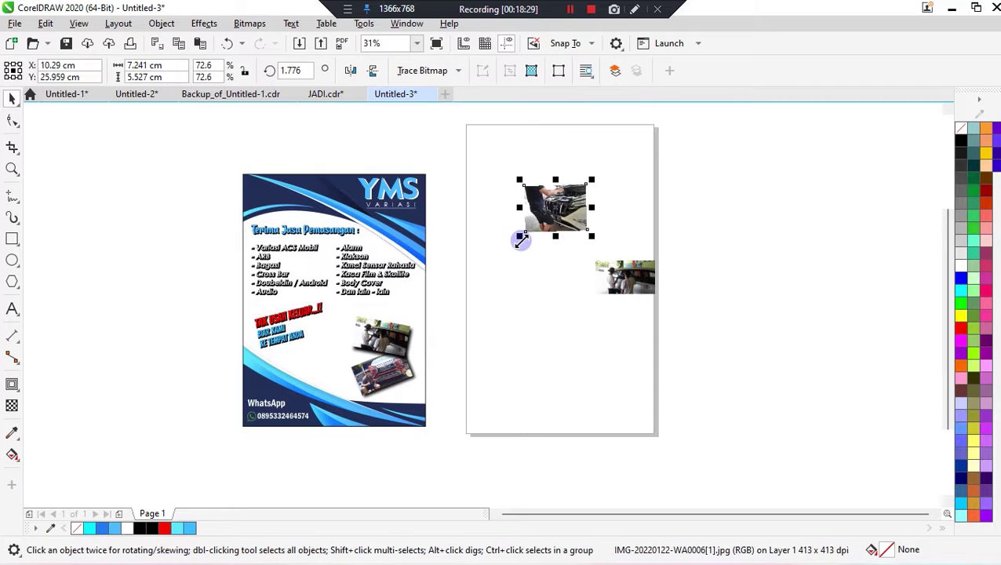
left_click(359, 328)
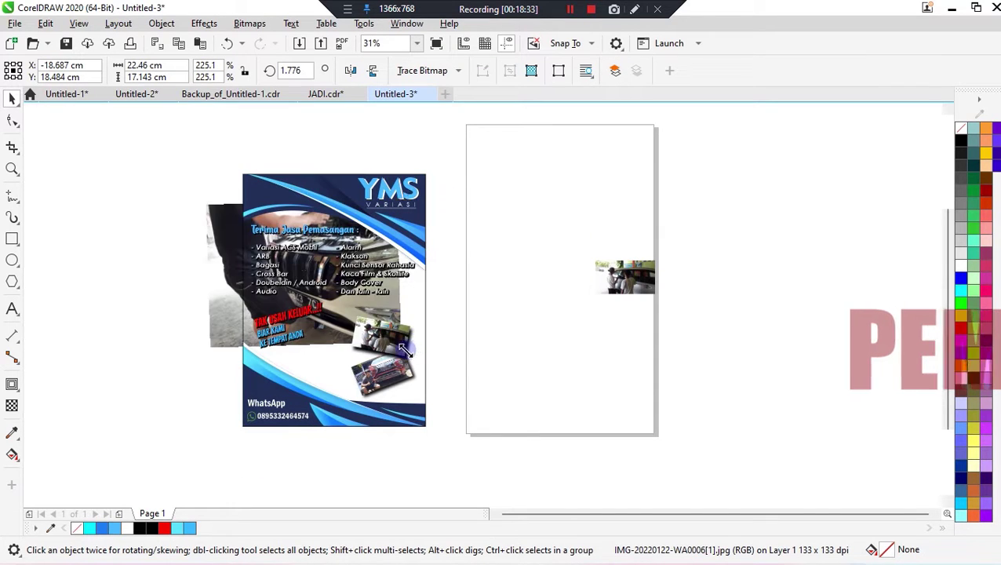
left_click_drag(491, 433, 493, 432)
left_click(516, 393)
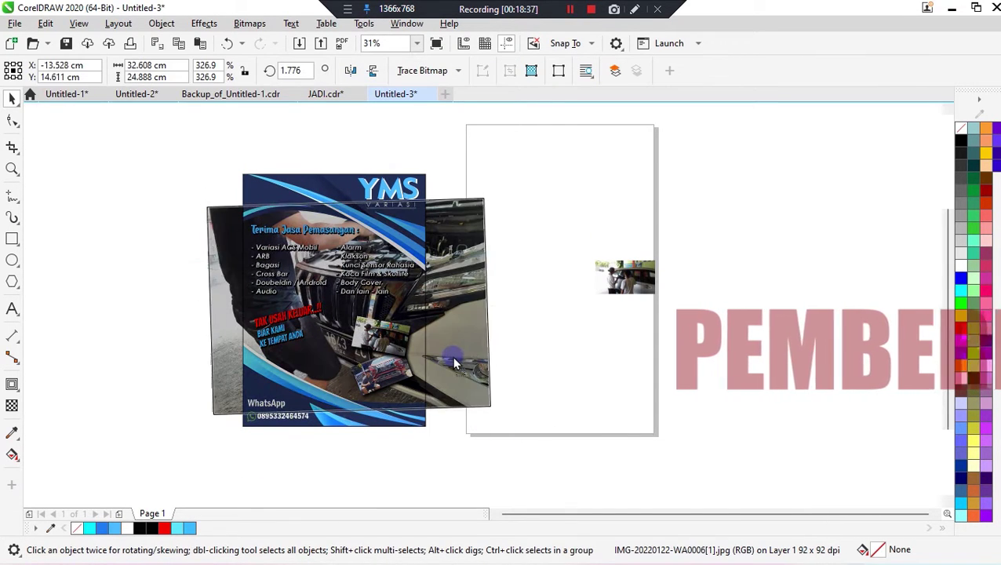
Step: PowerClip the enlarged car photo inside the flyer background and open the clip contents for editing
left_click(161, 24)
mouse_move(230, 76)
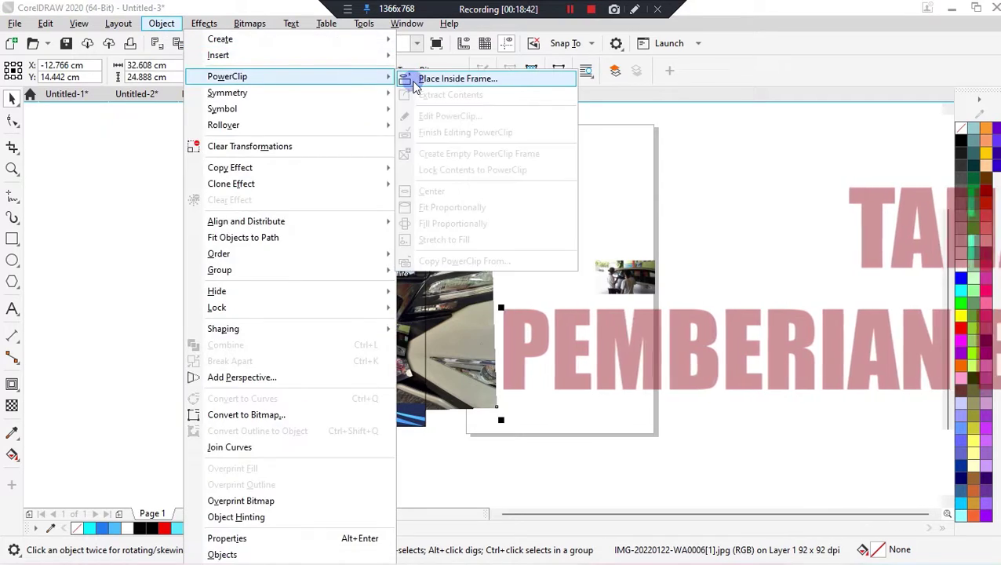
left_click(414, 80)
left_click(363, 218)
right_click(363, 218)
left_click(418, 131)
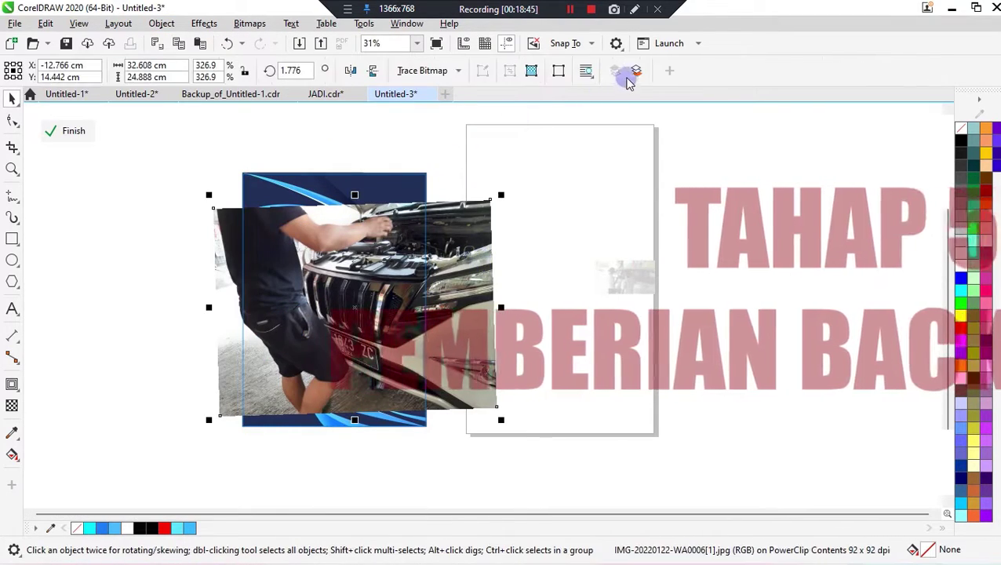
Step: Set the clipped photo's rotation to 0° and reduce it to about 30.4 × 22.8 cm behind the blue waves
left_click(351, 361)
left_click_drag(496, 418, 487, 408)
type("0")
key("Return")
left_click(538, 257)
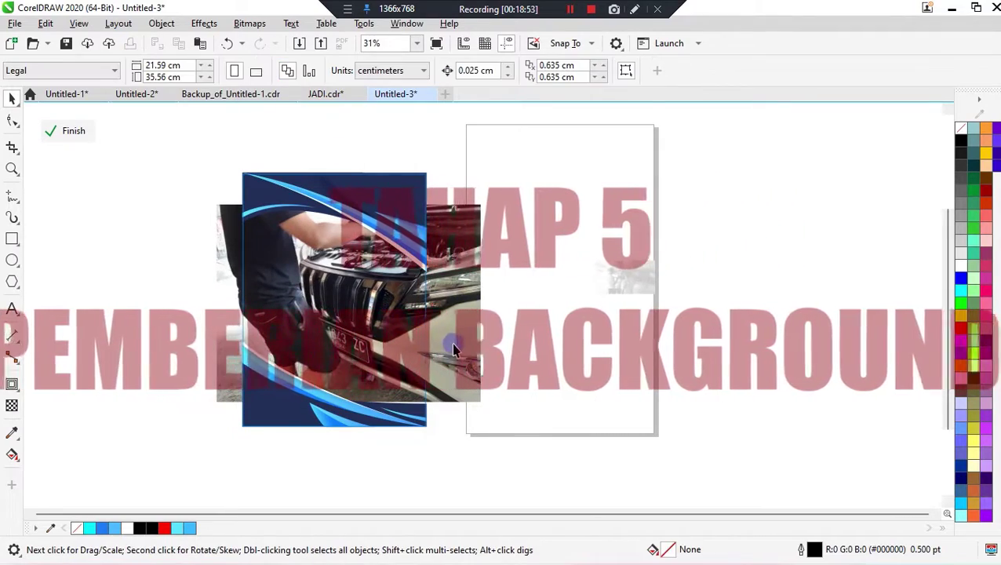
Step: Nudge the photo slightly down and to the right within the clip frame and finish editing the PowerClip
left_click(453, 345)
key("Down")
key("Down")
key("Down")
key("Down")
key("Down")
key("Down")
key("Down")
key("Down")
key("Down")
key("Down")
key("Down")
key("Down")
key("Down")
key("Down")
key("Down")
key("Down")
key("Down")
key("Down")
key("Down")
key("Down")
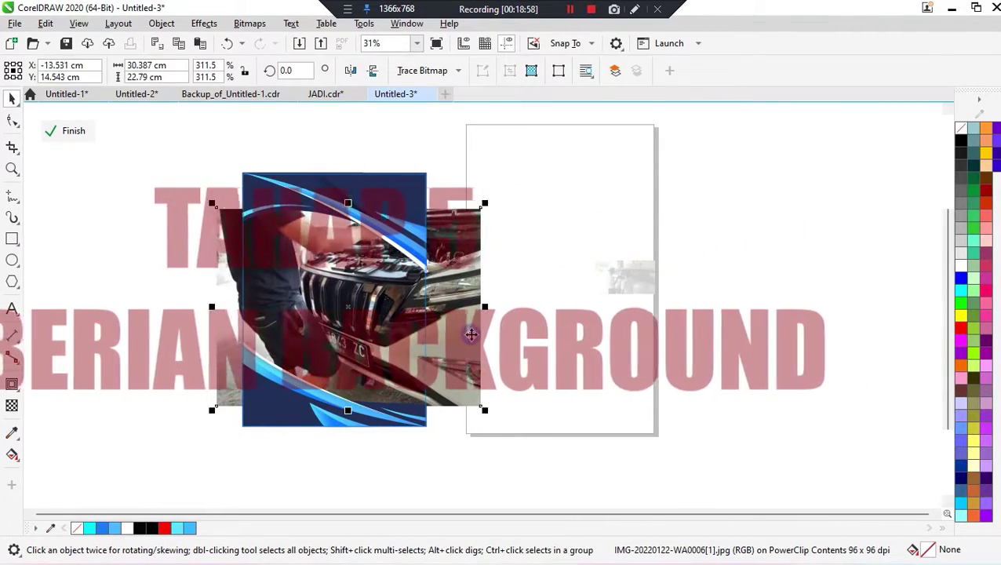
key("Right")
key("Right")
key("Right")
key("Right")
key("Right")
key("Right")
key("Right")
key("Right")
key("Right")
key("Right")
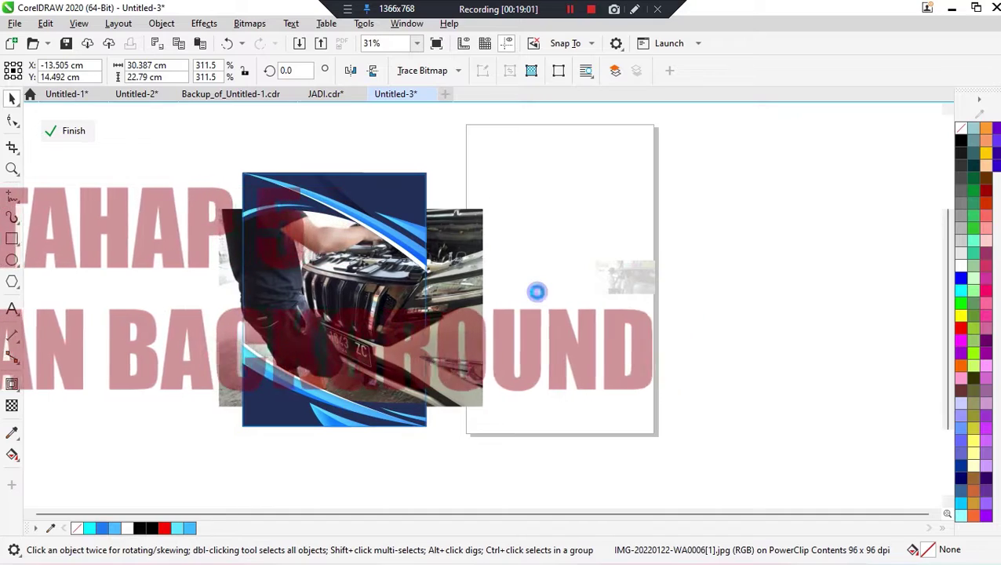
left_click(381, 191)
left_click(397, 147, "ctrl")
scroll(584, 294, "down", 1)
scroll(504, 337, "up", 2)
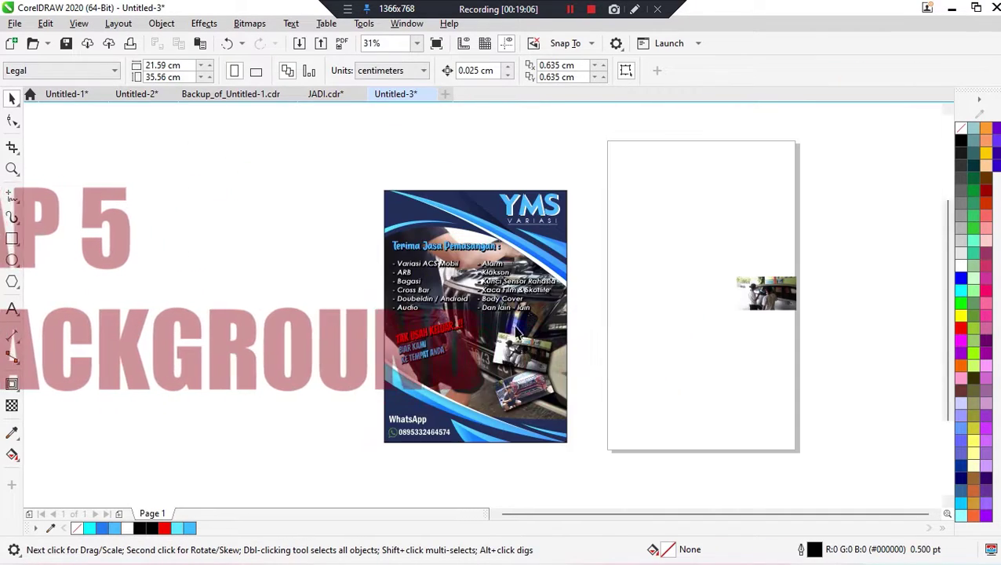
Step: Reopen the PowerClip contents and apply a fountain transparency with the Texturize merge mode to the car photo
right_click(445, 324)
left_click(499, 132)
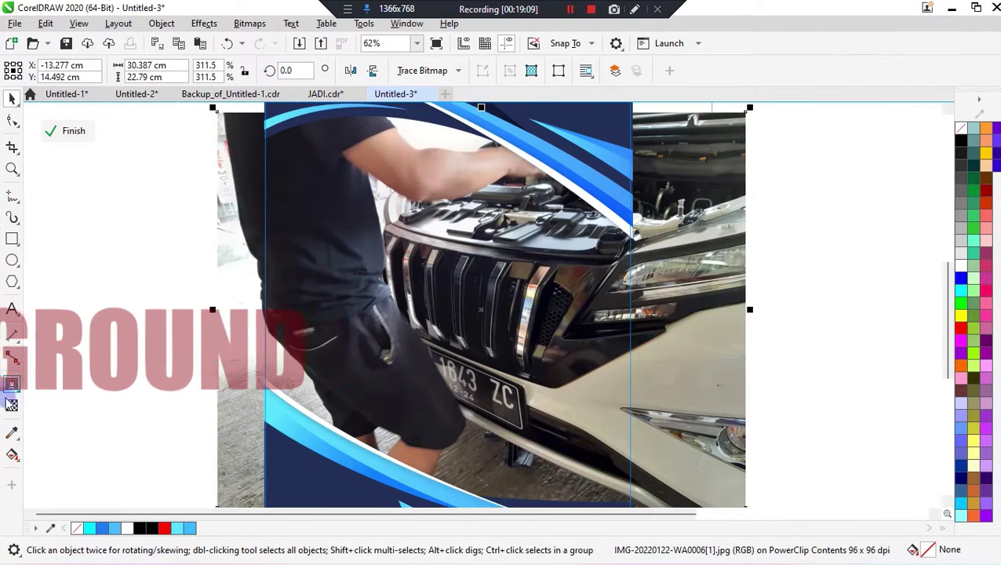
left_click(11, 405)
left_click(36, 71)
left_click(186, 70)
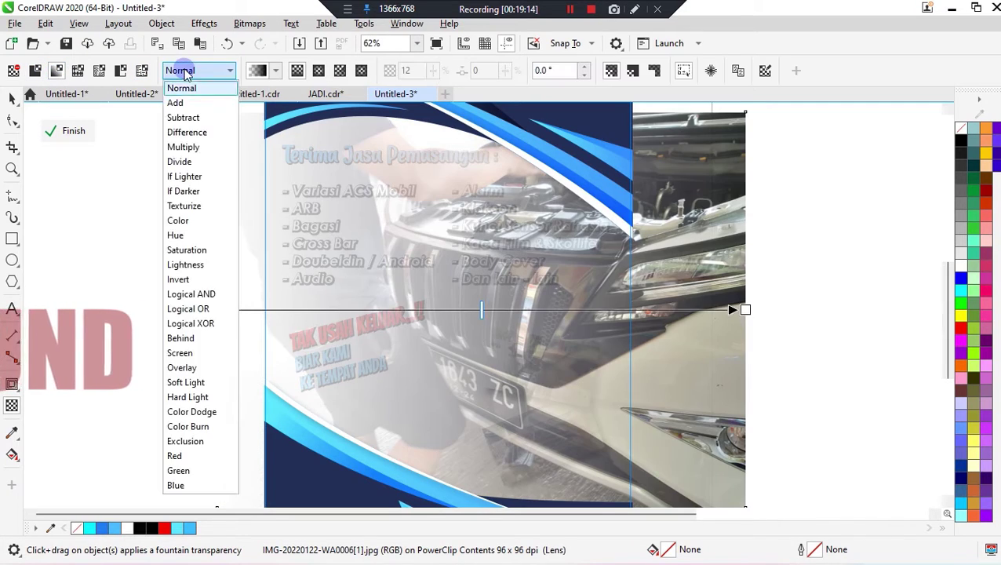
left_click(182, 207)
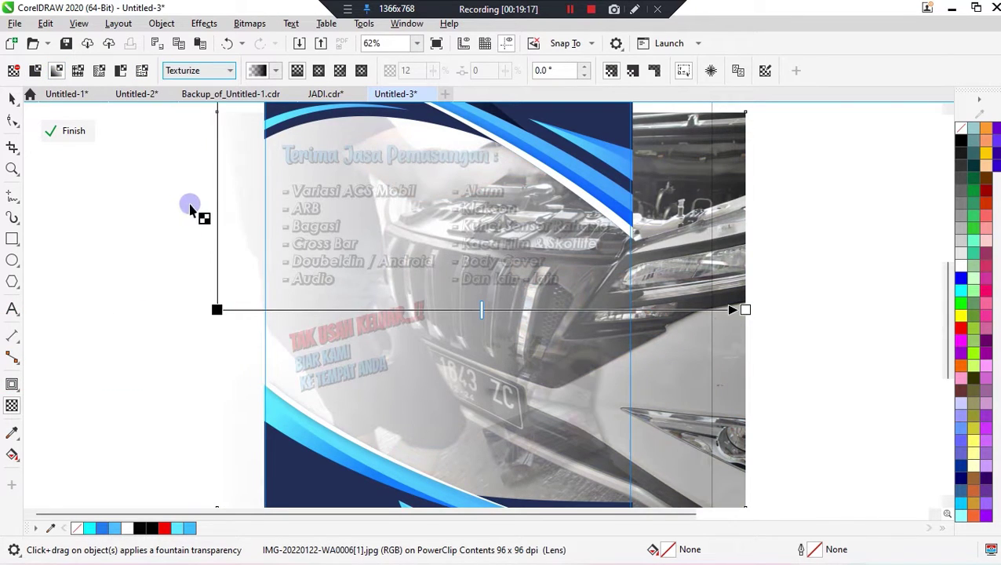
Step: Make the photo's fountain transparency rectangular, shift its midpoint outward and finish editing the PowerClip
left_click(361, 71)
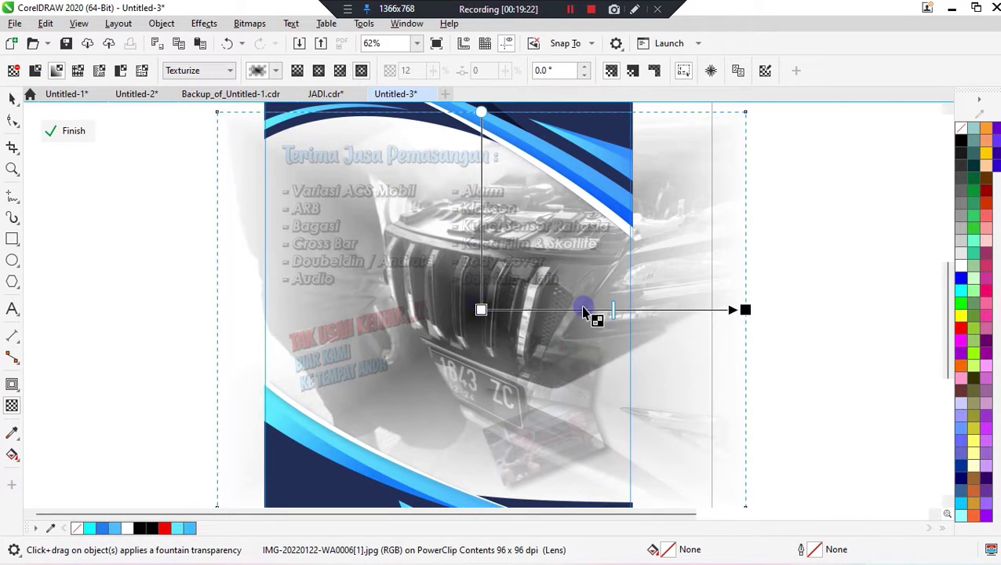
left_click_drag(579, 307, 669, 312)
right_click(533, 197)
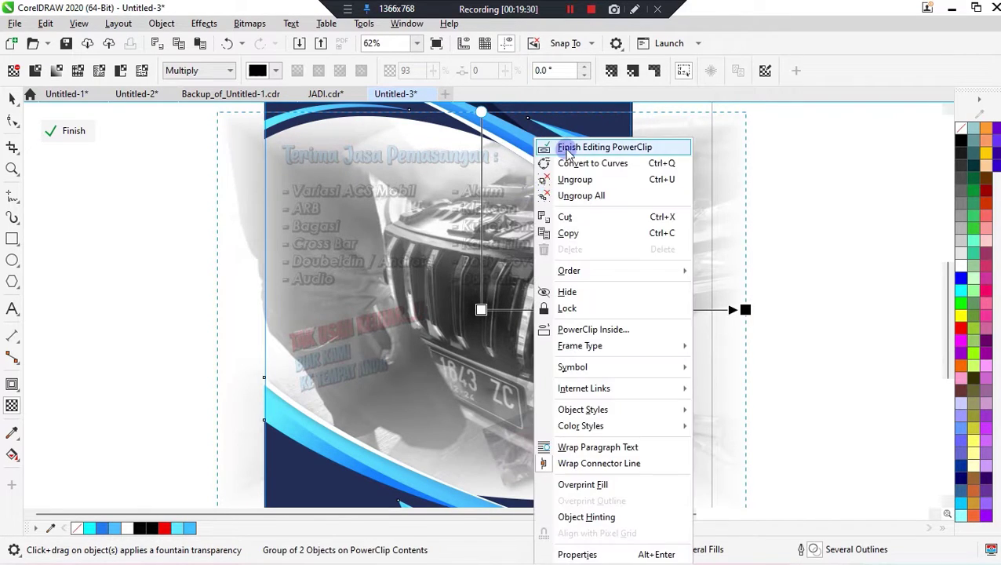
left_click(549, 146)
scroll(447, 248, "down", 2)
left_click(562, 200)
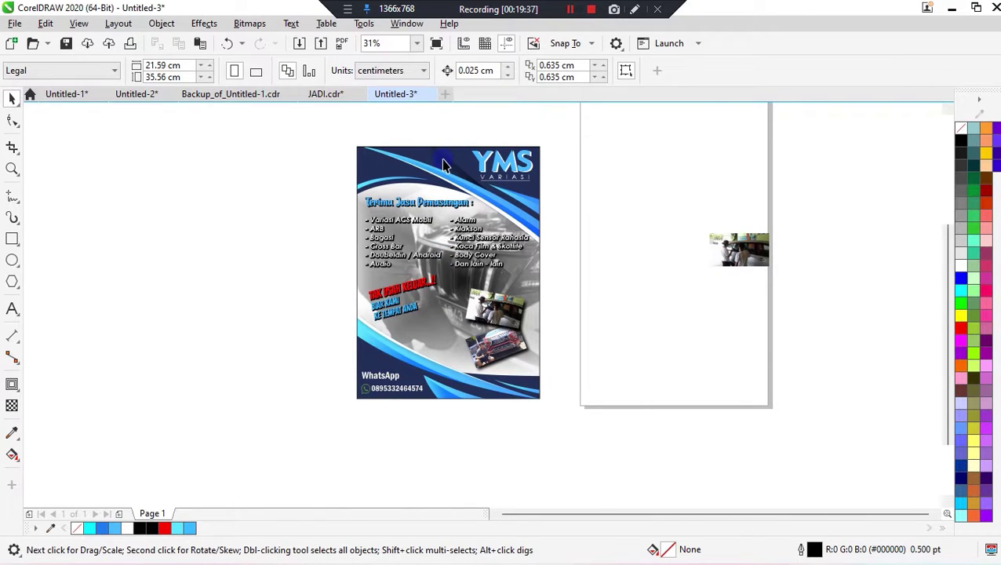
Step: Group all the flyer's objects and move the flyer left, farther away from the page
scroll(443, 165, "up", 2)
left_click(764, 170)
scroll(943, 274, "down", 1)
left_click(754, 235)
scroll(754, 235, "down", 2)
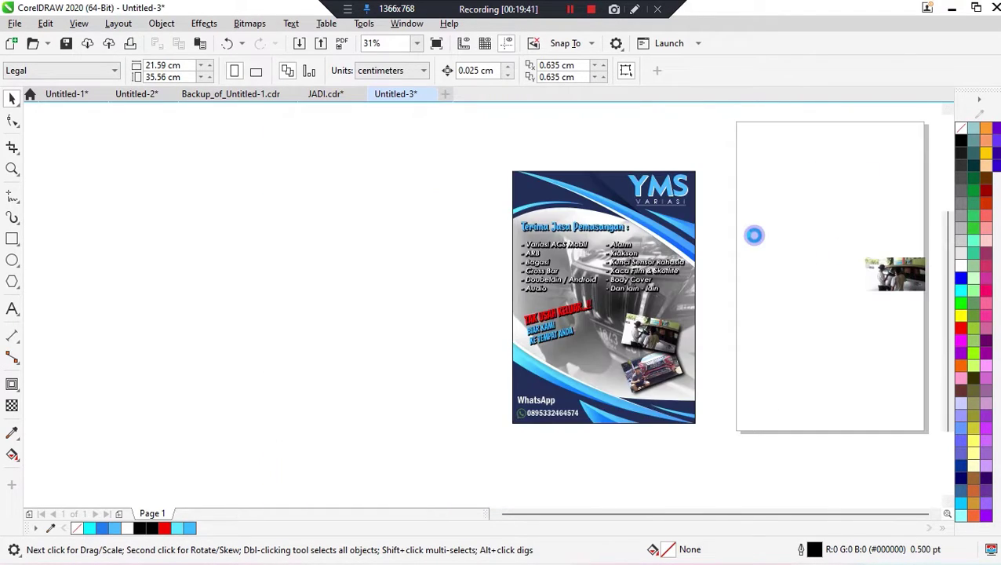
left_click(561, 251)
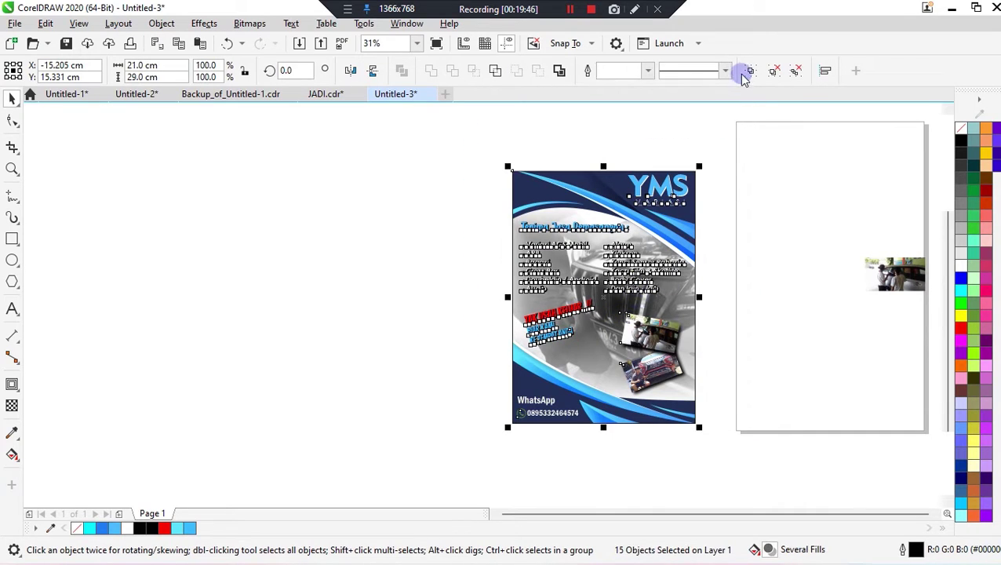
left_click(749, 71)
left_click(790, 215)
left_click_drag(648, 238, 495, 245)
left_click(577, 276)
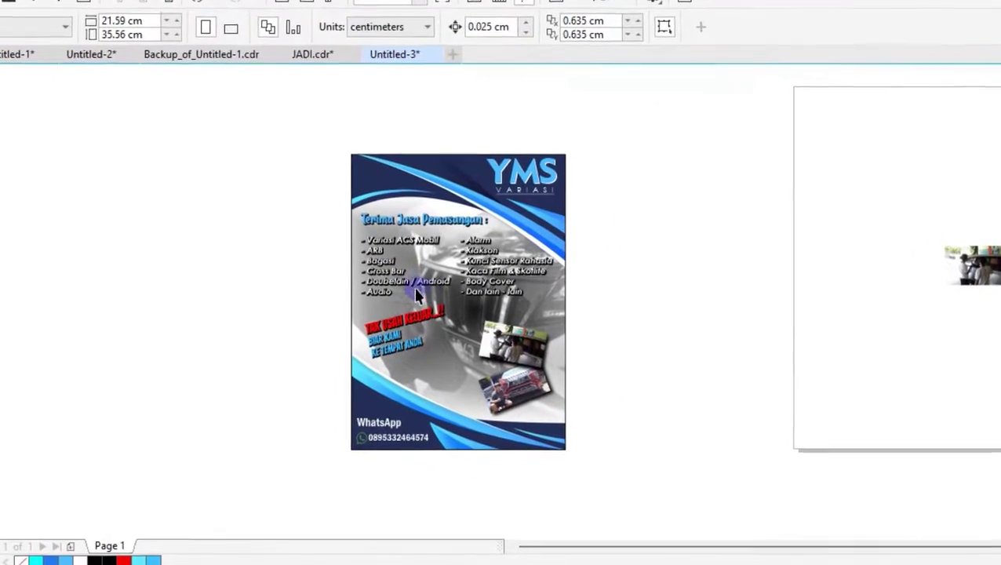